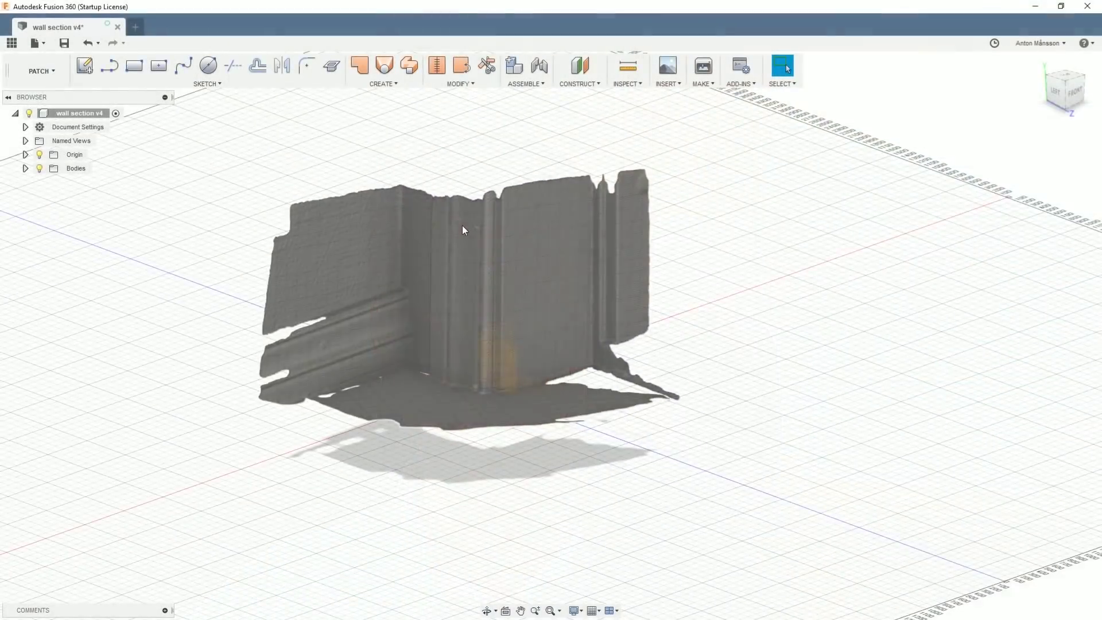
Step: Examine the scanned wall mesh from several angles, including from above, and look over the available workspaces
{"action": "scroll", "coordinate": [440, 244], "scroll_direction": "up", "scroll_amount": 3}
{"action": "middle_click_drag", "start_coordinate": [439, 244], "coordinate": [519, 261], "text": "shift"}
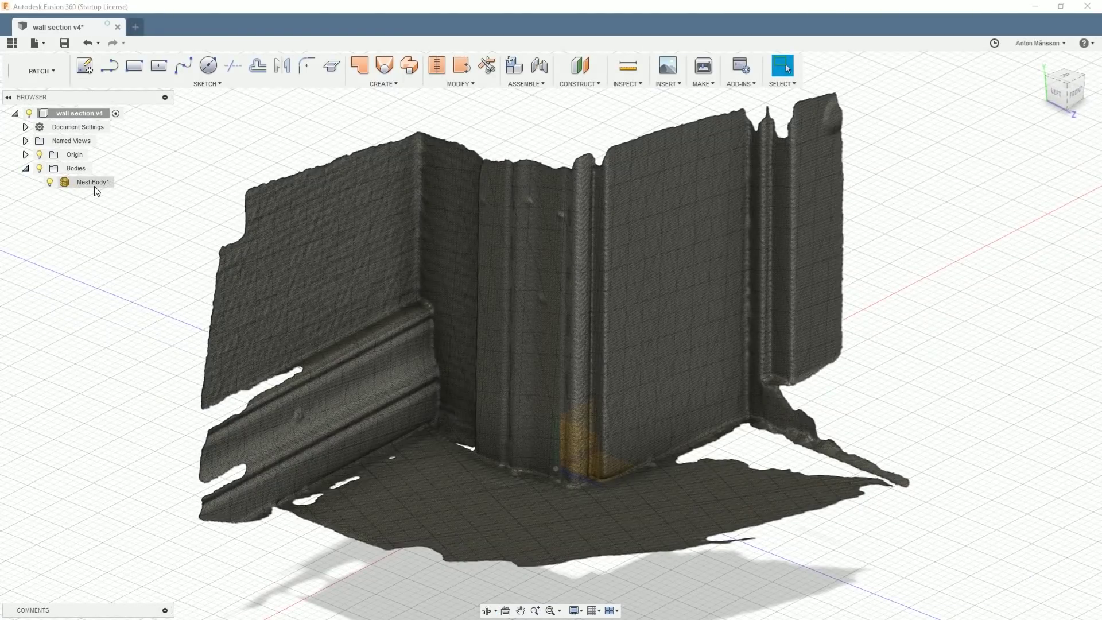
{"action": "left_click", "coordinate": [94, 185]}
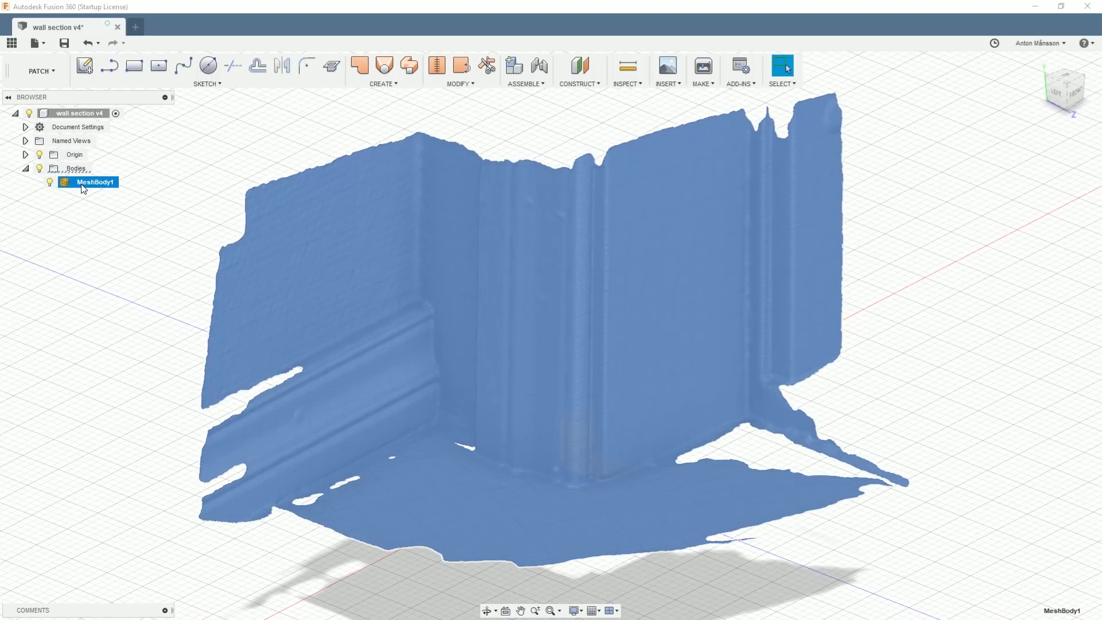
{"action": "scroll", "coordinate": [439, 301], "scroll_direction": "down", "scroll_amount": 3}
{"action": "middle_click_drag", "start_coordinate": [545, 299], "coordinate": [580, 376], "text": "shift"}
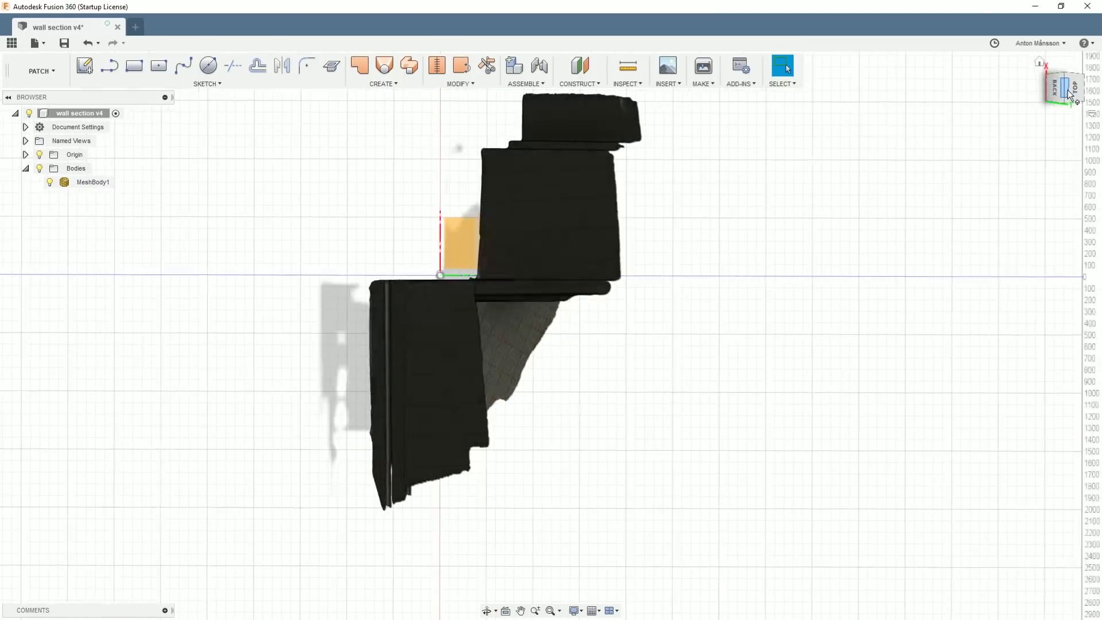
{"action": "left_click", "coordinate": [394, 292]}
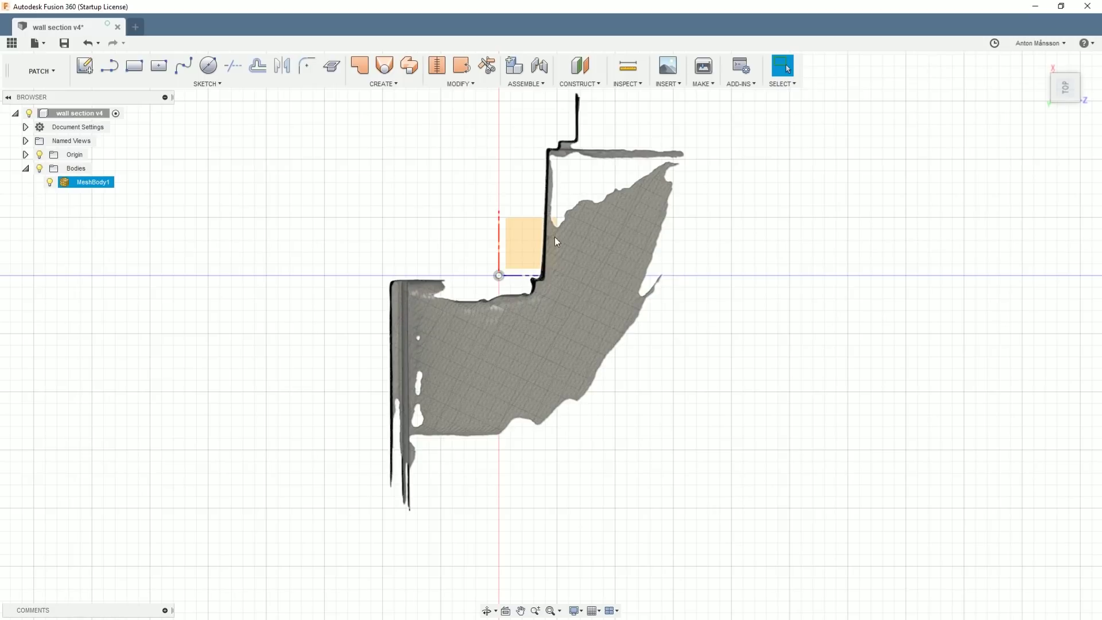
{"action": "middle_click_drag", "start_coordinate": [554, 237], "coordinate": [542, 278], "text": "shift"}
{"action": "middle_click_drag", "start_coordinate": [542, 278], "coordinate": [561, 320]}
{"action": "scroll", "coordinate": [549, 313], "scroll_direction": "up", "scroll_amount": 2}
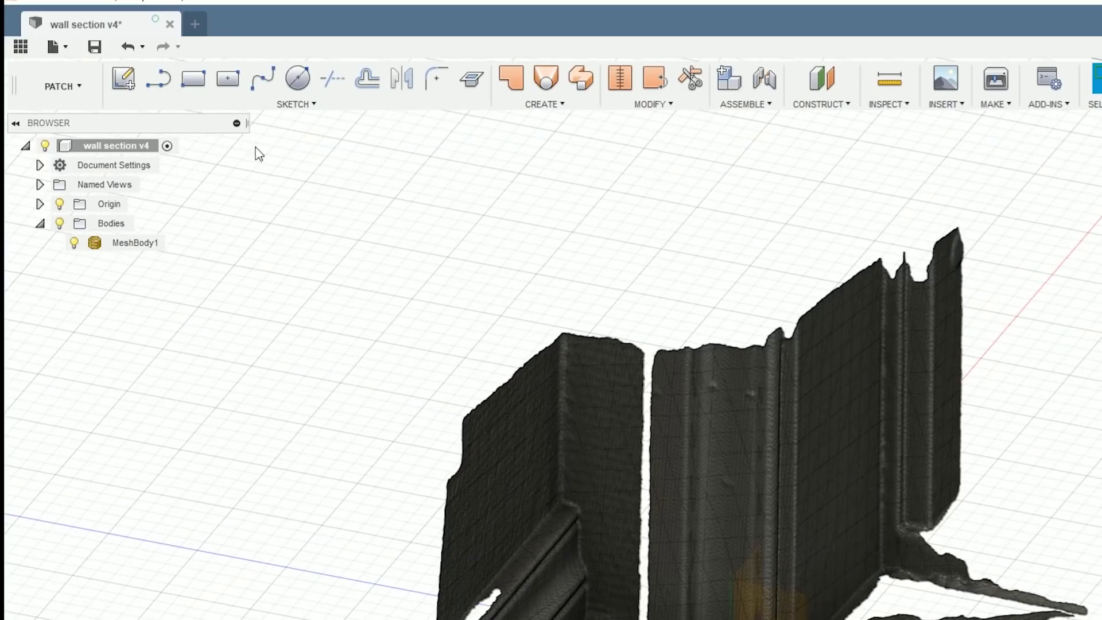
{"action": "left_click", "coordinate": [51, 85]}
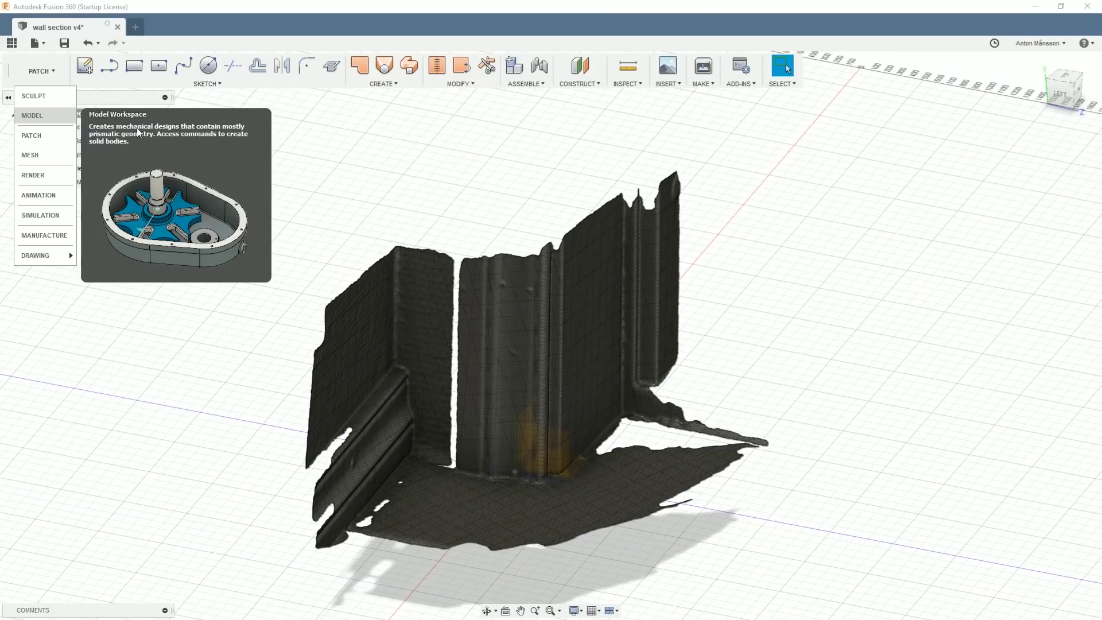
{"action": "middle_click_drag", "start_coordinate": [361, 148], "coordinate": [422, 168], "text": "shift"}
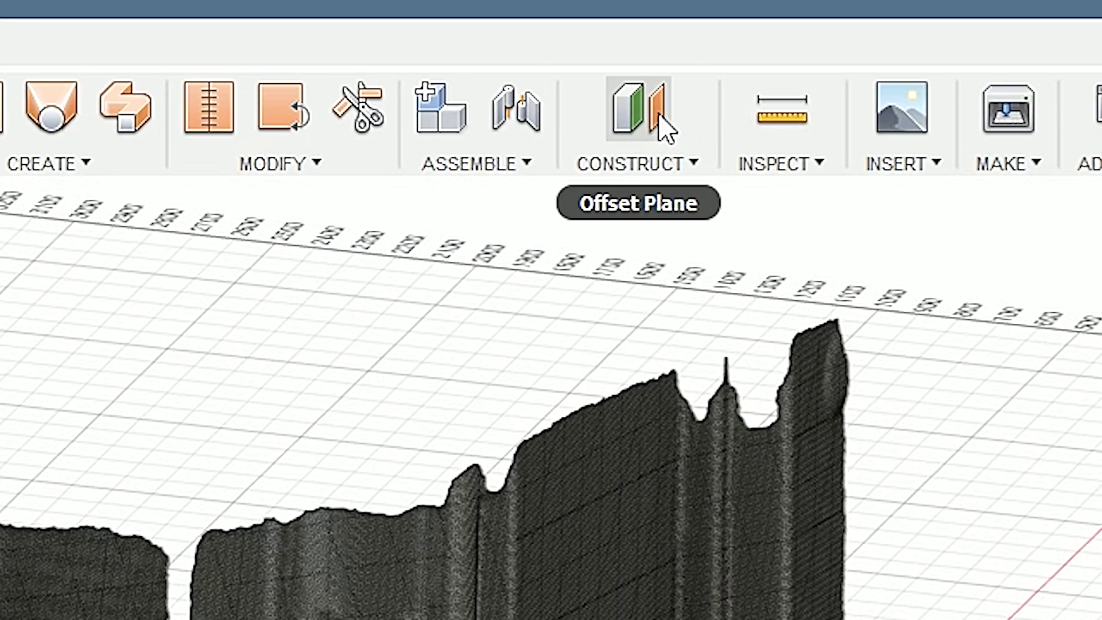
Step: Create a construction plane offset about -366 mm from the YZ origin plane, cutting across the wall with the baseboard
{"action": "left_click", "coordinate": [589, 72]}
{"action": "middle_click_drag", "start_coordinate": [550, 276], "coordinate": [534, 290], "text": "shift"}
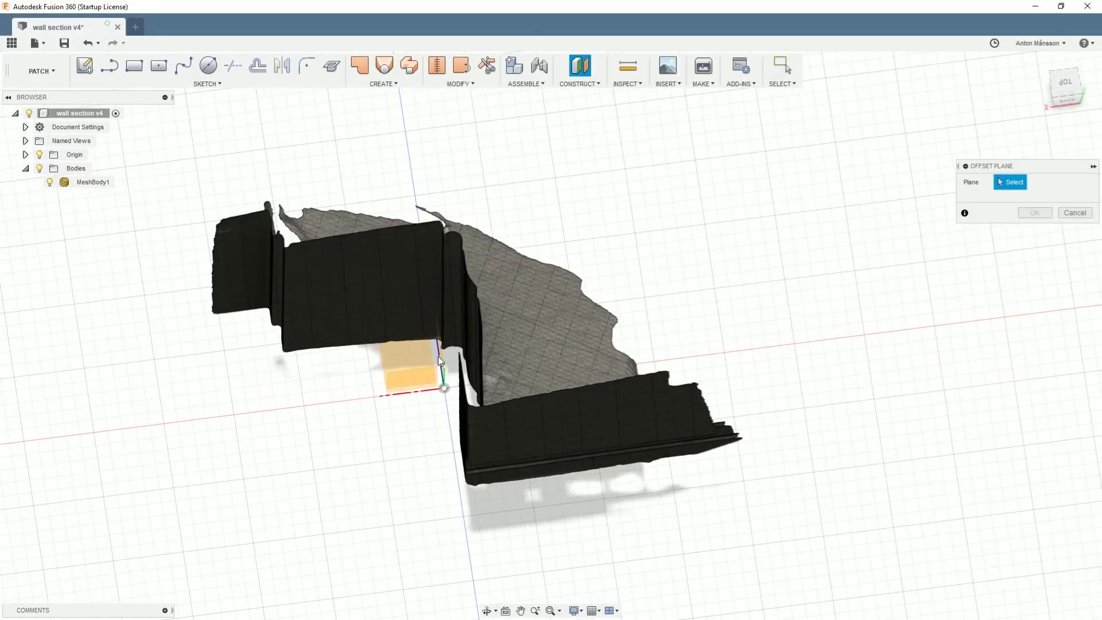
{"action": "scroll", "coordinate": [444, 349], "scroll_direction": "up", "scroll_amount": 3}
{"action": "left_click", "coordinate": [444, 359]}
{"action": "middle_click_drag", "start_coordinate": [444, 359], "coordinate": [269, 320], "text": "shift"}
{"action": "scroll", "coordinate": [411, 334], "scroll_direction": "down", "scroll_amount": 2}
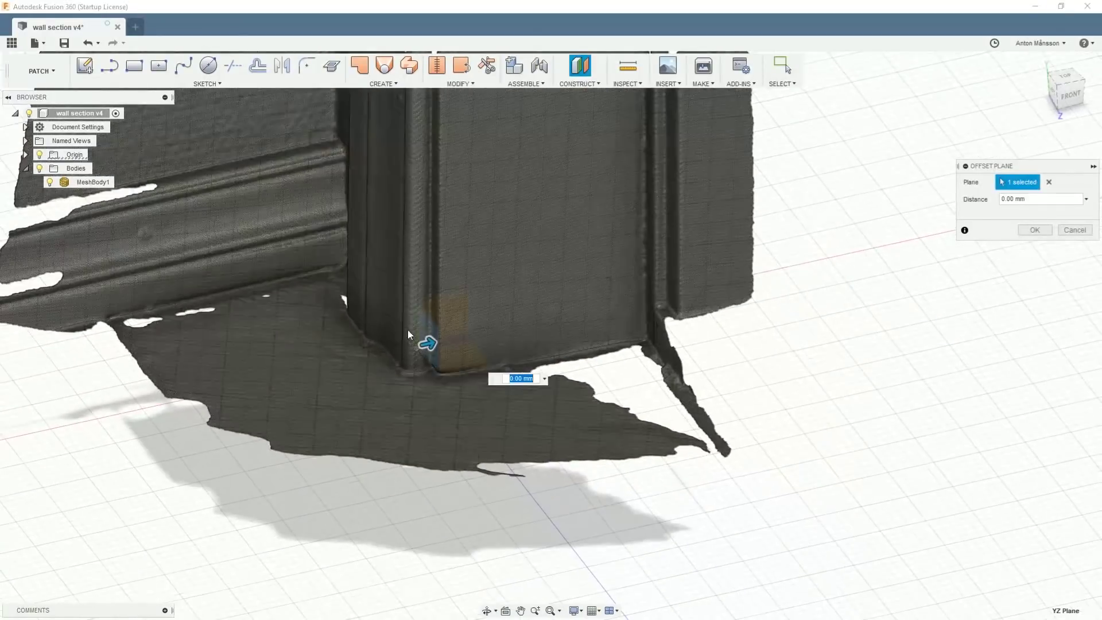
{"action": "middle_click_drag", "start_coordinate": [410, 335], "coordinate": [488, 418]}
{"action": "middle_click_drag", "start_coordinate": [488, 417], "coordinate": [459, 335], "text": "shift"}
{"action": "scroll", "coordinate": [496, 417], "scroll_direction": "up", "scroll_amount": 3}
{"action": "left_click_drag", "start_coordinate": [488, 442], "coordinate": [356, 449]}
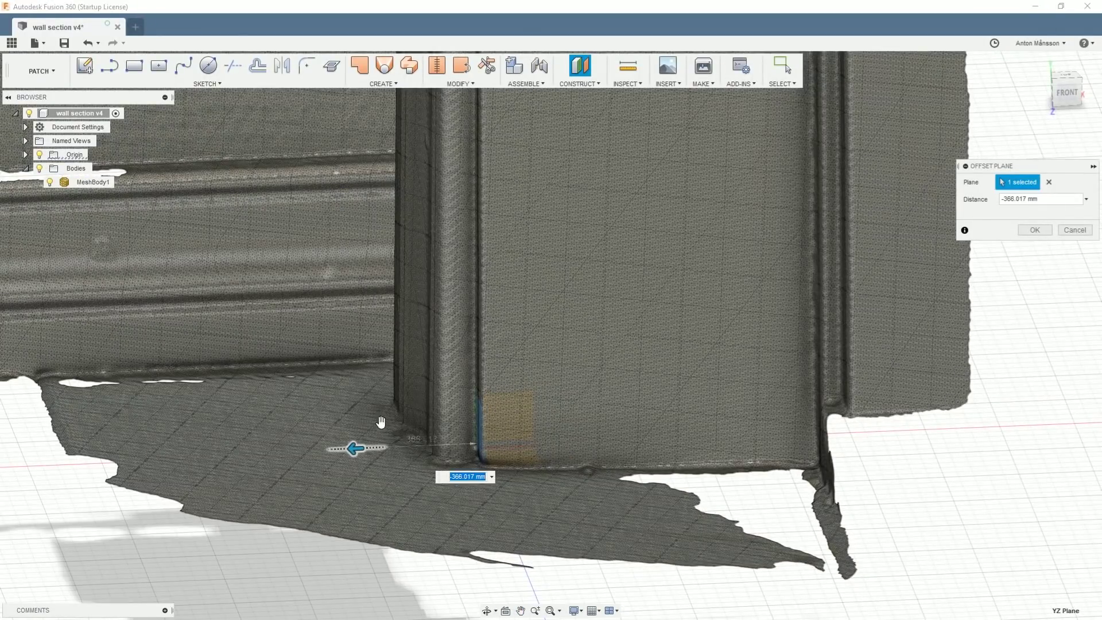
{"action": "middle_click_drag", "start_coordinate": [381, 422], "coordinate": [353, 398], "text": "shift"}
Step: Create a horizontal construction plane offset about 550 mm above the XZ origin plane
{"action": "middle_click_drag", "start_coordinate": [524, 455], "coordinate": [445, 330], "text": "shift"}
{"action": "middle_click_drag", "start_coordinate": [450, 405], "coordinate": [518, 333], "text": "shift"}
{"action": "middle_click_drag", "start_coordinate": [575, 269], "coordinate": [491, 358]}
{"action": "middle_click_drag", "start_coordinate": [520, 252], "coordinate": [473, 287], "text": "shift"}
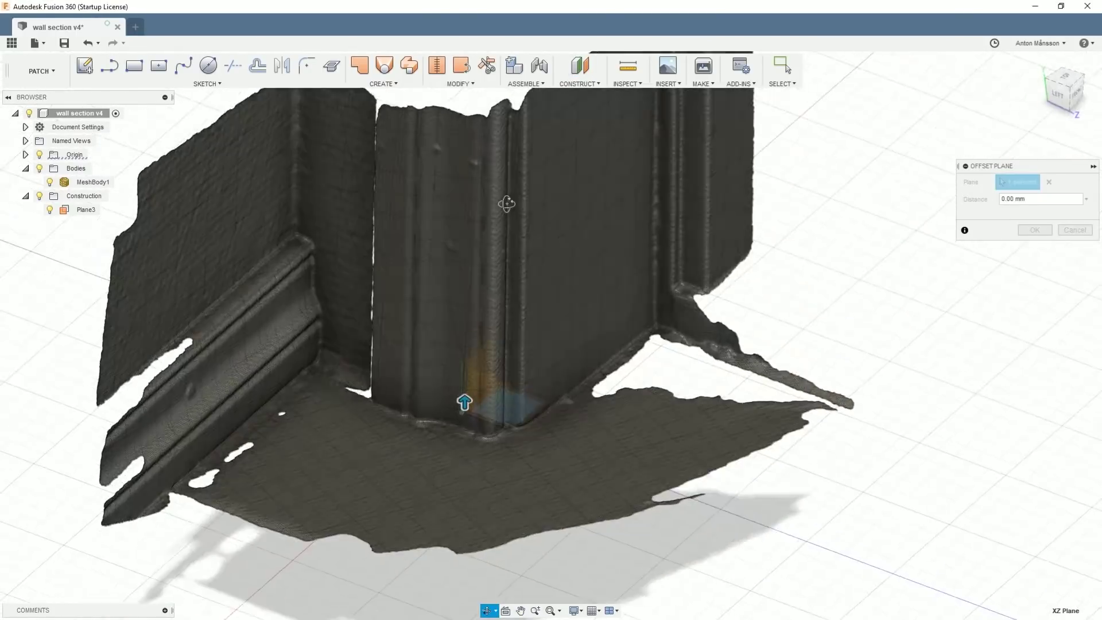
{"action": "left_click_drag", "start_coordinate": [467, 445], "coordinate": [465, 338]}
{"action": "mouse_move", "coordinate": [465, 339]}
{"action": "middle_mouse_down", "text": "shift"}
{"action": "mouse_move", "coordinate": [457, 315]}
{"action": "mouse_move", "coordinate": [490, 323]}
{"action": "mouse_move", "coordinate": [455, 318]}
{"action": "mouse_move", "coordinate": [459, 333]}
{"action": "middle_mouse_up", "text": "shift"}
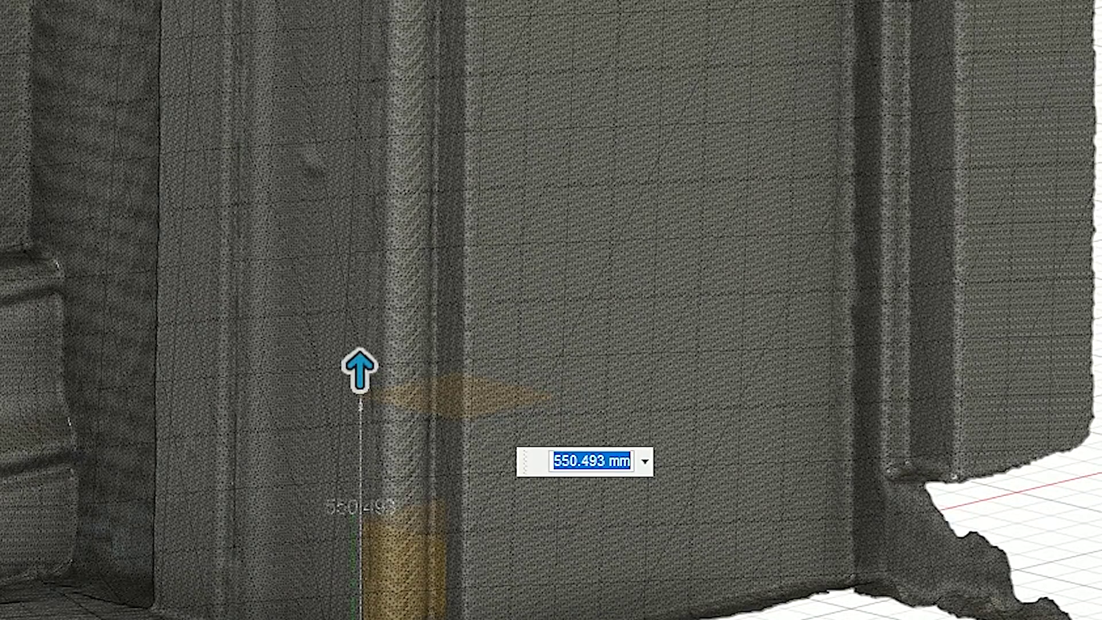
{"action": "middle_click_drag", "start_coordinate": [297, 398], "coordinate": [453, 493]}
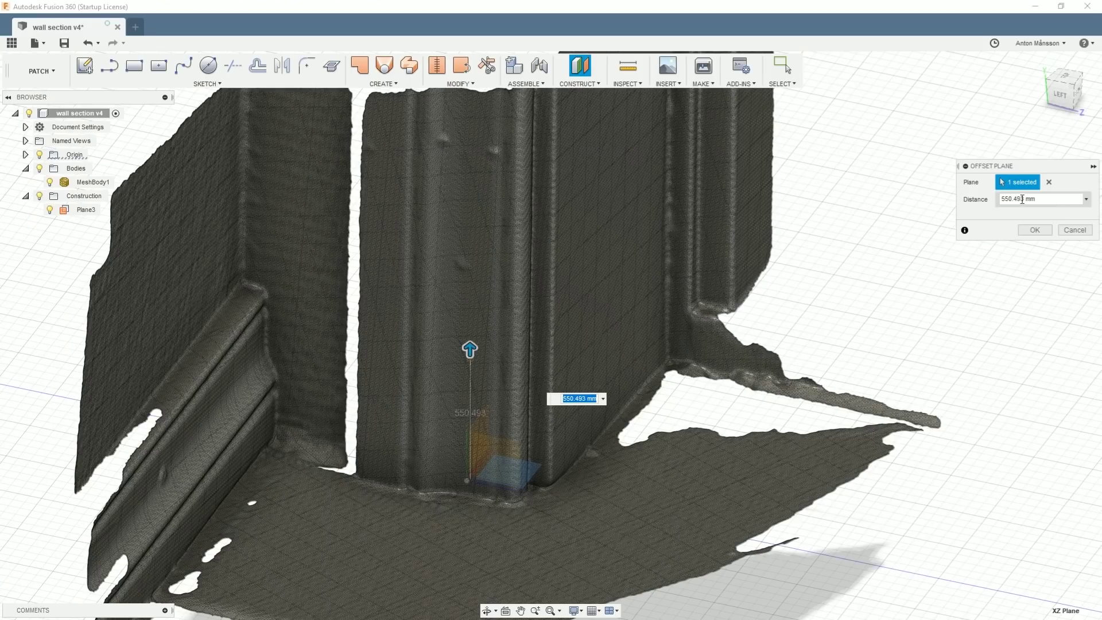
{"action": "middle_click_drag", "start_coordinate": [497, 399], "coordinate": [501, 370]}
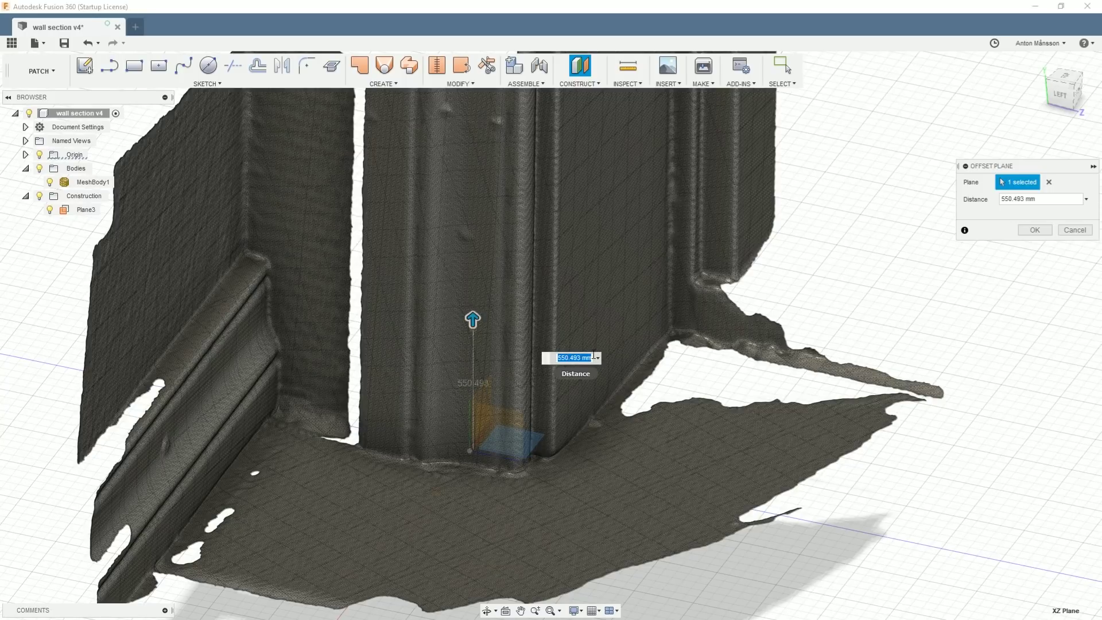
{"action": "left_click", "coordinate": [1034, 232]}
Step: Create a new sketch on the vertical offset plane Plane3 and move the sketch palette clear of the model
{"action": "scroll", "coordinate": [564, 347], "scroll_direction": "down", "scroll_amount": 2}
{"action": "middle_click_drag", "start_coordinate": [563, 343], "coordinate": [536, 383], "text": "shift"}
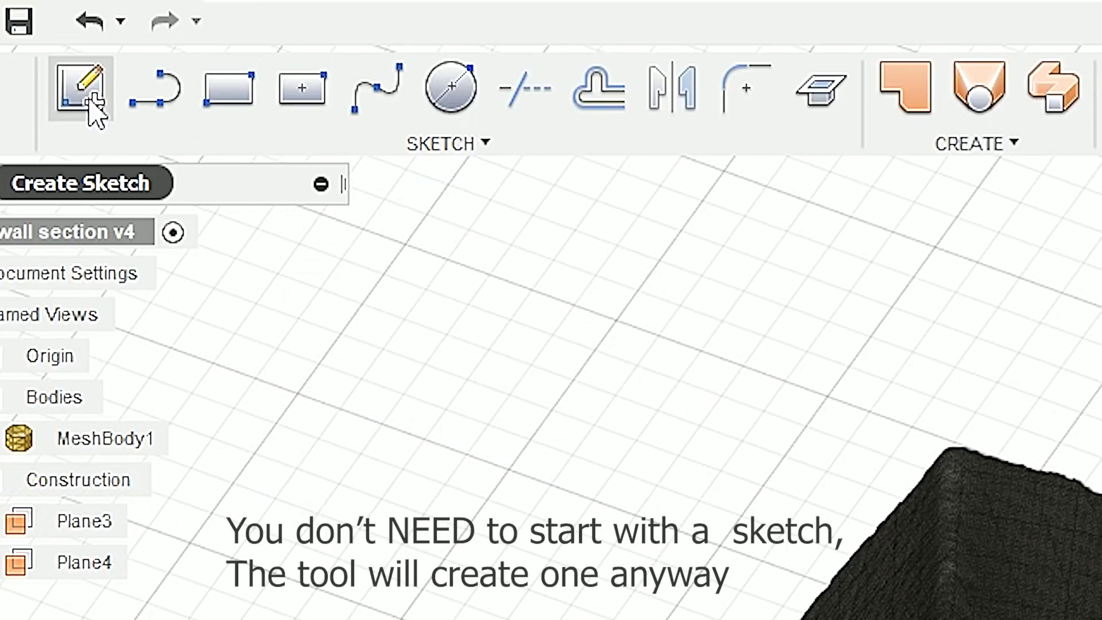
{"action": "left_click", "coordinate": [88, 103]}
{"action": "scroll", "coordinate": [1032, 597], "scroll_direction": "up", "scroll_amount": 3}
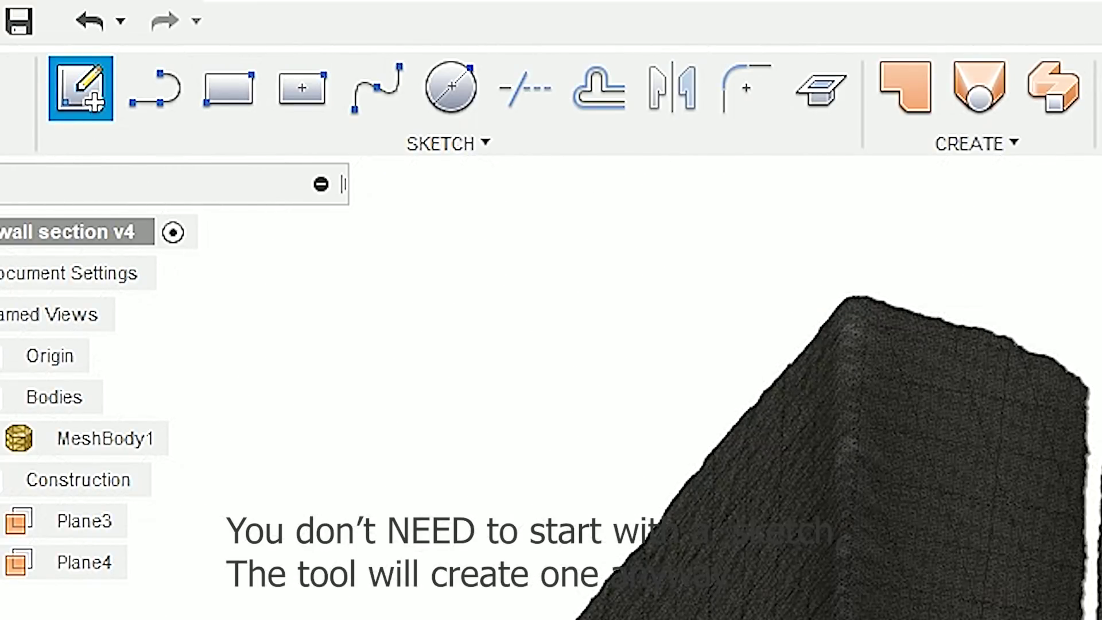
{"action": "left_click", "coordinate": [229, 316]}
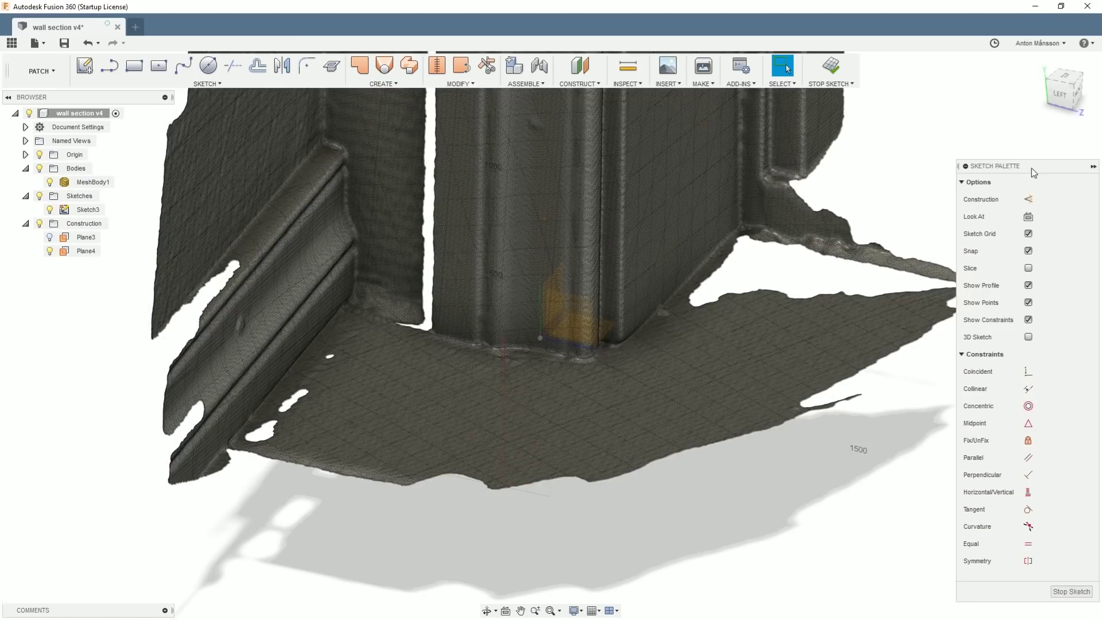
{"action": "left_click_drag", "start_coordinate": [1031, 168], "coordinate": [984, 139]}
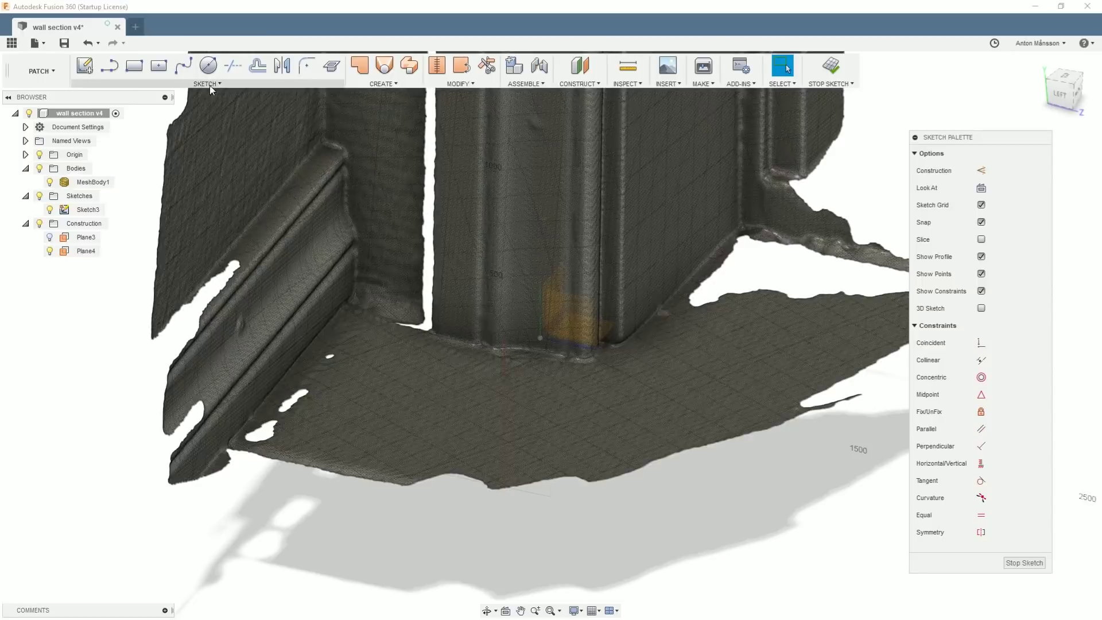
Step: Create a mesh section of MeshBody1 on Plane3, keeping all distances and angles at zero
{"action": "left_click", "coordinate": [205, 83]}
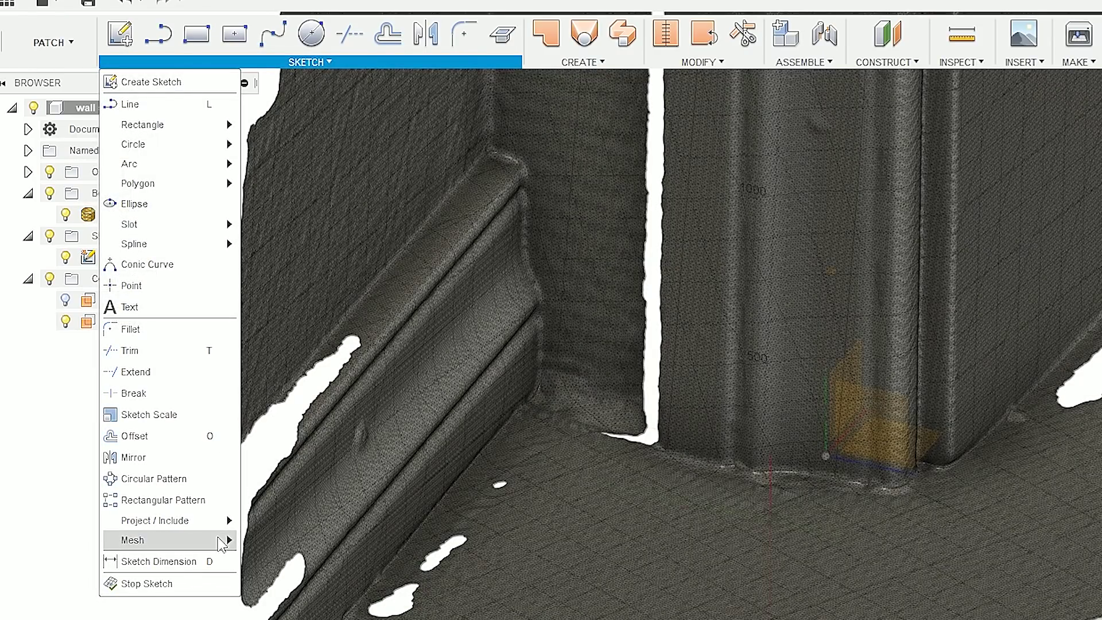
{"action": "mouse_move", "coordinate": [210, 547]}
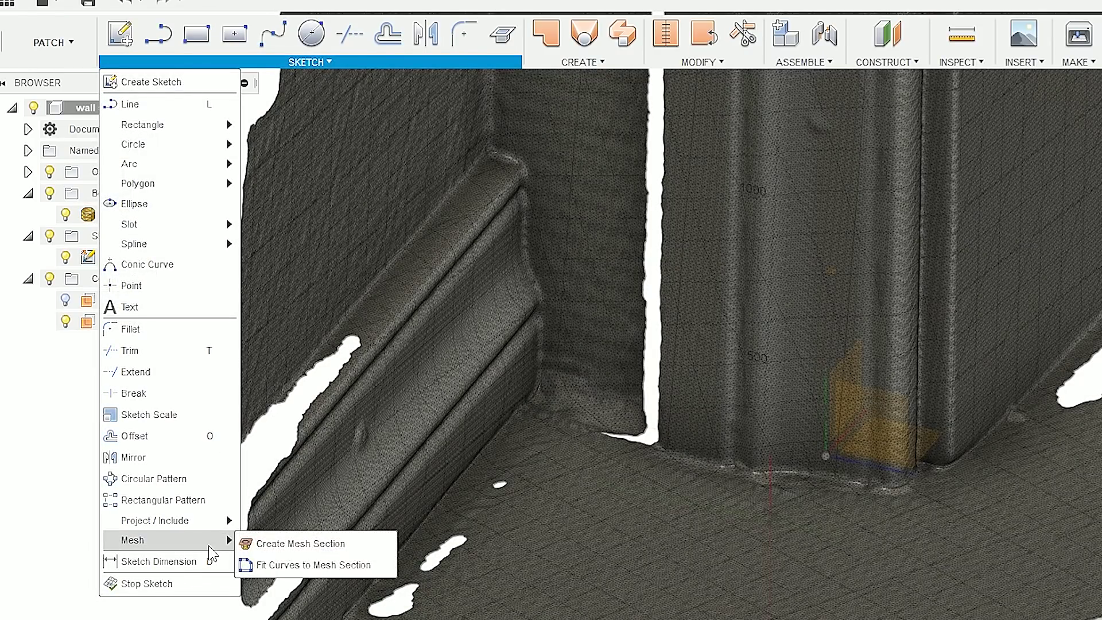
{"action": "left_click", "coordinate": [304, 545]}
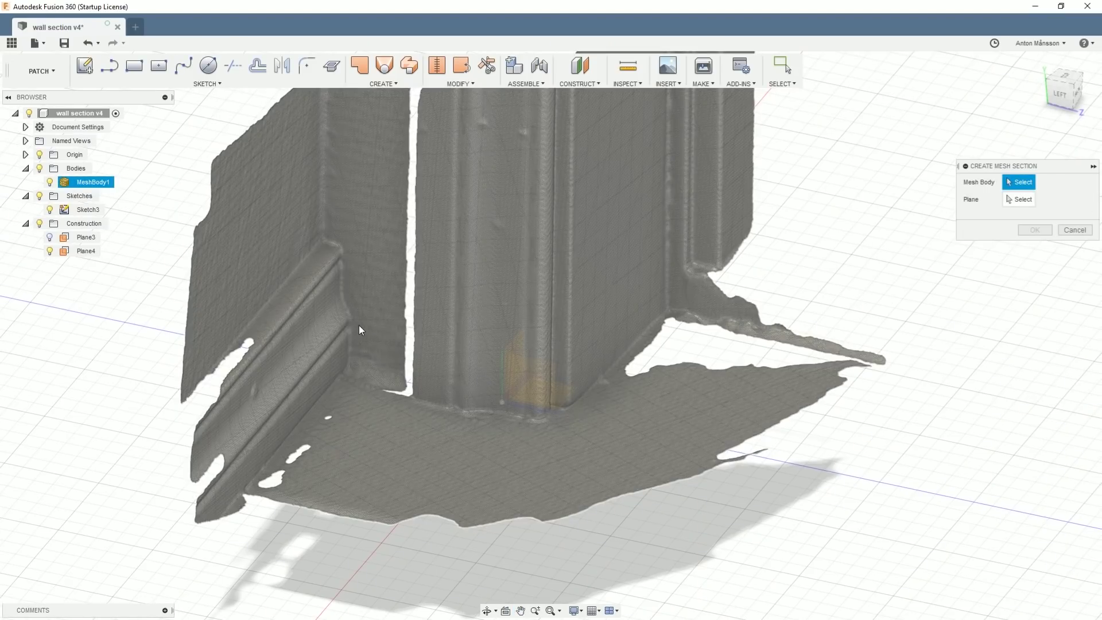
{"action": "left_click", "coordinate": [359, 324]}
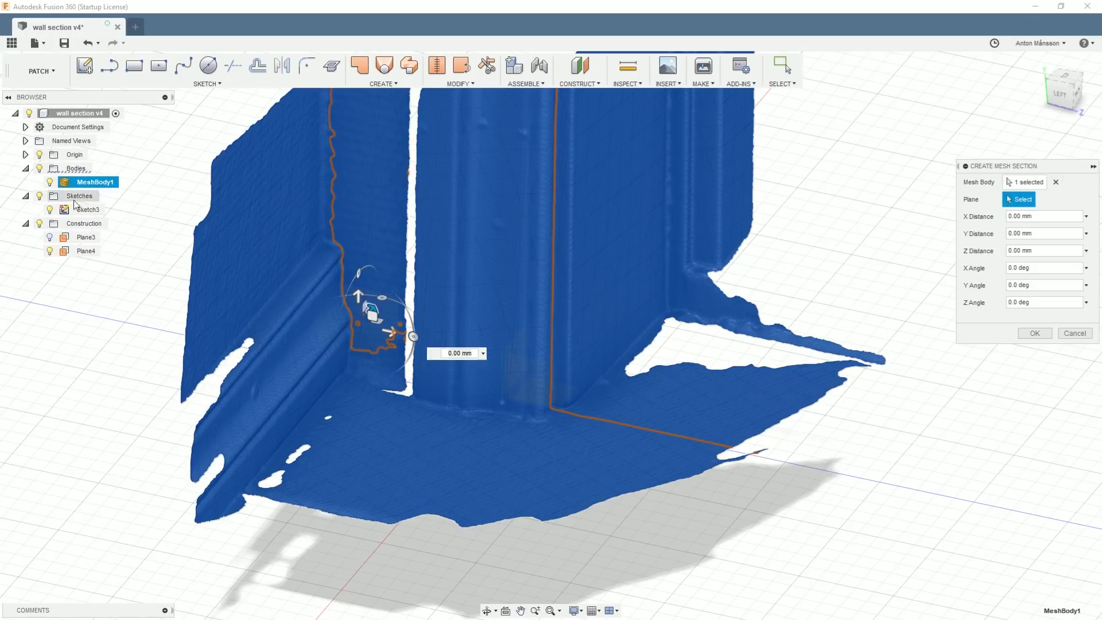
{"action": "left_click", "coordinate": [87, 237]}
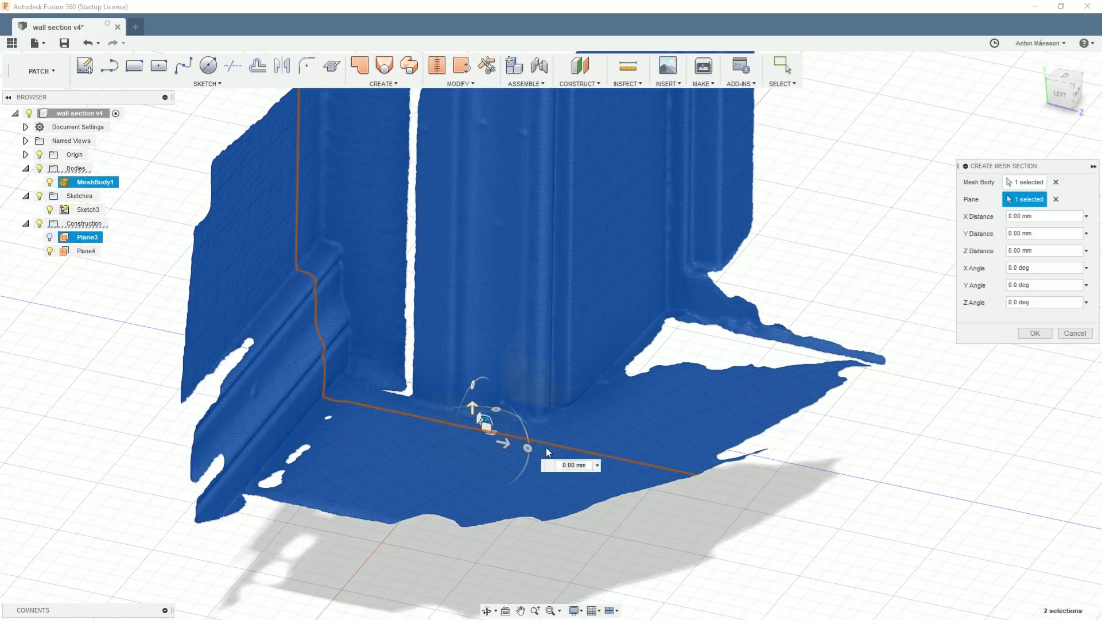
{"action": "middle_click_drag", "start_coordinate": [547, 453], "coordinate": [335, 176], "text": "shift"}
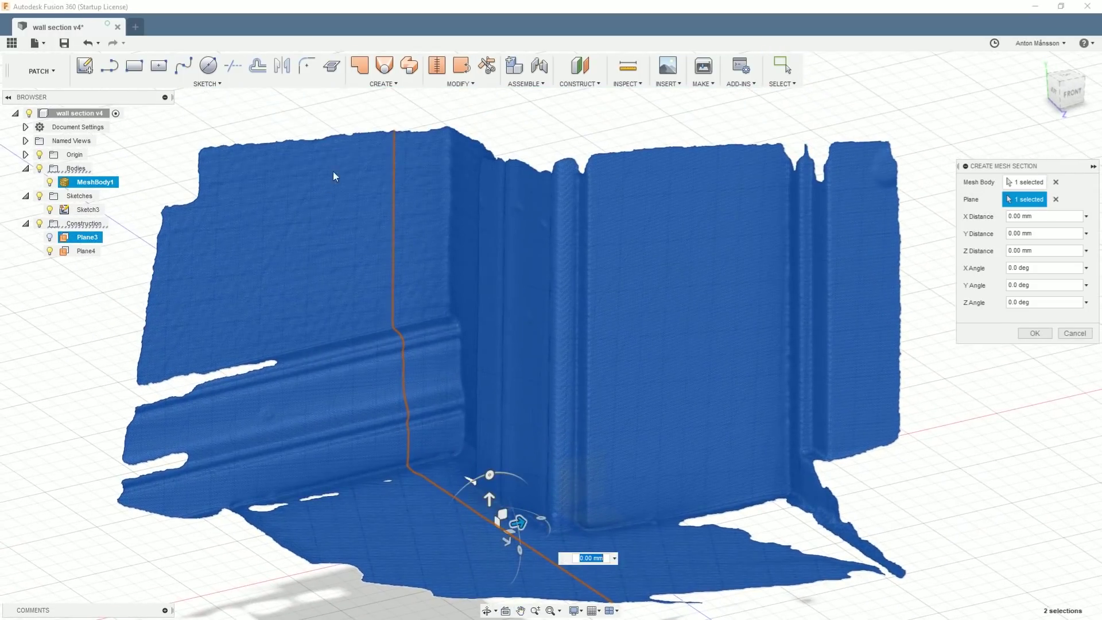
{"action": "scroll", "coordinate": [395, 190], "scroll_direction": "down", "scroll_amount": 2}
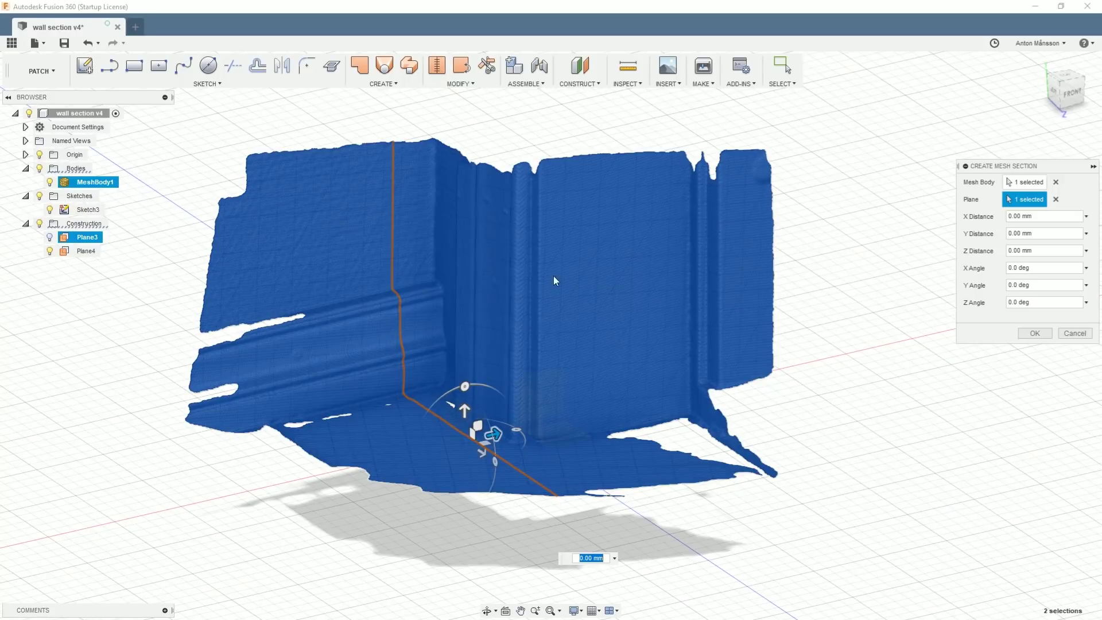
{"action": "left_click", "coordinate": [1040, 335]}
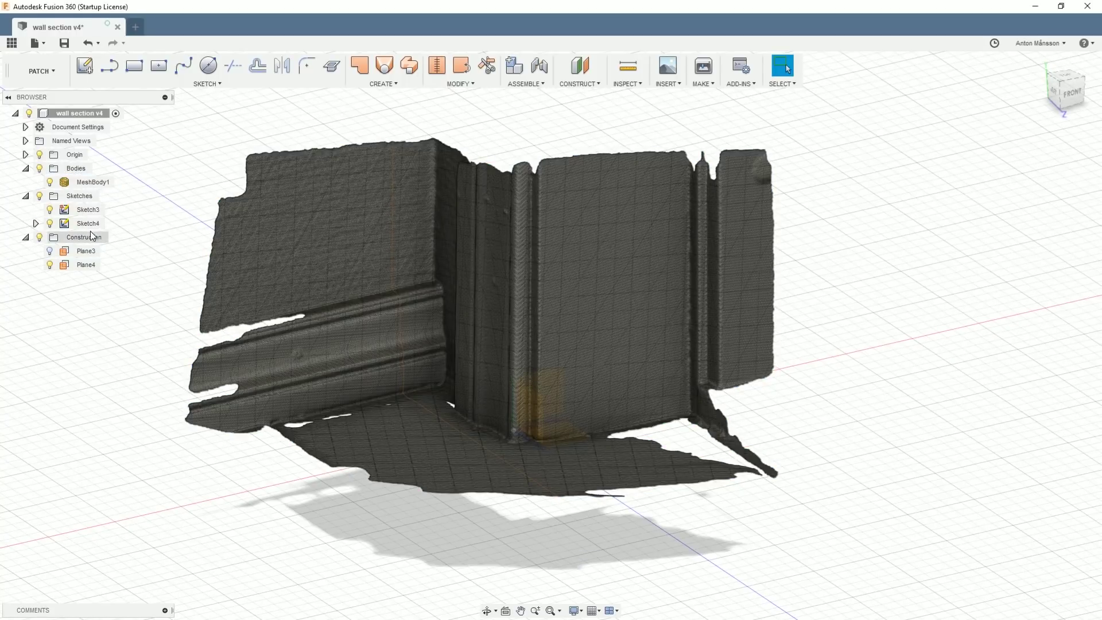
Step: Hide MeshBody1 so that only the section curve and the origin geometry are displayed
{"action": "left_click", "coordinate": [49, 182]}
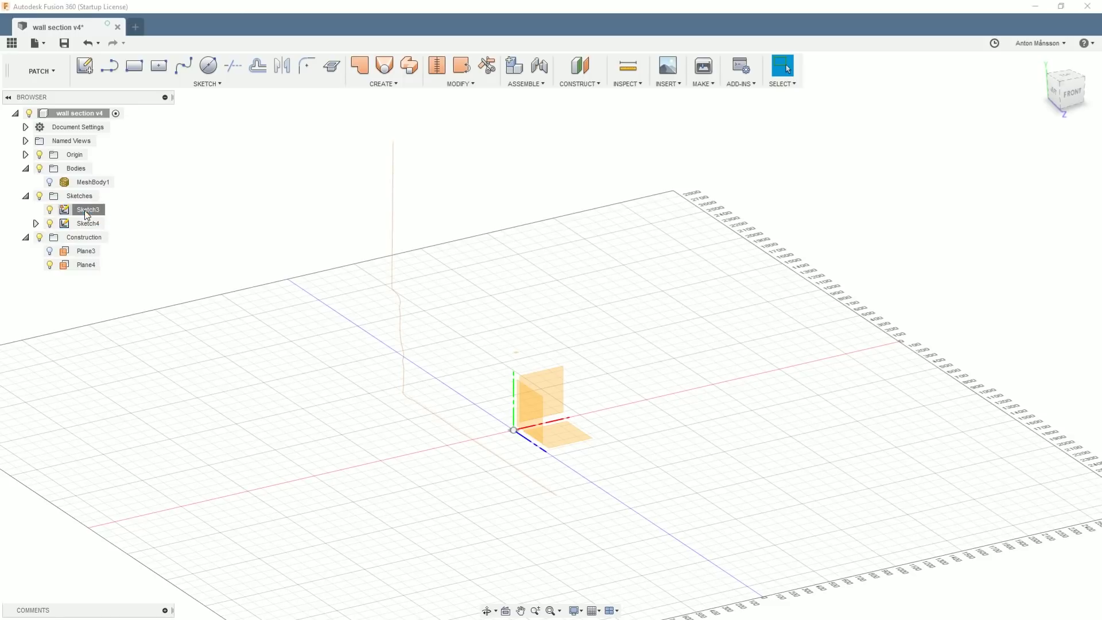
{"action": "left_click", "coordinate": [96, 228]}
{"action": "left_click", "coordinate": [329, 286]}
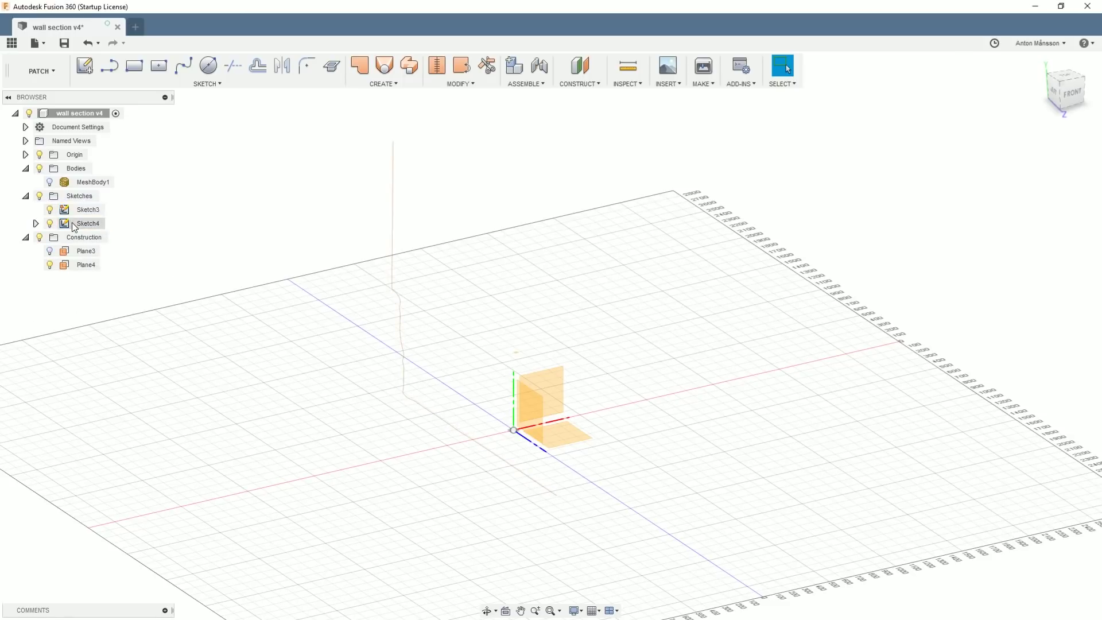
{"action": "left_click", "coordinate": [92, 212]}
{"action": "left_click", "coordinate": [122, 214]}
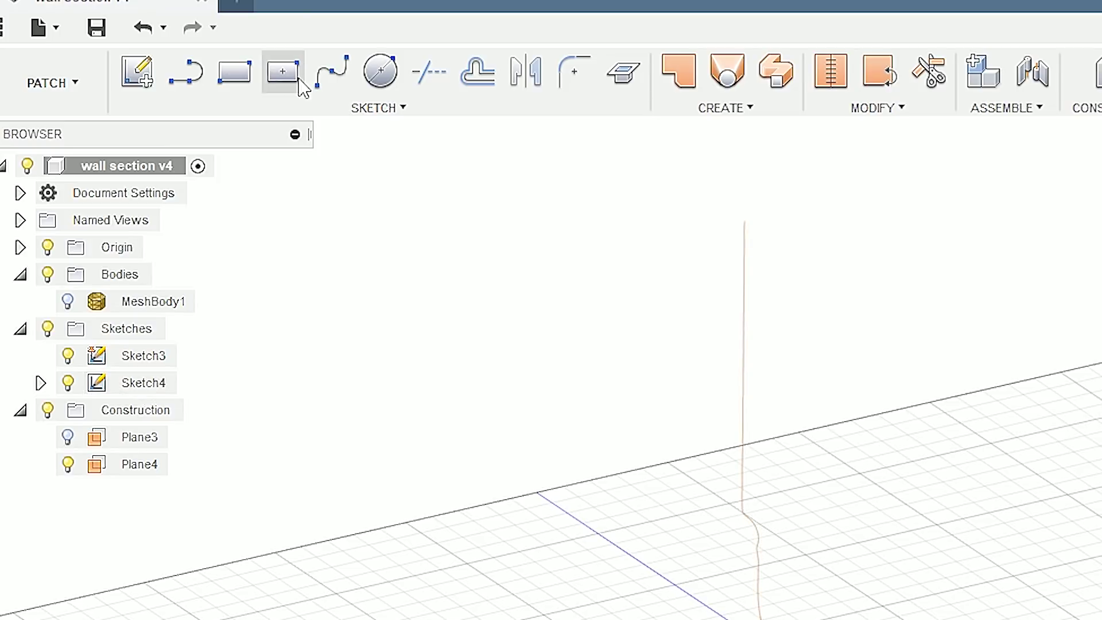
{"action": "left_click", "coordinate": [382, 74]}
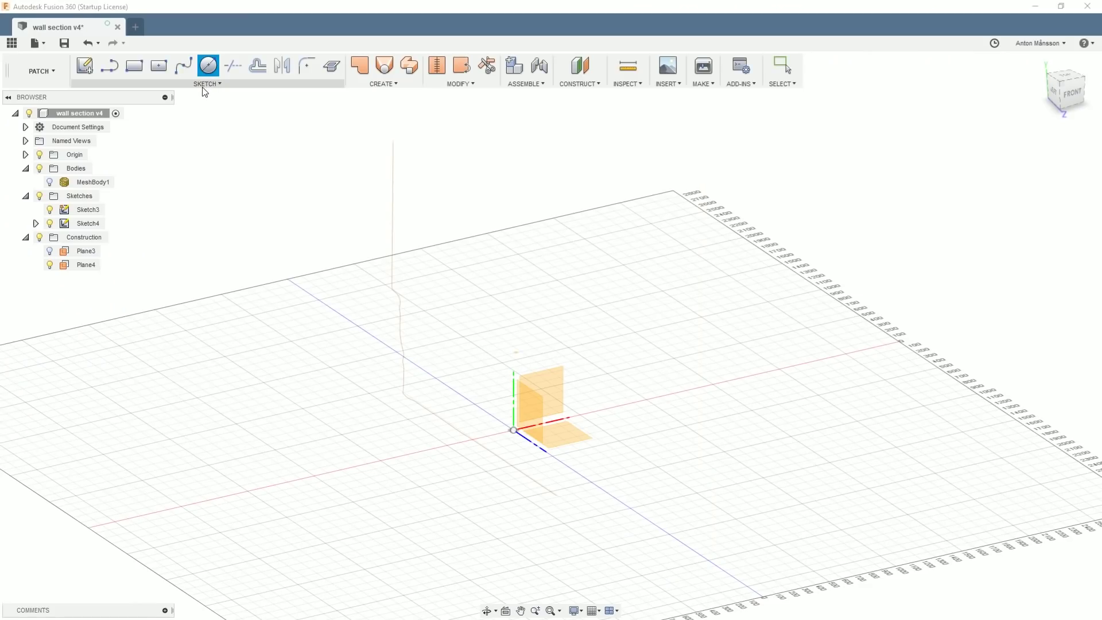
{"action": "left_click", "coordinate": [207, 85]}
{"action": "left_click", "coordinate": [277, 301]}
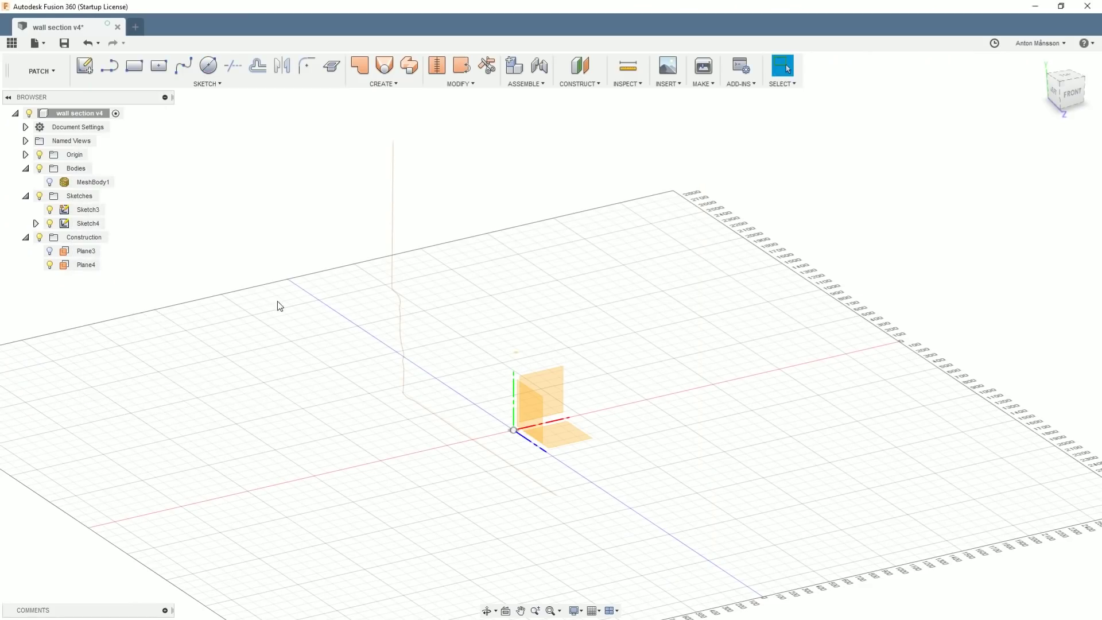
Step: Open Sketch4 for editing and start Fit Curves to Mesh Section with the curve type set to Line
{"action": "double_click", "coordinate": [88, 223]}
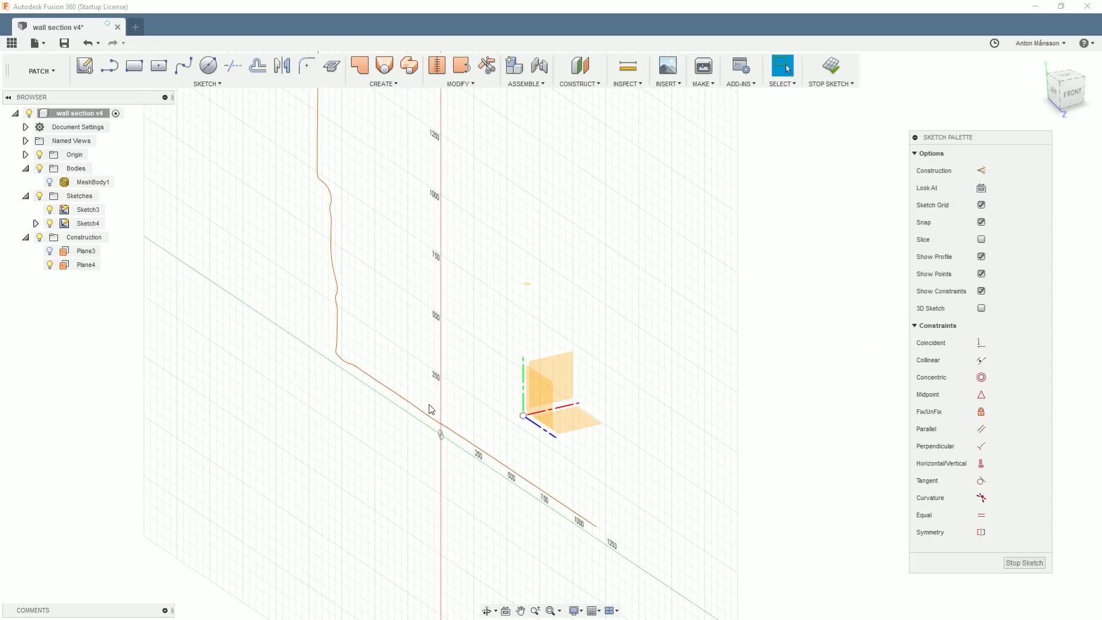
{"action": "left_click", "coordinate": [217, 84]}
{"action": "mouse_move", "coordinate": [131, 397]}
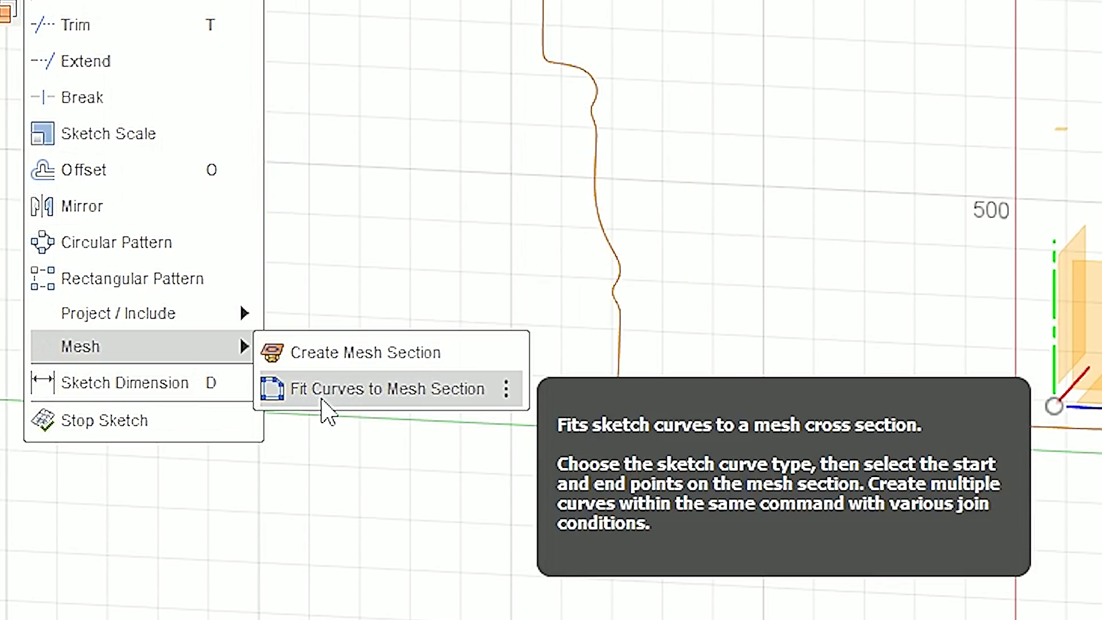
{"action": "left_click", "coordinate": [414, 398]}
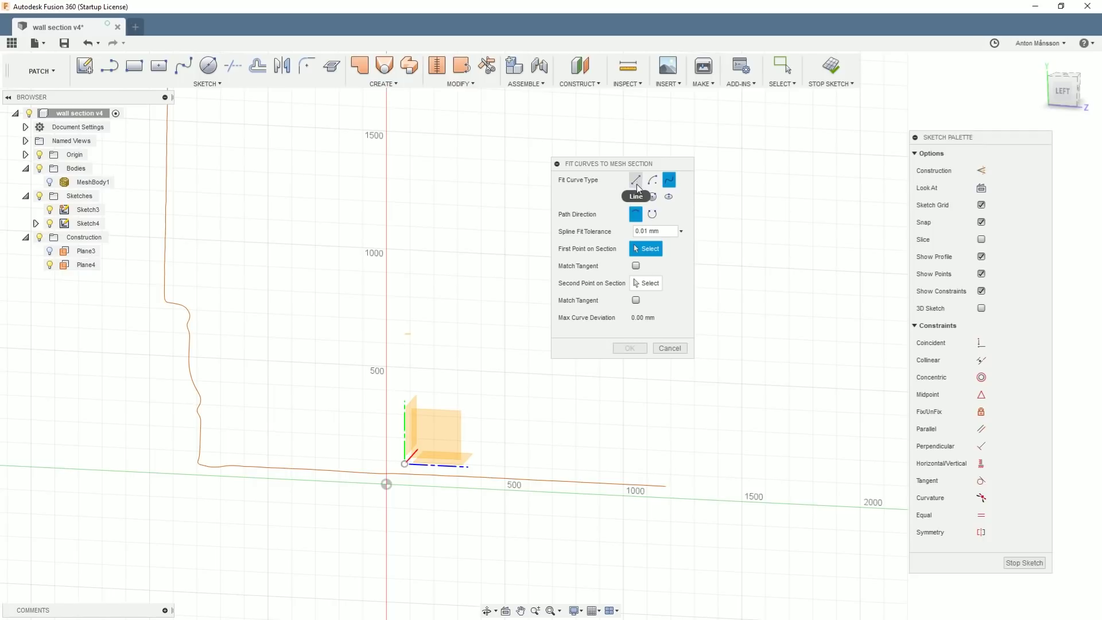
{"action": "scroll", "coordinate": [464, 391], "scroll_direction": "down", "scroll_amount": 2}
{"action": "middle_click_drag", "start_coordinate": [244, 386], "coordinate": [337, 443]}
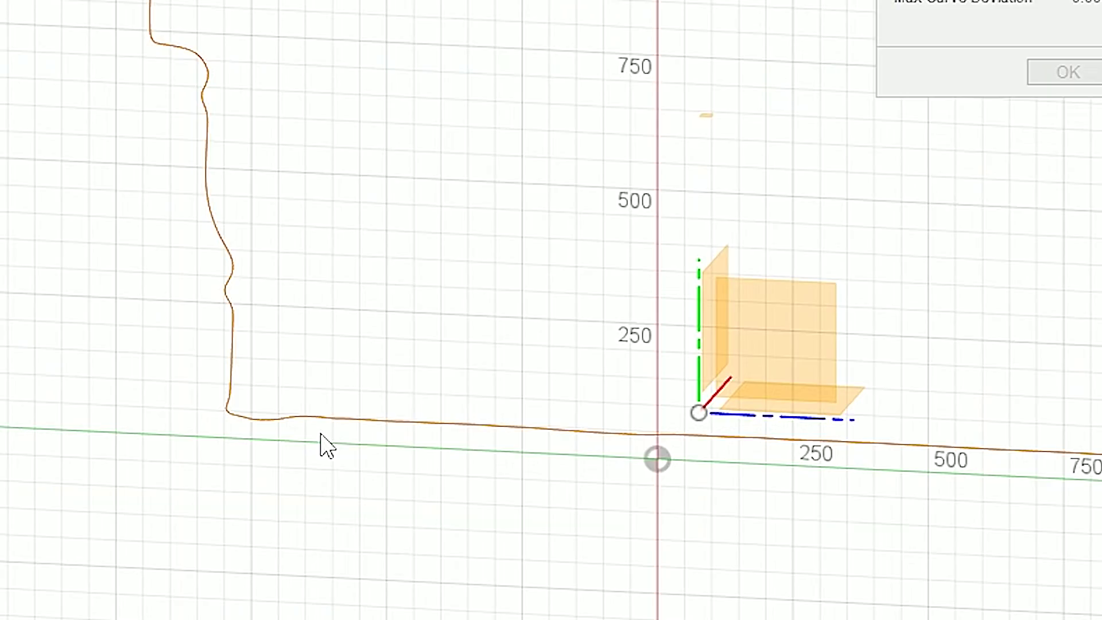
{"action": "scroll", "coordinate": [357, 494], "scroll_direction": "up", "scroll_amount": 2}
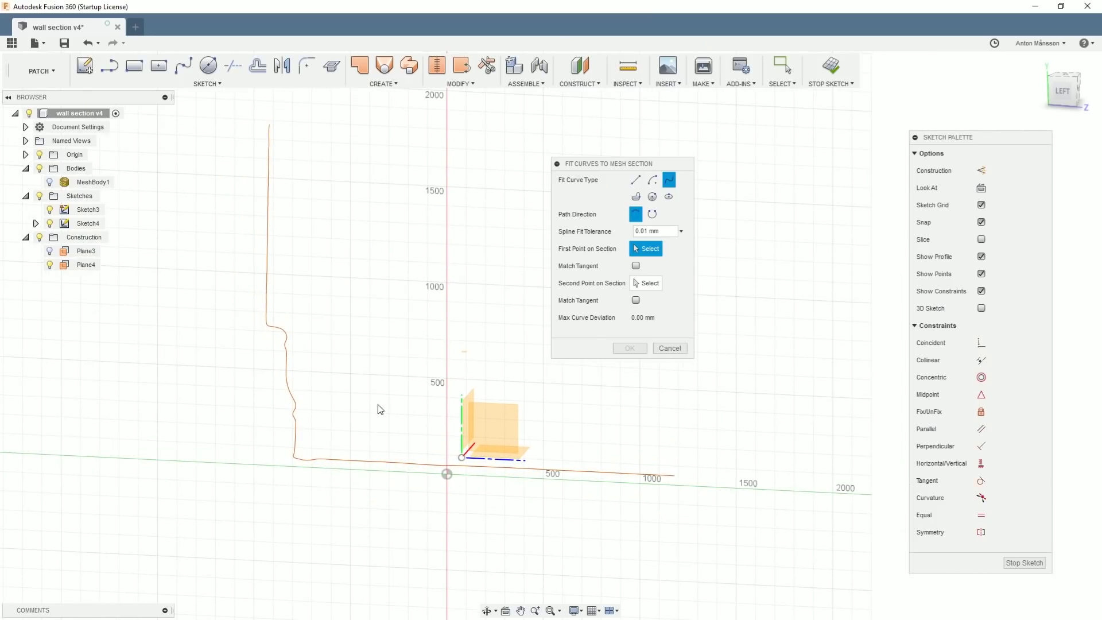
{"action": "scroll", "coordinate": [232, 324], "scroll_direction": "up", "scroll_amount": 3}
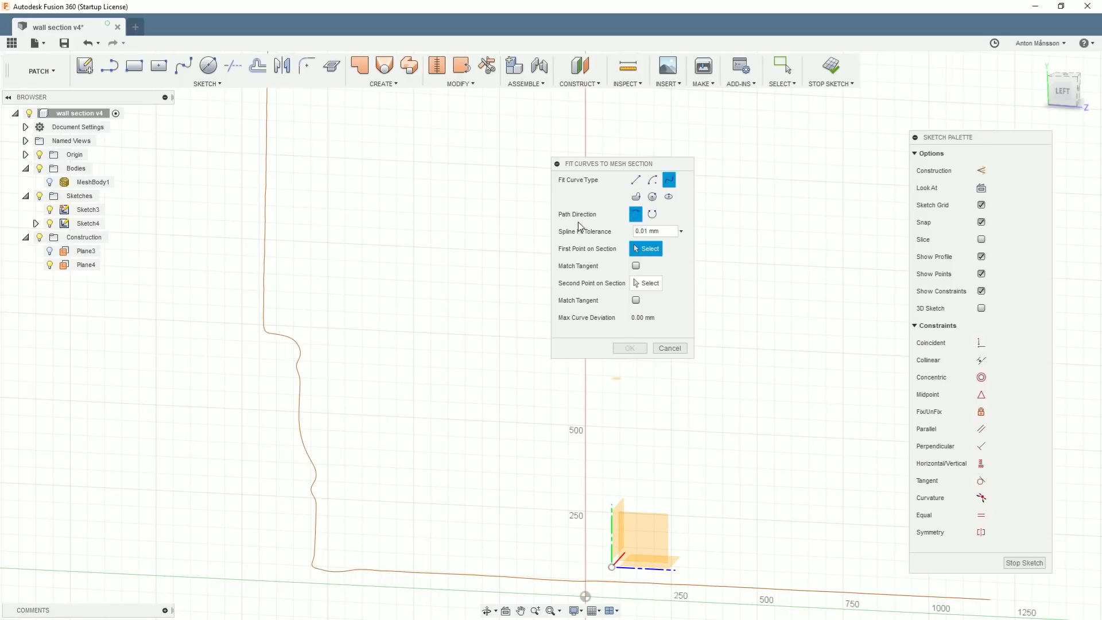
{"action": "left_click", "coordinate": [636, 180]}
{"action": "scroll", "coordinate": [250, 232], "scroll_direction": "up", "scroll_amount": 1}
{"action": "scroll", "coordinate": [342, 304], "scroll_direction": "down", "scroll_amount": 3}
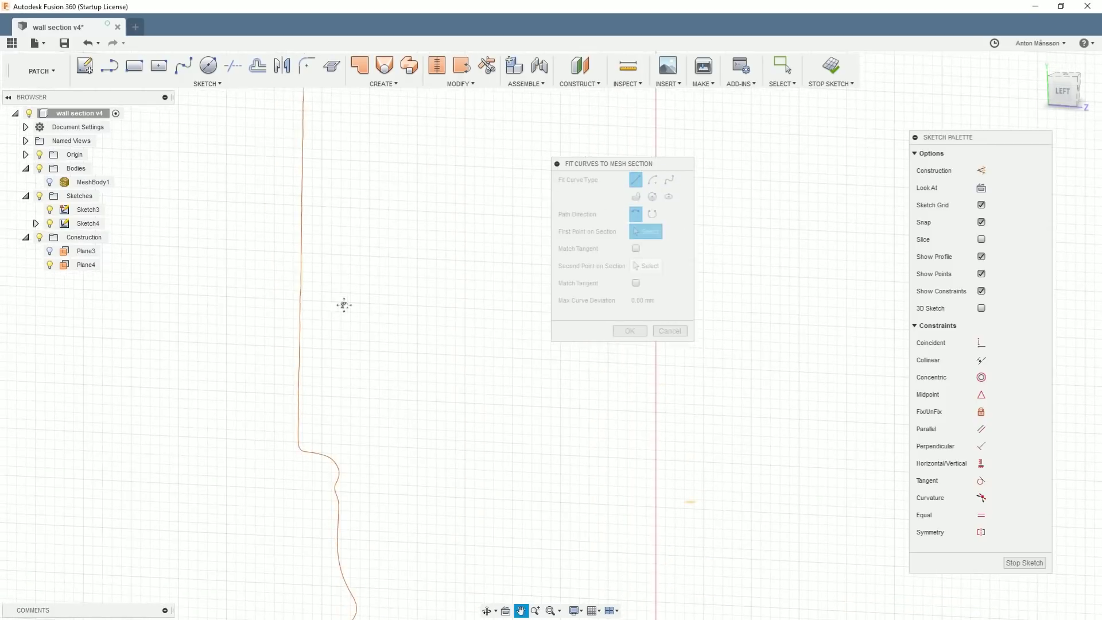
{"action": "scroll", "coordinate": [447, 350], "scroll_direction": "down", "scroll_amount": 1}
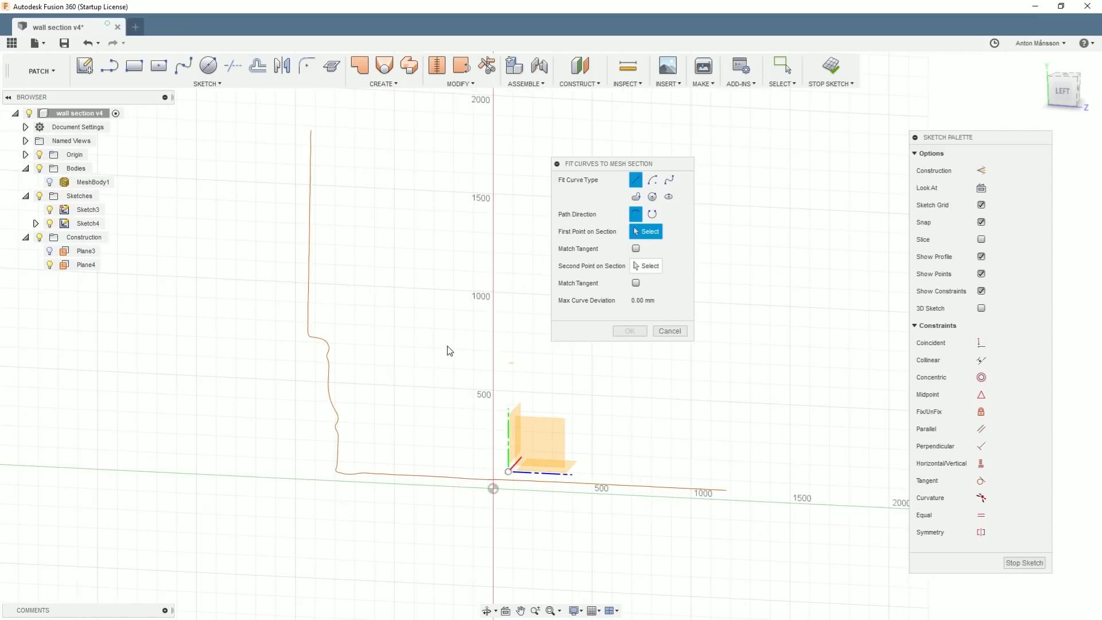
{"action": "scroll", "coordinate": [357, 383], "scroll_direction": "up", "scroll_amount": 2}
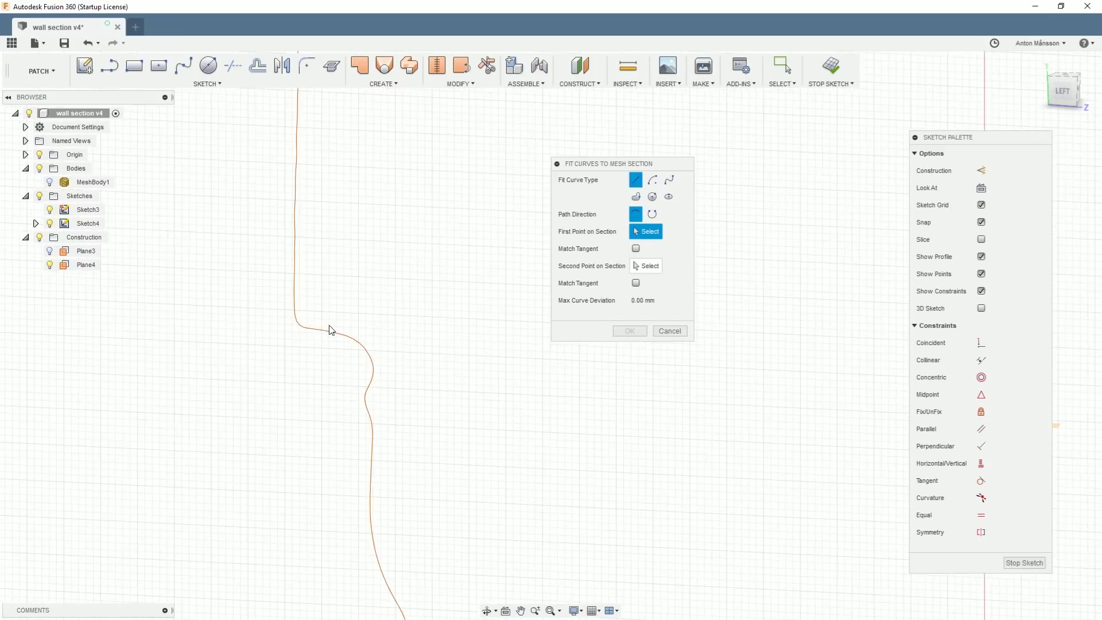
{"action": "scroll", "coordinate": [338, 351], "scroll_direction": "down", "scroll_amount": 1}
Step: Show MeshBody1 to examine where the section curve crosses the wall and baseboard, and hide the mesh again
{"action": "left_click", "coordinate": [50, 182]}
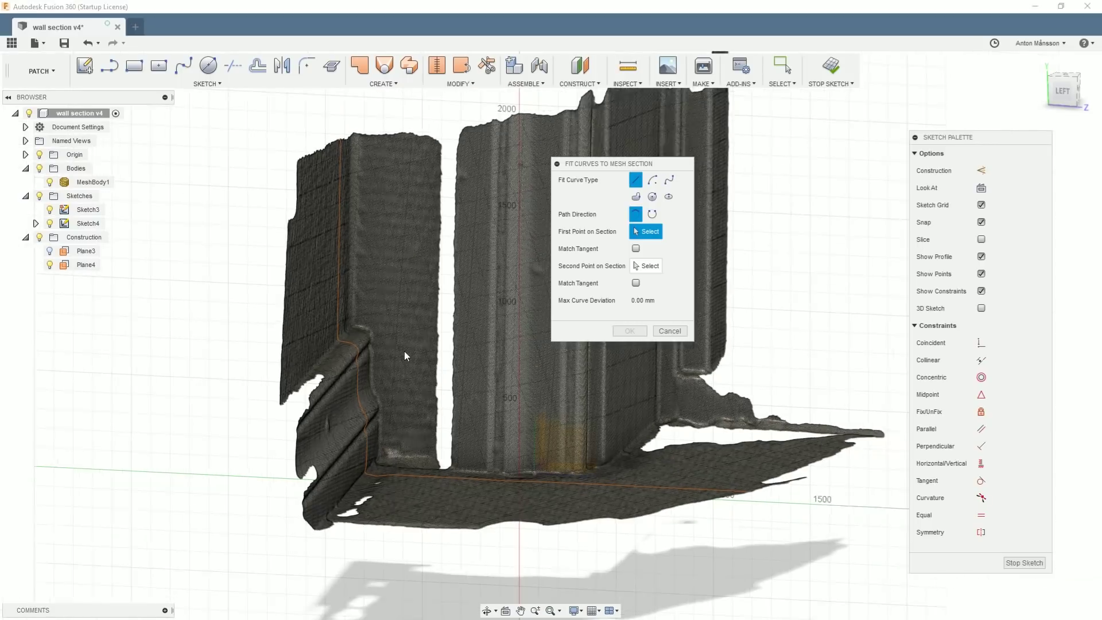
{"action": "middle_click_drag", "start_coordinate": [404, 350], "coordinate": [339, 202], "text": "shift"}
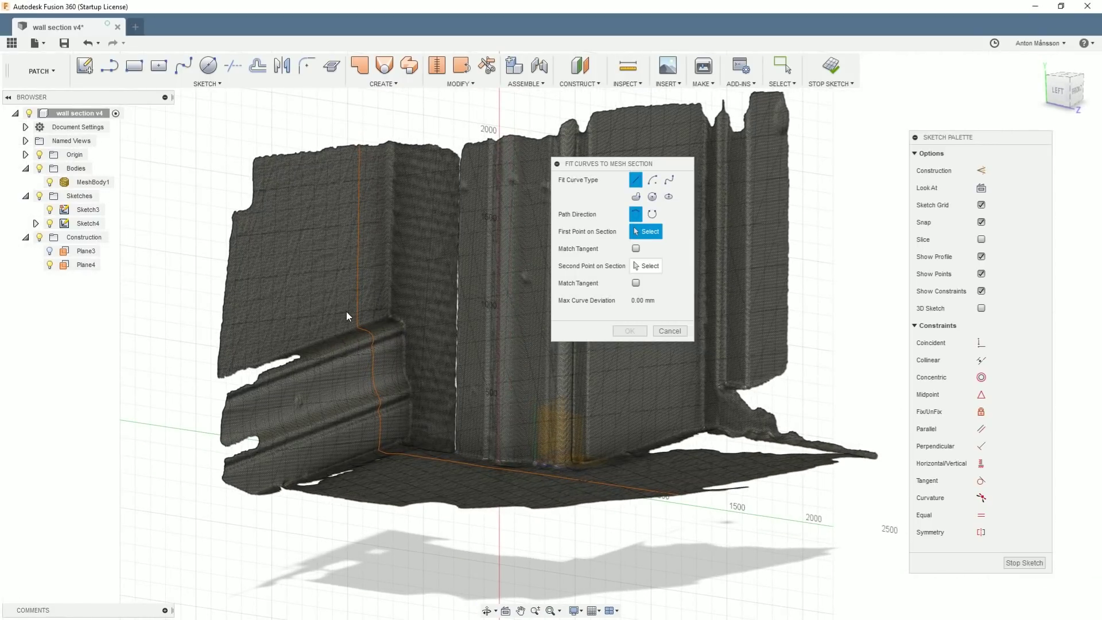
{"action": "scroll", "coordinate": [366, 334], "scroll_direction": "up", "scroll_amount": 3}
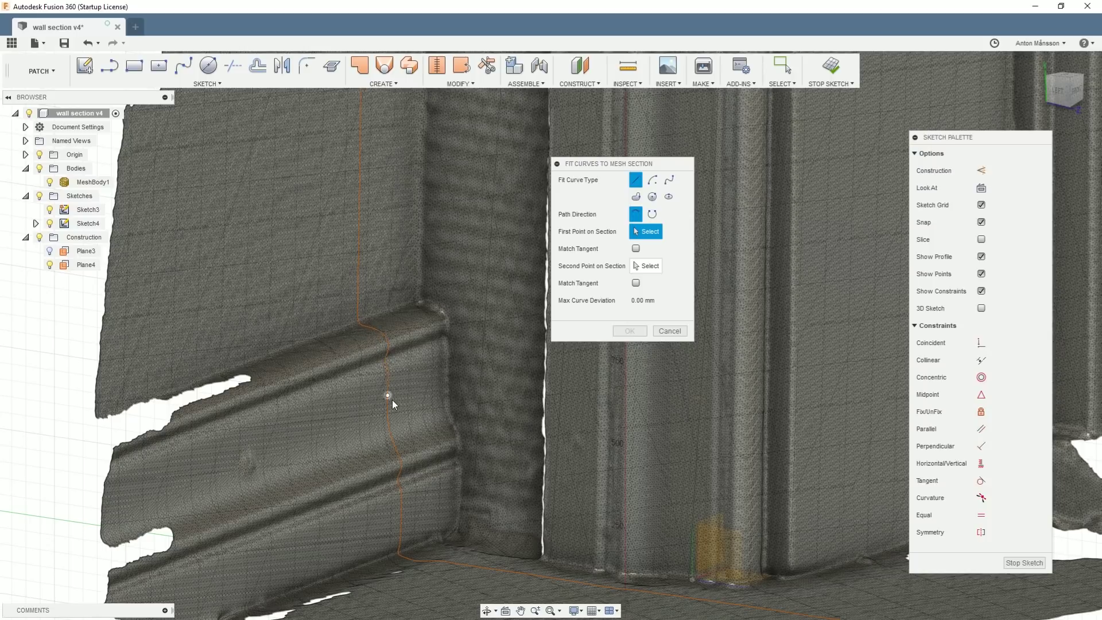
{"action": "scroll", "coordinate": [391, 399], "scroll_direction": "up", "scroll_amount": 5}
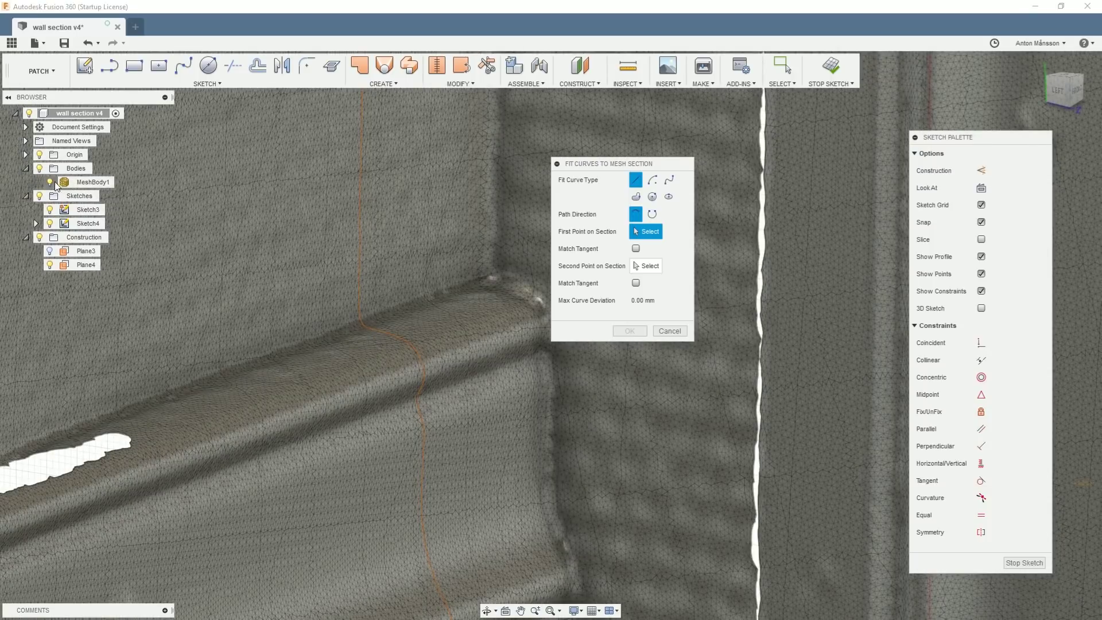
{"action": "left_click", "coordinate": [49, 182]}
Step: Fit straight lines to the wall portion of the section, across the inner corner and along the start of the baseboard's top
{"action": "left_click", "coordinate": [356, 302]}
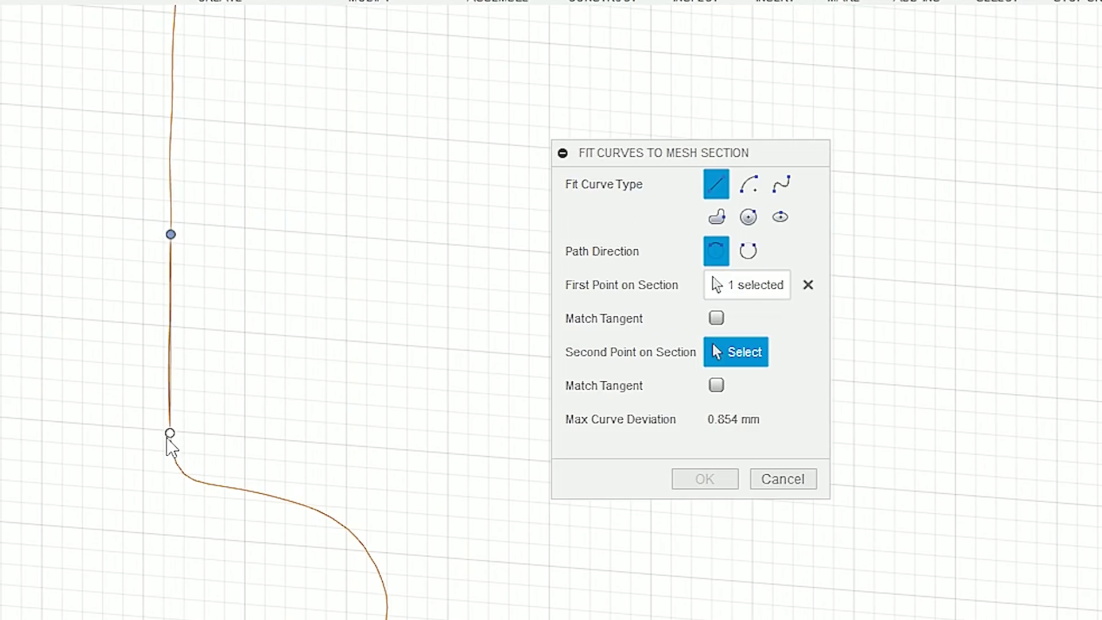
{"action": "scroll", "coordinate": [169, 445], "scroll_direction": "up", "scroll_amount": 3}
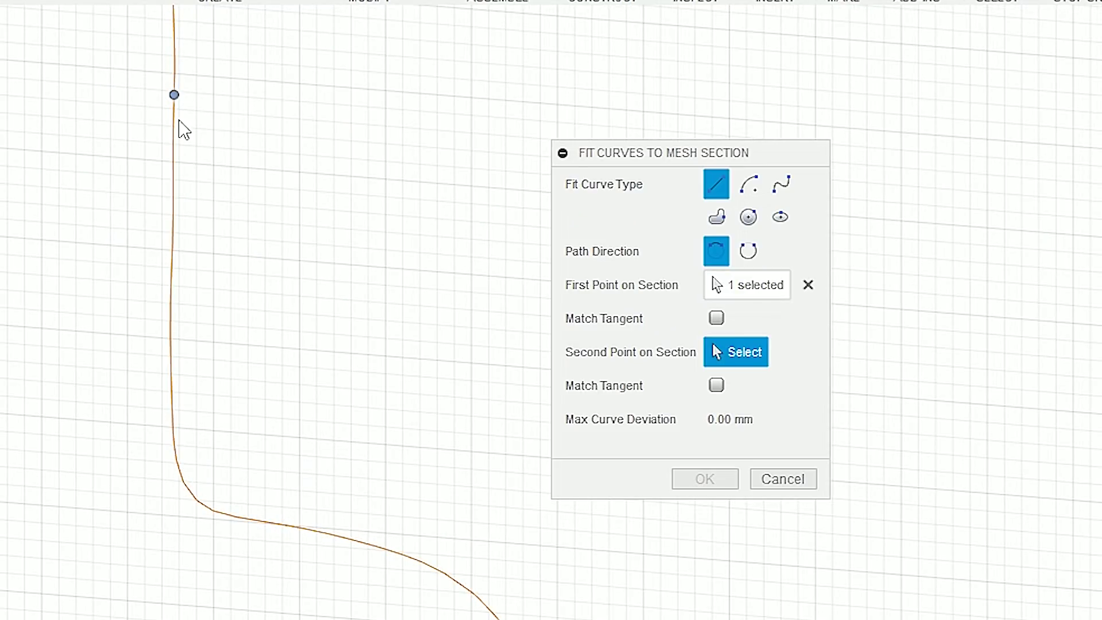
{"action": "scroll", "coordinate": [181, 456], "scroll_direction": "up", "scroll_amount": 2}
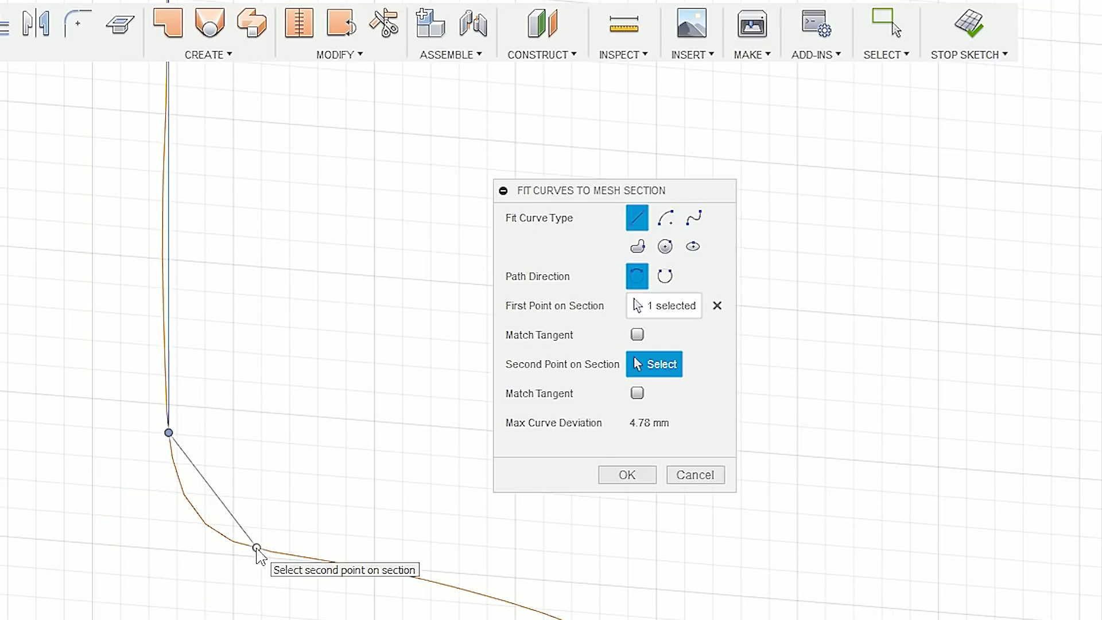
{"action": "left_click", "coordinate": [264, 549]}
{"action": "scroll", "coordinate": [144, 522], "scroll_direction": "down", "scroll_amount": 3}
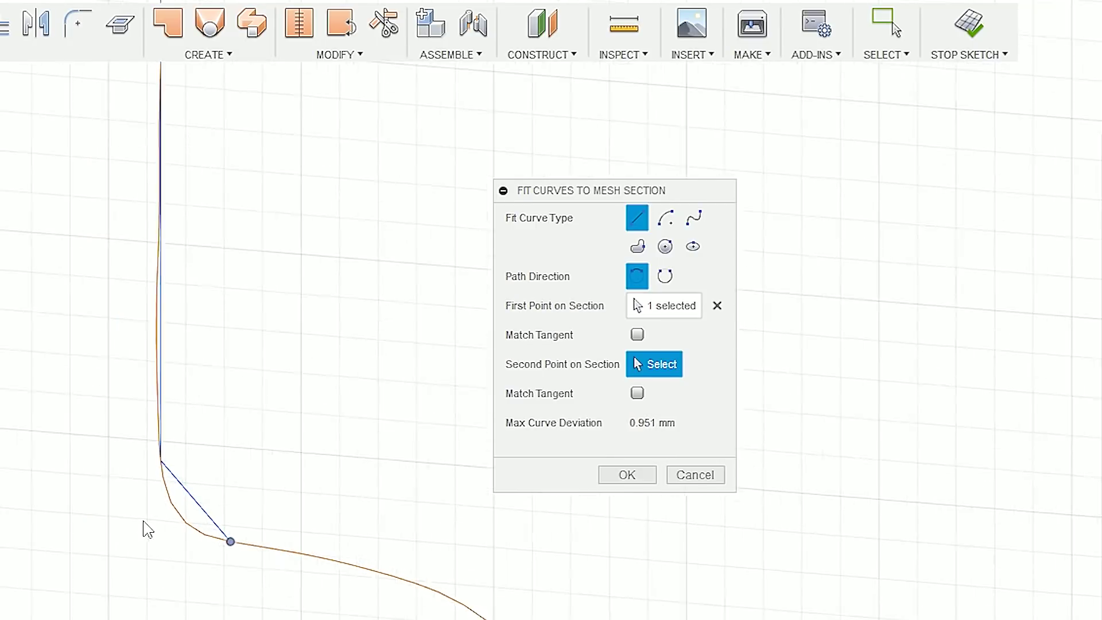
{"action": "scroll", "coordinate": [208, 522], "scroll_direction": "up", "scroll_amount": 2}
Step: Change the fit type to Arc and fit consecutive arcs around the rounded nose at the baseboard's top
{"action": "left_click", "coordinate": [675, 227]}
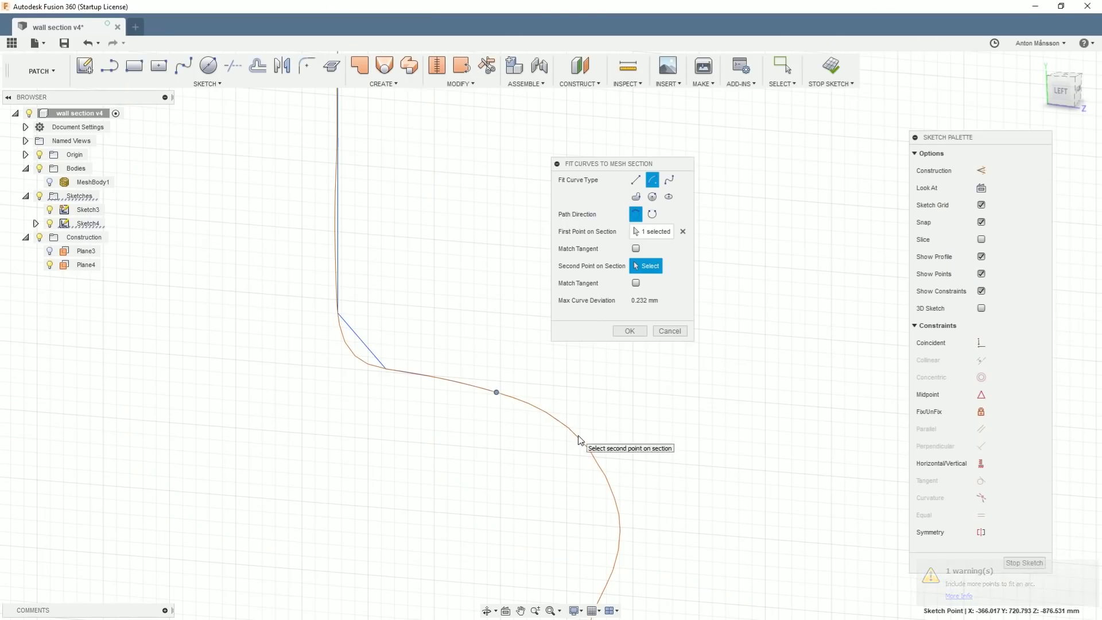
{"action": "scroll", "coordinate": [427, 282], "scroll_direction": "down", "scroll_amount": 4}
{"action": "scroll", "coordinate": [508, 386], "scroll_direction": "up", "scroll_amount": 3}
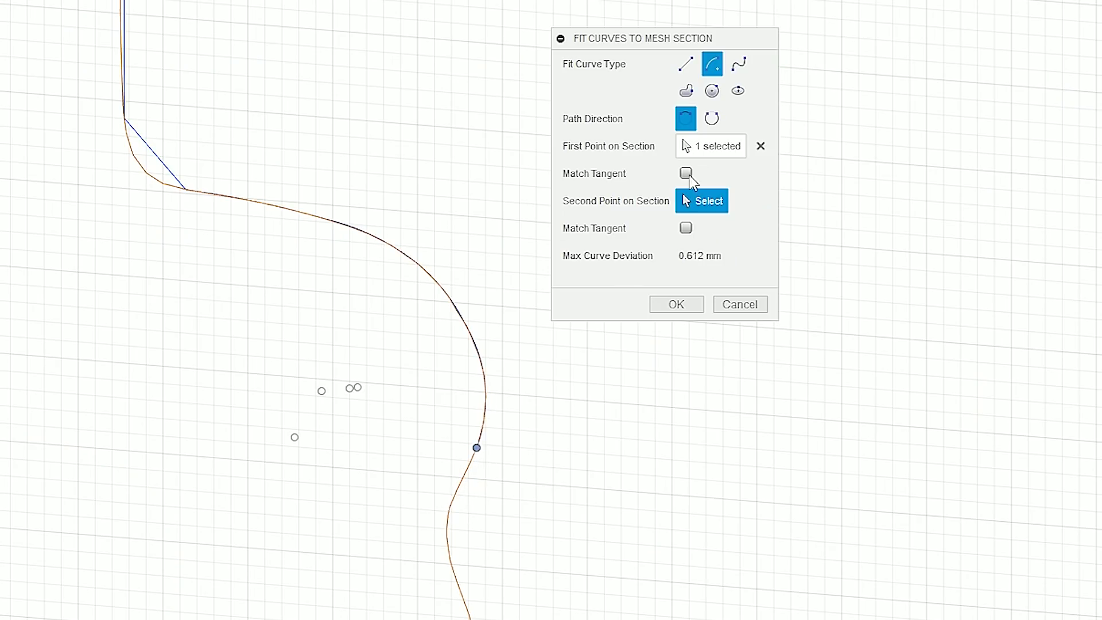
Step: Fit a short line below the rounded nose and arcs through the upper groove to the start of the straight face
{"action": "left_click", "coordinate": [691, 68]}
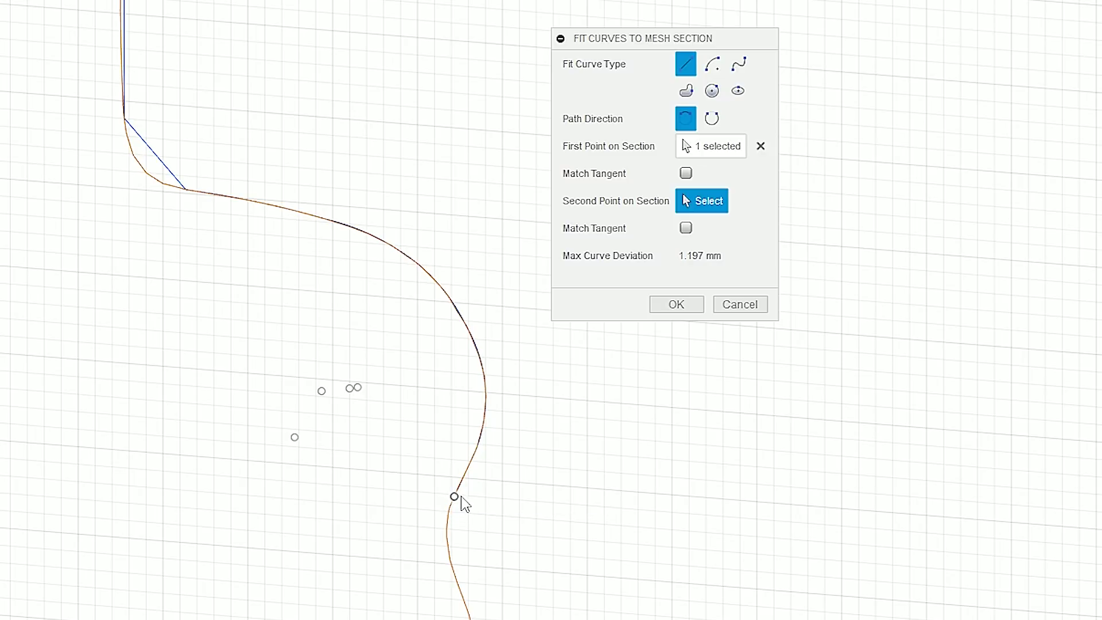
{"action": "left_click", "coordinate": [716, 72]}
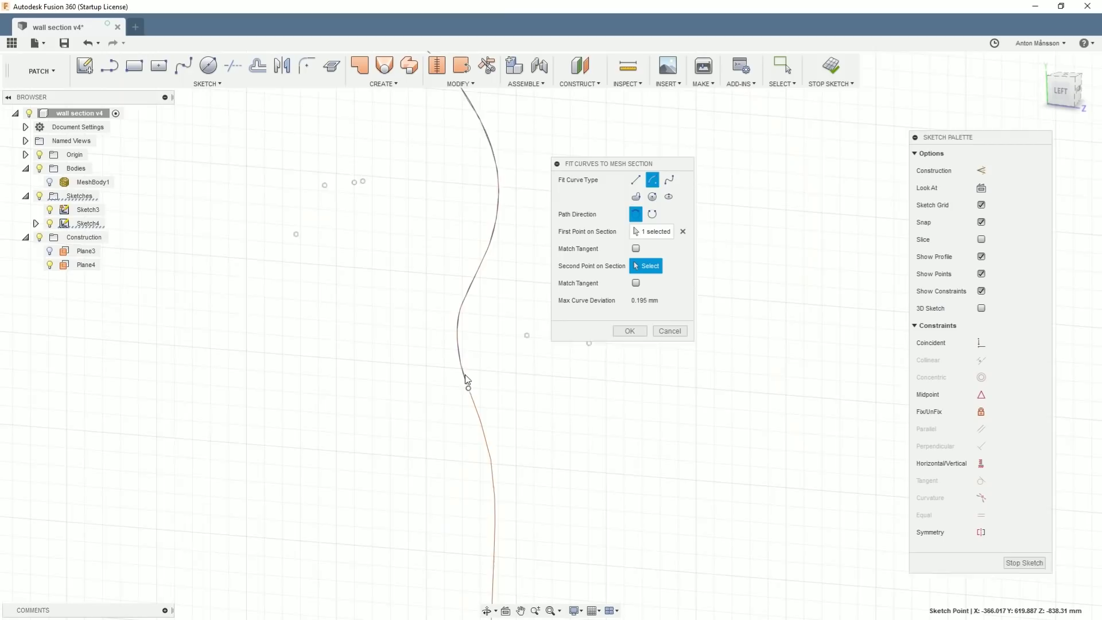
{"action": "left_click", "coordinate": [467, 381]}
{"action": "scroll", "coordinate": [483, 446], "scroll_direction": "up", "scroll_amount": 1}
{"action": "scroll", "coordinate": [502, 474], "scroll_direction": "down", "scroll_amount": 4}
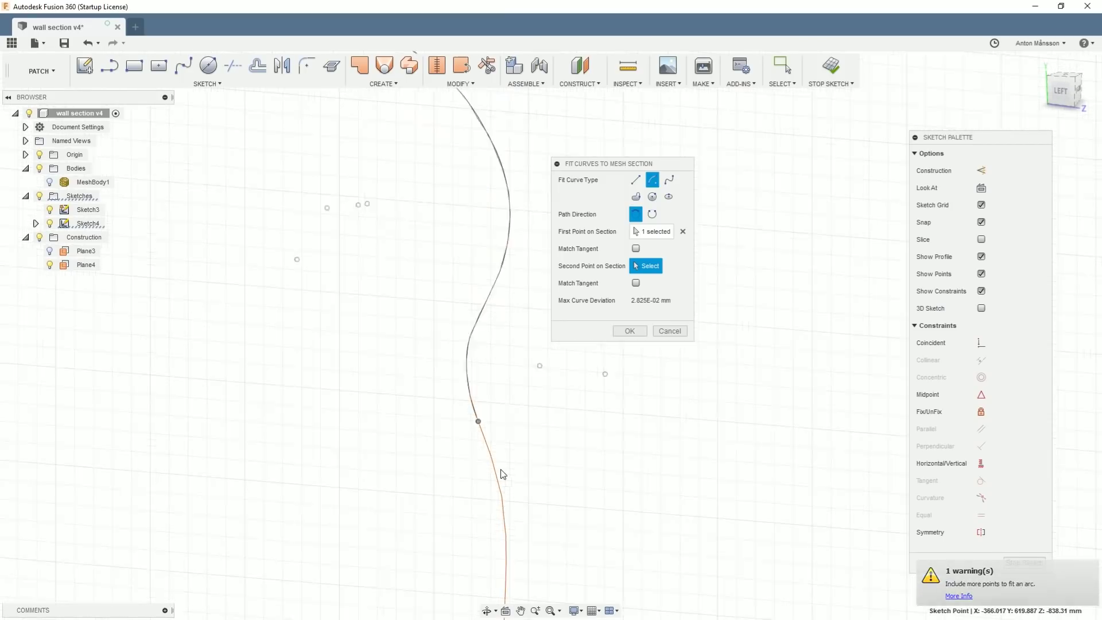
{"action": "scroll", "coordinate": [463, 314], "scroll_direction": "down", "scroll_amount": 2}
{"action": "scroll", "coordinate": [479, 406], "scroll_direction": "up", "scroll_amount": 3}
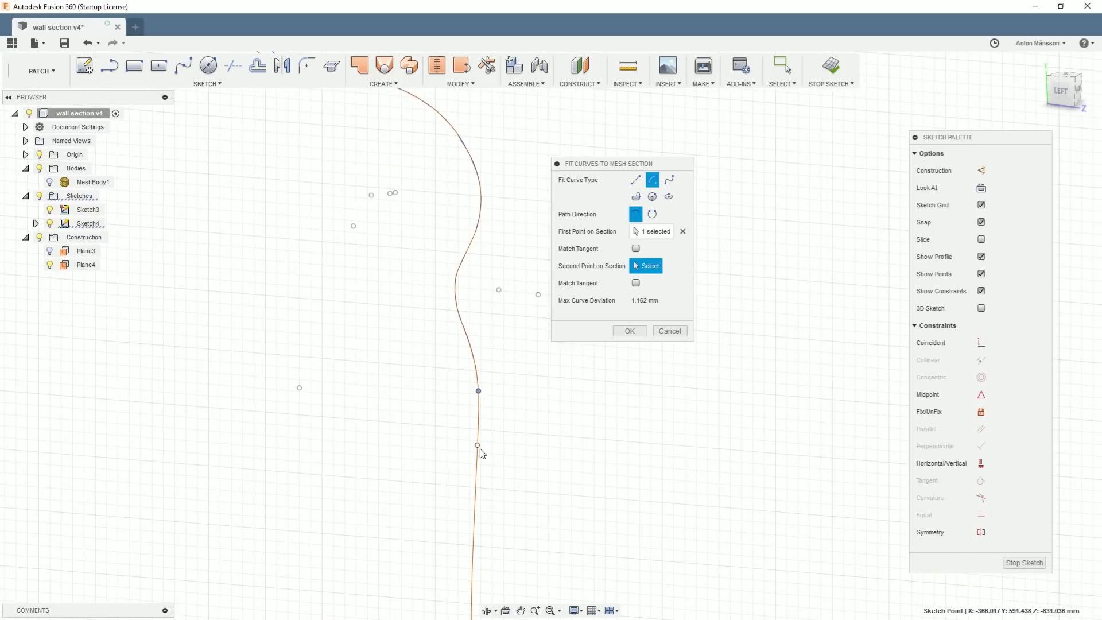
Step: Fit a straight line along the flat part of the baseboard face below the upper groove
{"action": "left_click", "coordinate": [638, 180]}
{"action": "scroll", "coordinate": [429, 232], "scroll_direction": "down", "scroll_amount": 5}
{"action": "scroll", "coordinate": [441, 386], "scroll_direction": "up", "scroll_amount": 3}
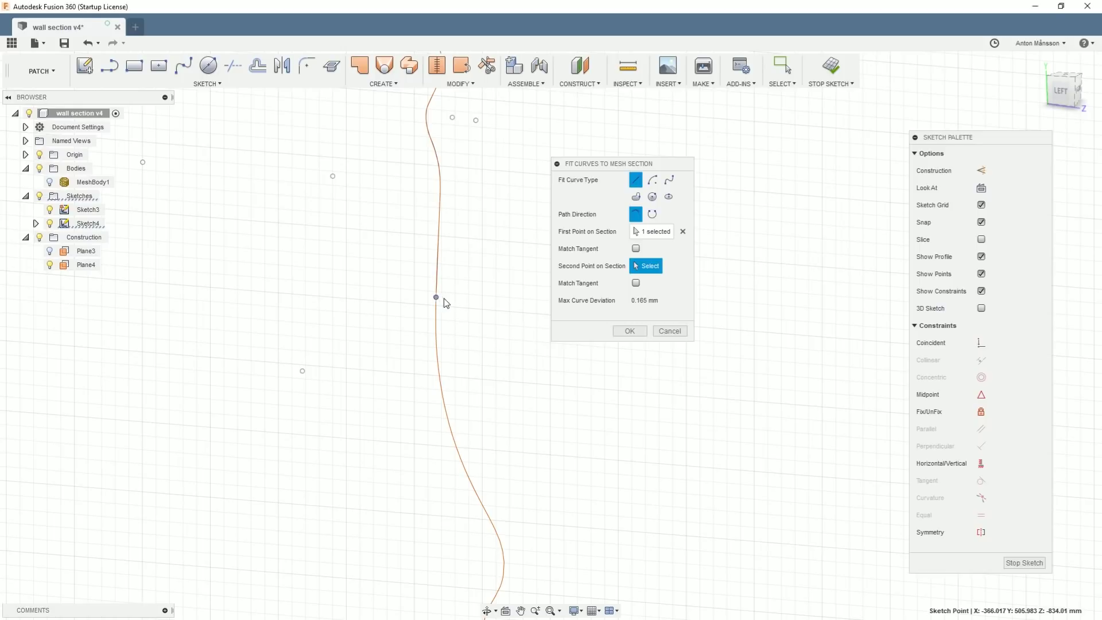
Step: Fit arcs along the baseboard's sweeping middle curve down to the start of the lower bead
{"action": "left_click", "coordinate": [654, 180]}
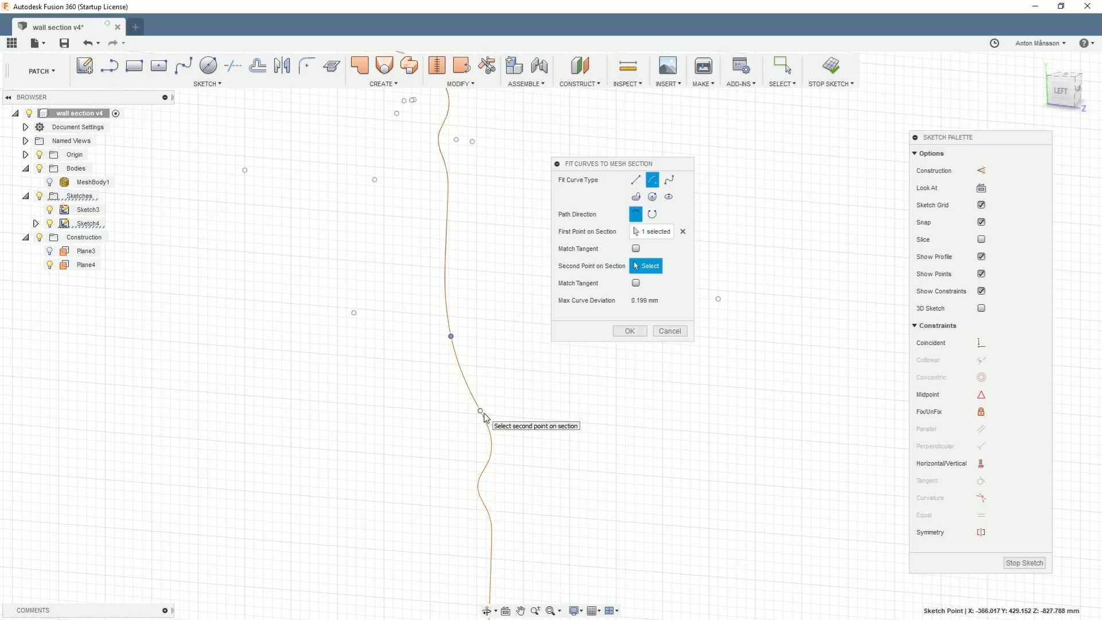
{"action": "scroll", "coordinate": [479, 382], "scroll_direction": "up", "scroll_amount": 5}
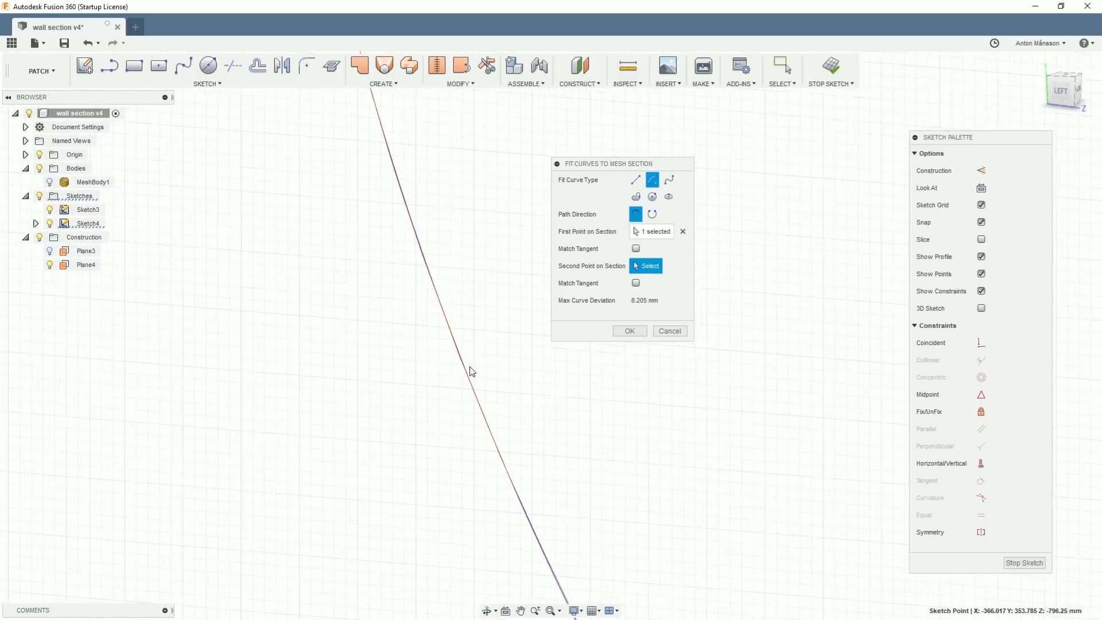
{"action": "scroll", "coordinate": [463, 363], "scroll_direction": "up", "scroll_amount": 4}
{"action": "scroll", "coordinate": [442, 324], "scroll_direction": "up", "scroll_amount": 2}
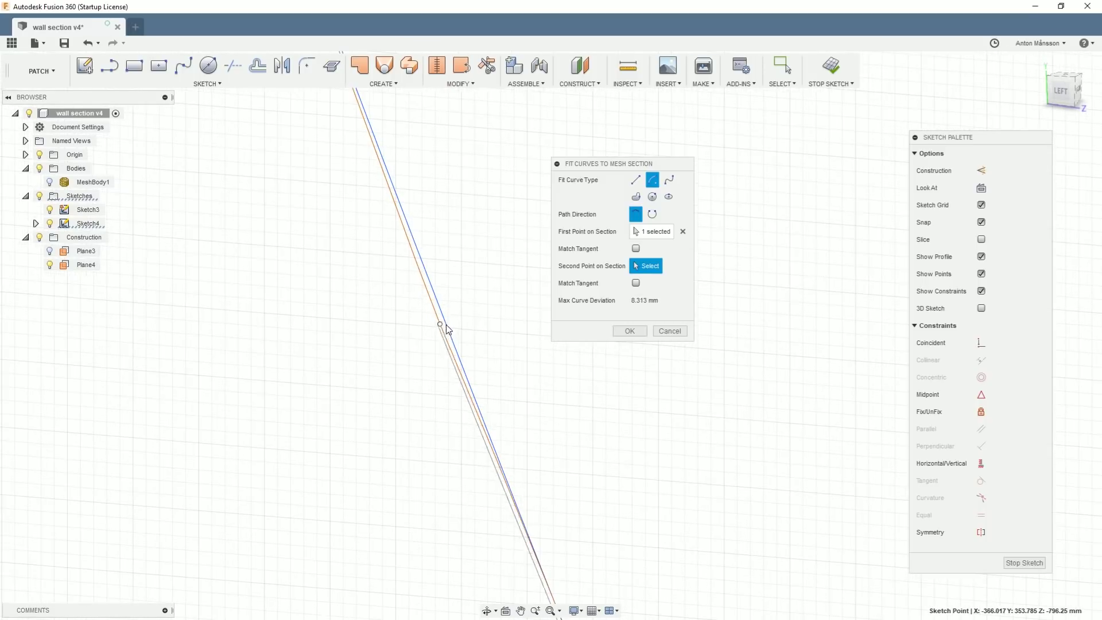
{"action": "scroll", "coordinate": [437, 269], "scroll_direction": "down", "scroll_amount": 4}
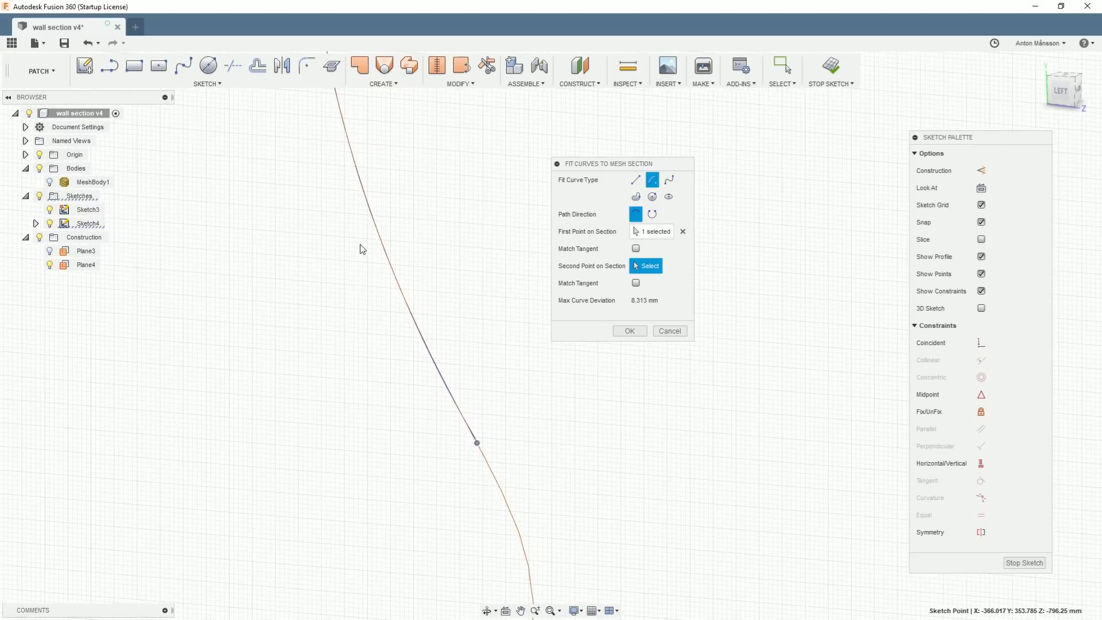
{"action": "scroll", "coordinate": [448, 332], "scroll_direction": "up", "scroll_amount": 3}
{"action": "left_click", "coordinate": [414, 338]}
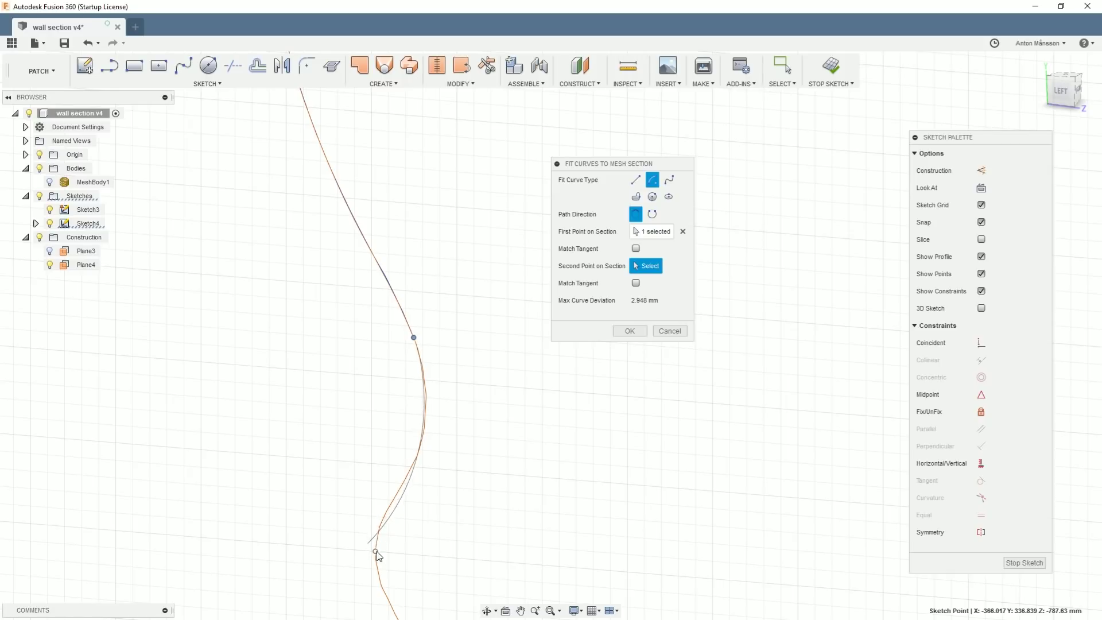
Step: Fit arcs around the lower bead and through the lower groove to the start of the bottom straight face
{"action": "scroll", "coordinate": [362, 347], "scroll_direction": "down", "scroll_amount": 3}
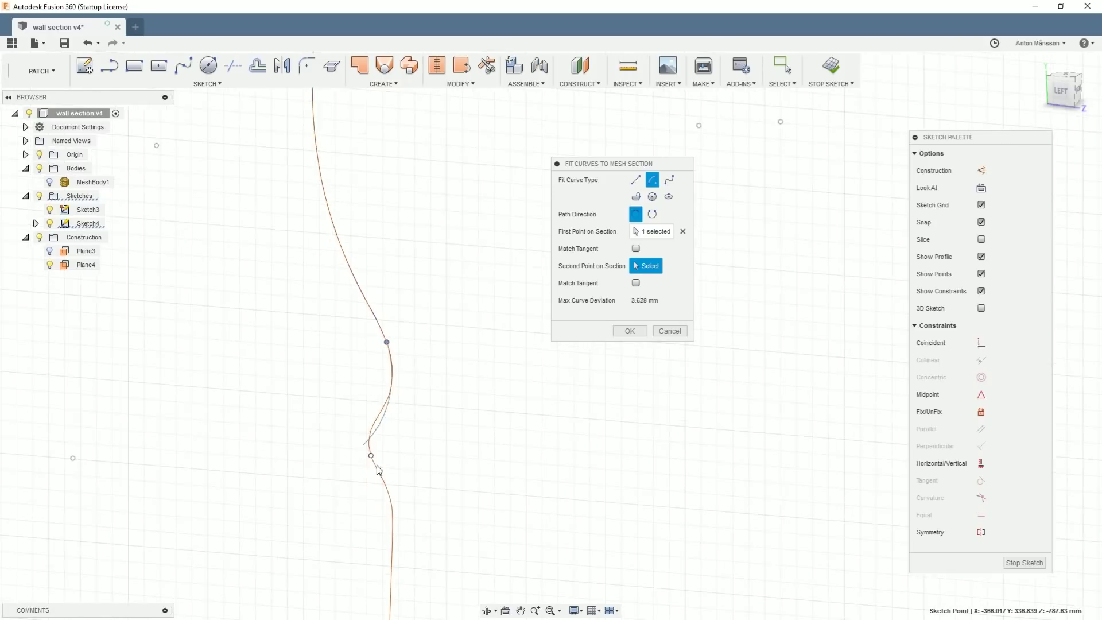
{"action": "scroll", "coordinate": [376, 465], "scroll_direction": "up", "scroll_amount": 3}
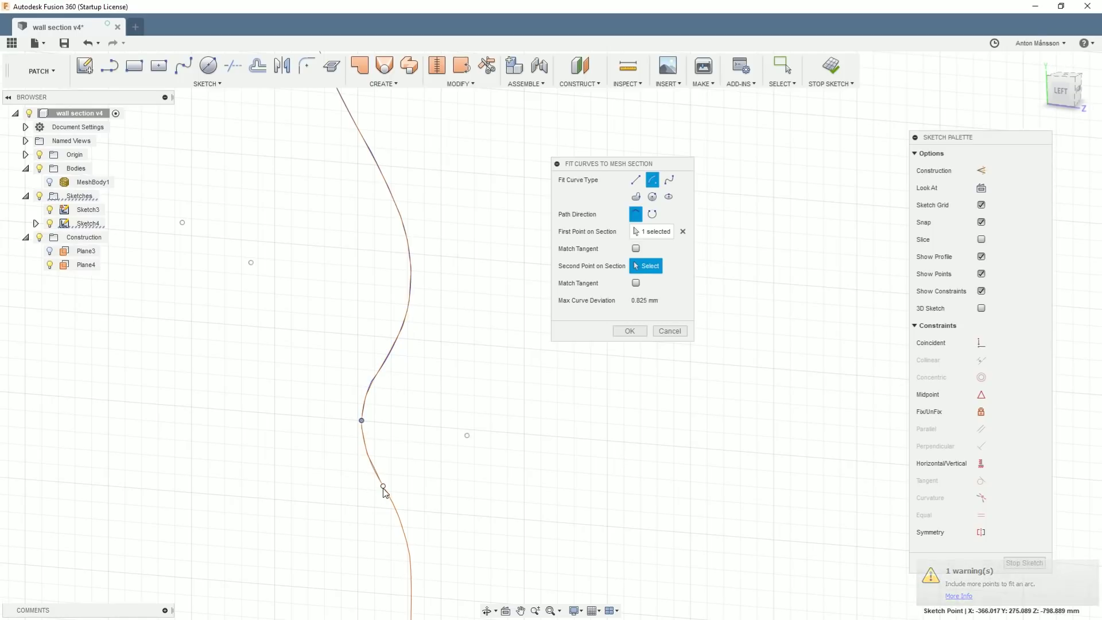
{"action": "left_click", "coordinate": [406, 537]}
{"action": "scroll", "coordinate": [347, 189], "scroll_direction": "down", "scroll_amount": 3}
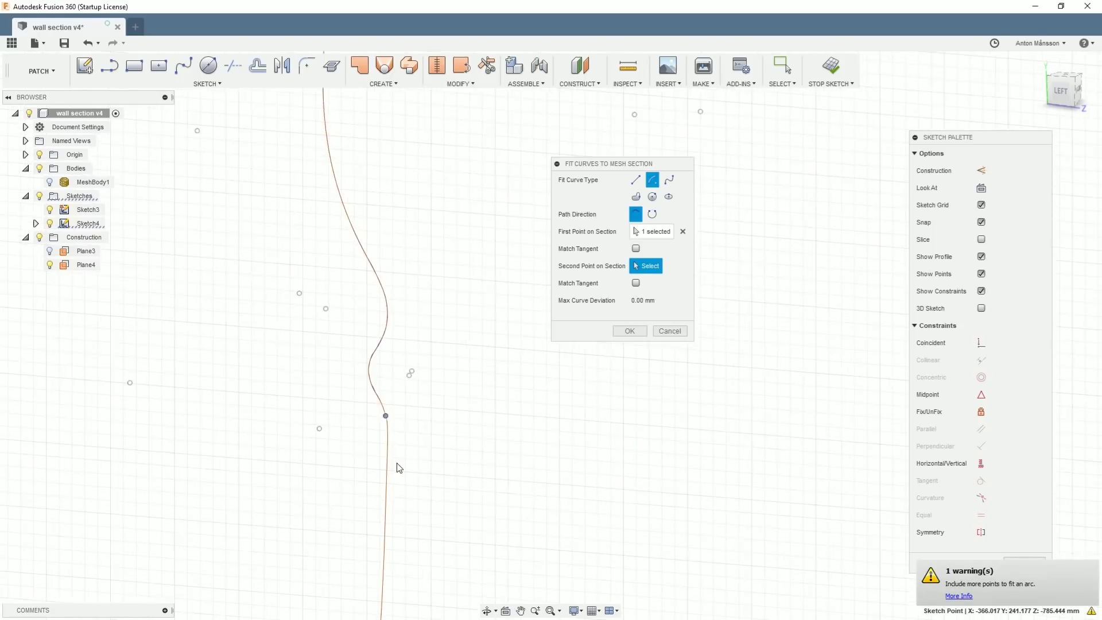
{"action": "left_click", "coordinate": [383, 411]}
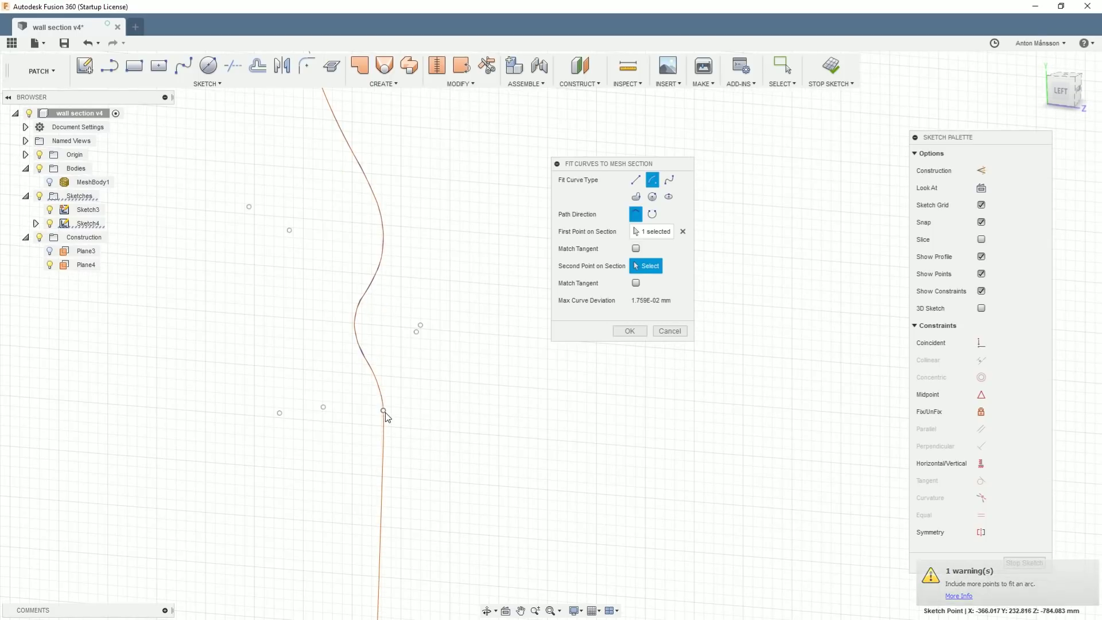
Step: Fit a straight line along the baseboard's bottom face from the lower groove down to the floor section
{"action": "left_click", "coordinate": [635, 180]}
{"action": "scroll", "coordinate": [336, 476], "scroll_direction": "down", "scroll_amount": 3}
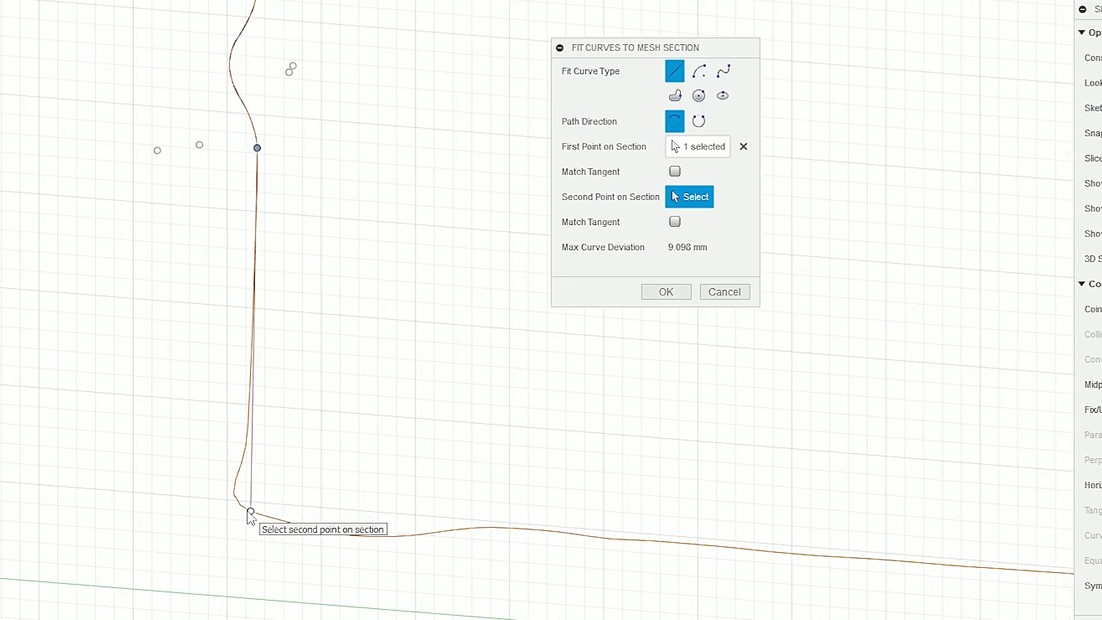
{"action": "scroll", "coordinate": [343, 480], "scroll_direction": "up", "scroll_amount": 4}
{"action": "scroll", "coordinate": [343, 480], "scroll_direction": "down", "scroll_amount": 1}
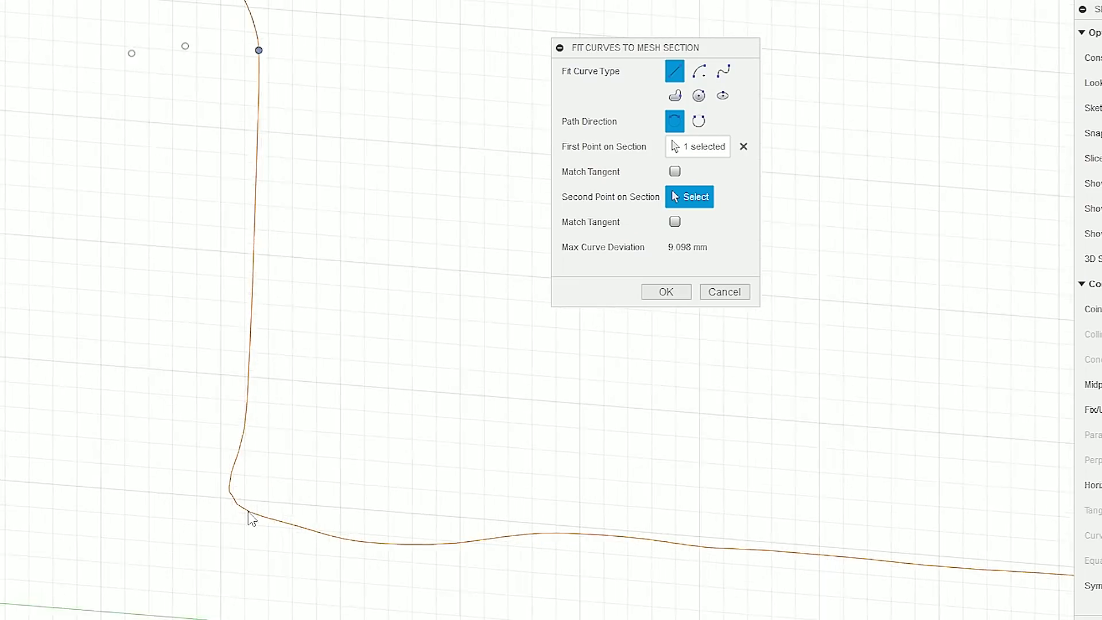
{"action": "scroll", "coordinate": [253, 514], "scroll_direction": "down", "scroll_amount": 2}
{"action": "scroll", "coordinate": [254, 513], "scroll_direction": "up", "scroll_amount": 2}
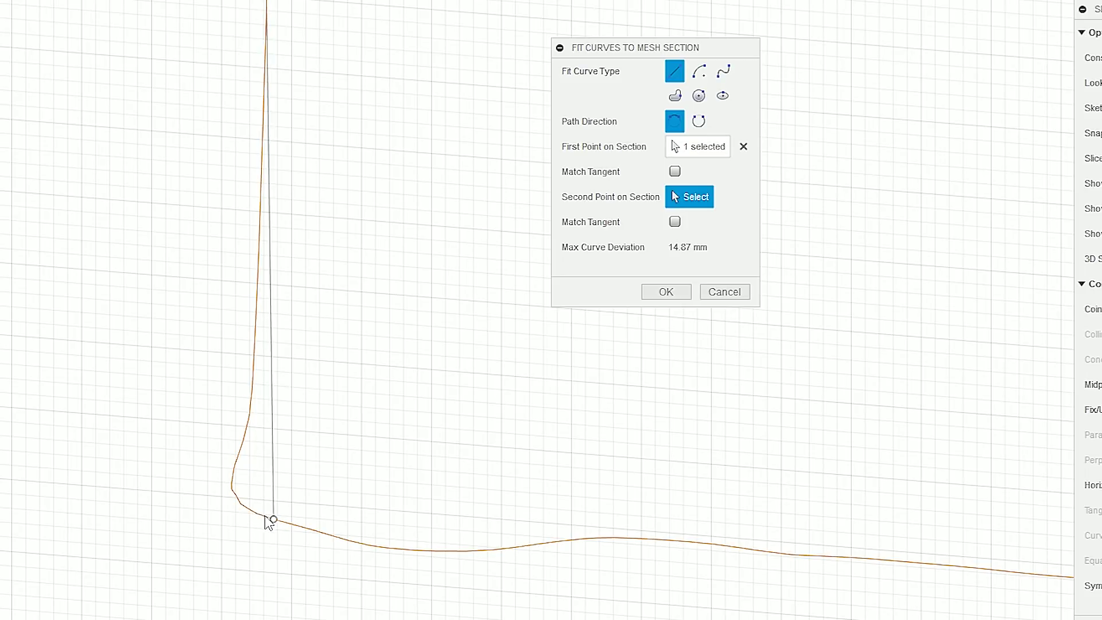
{"action": "scroll", "coordinate": [266, 519], "scroll_direction": "up", "scroll_amount": 2}
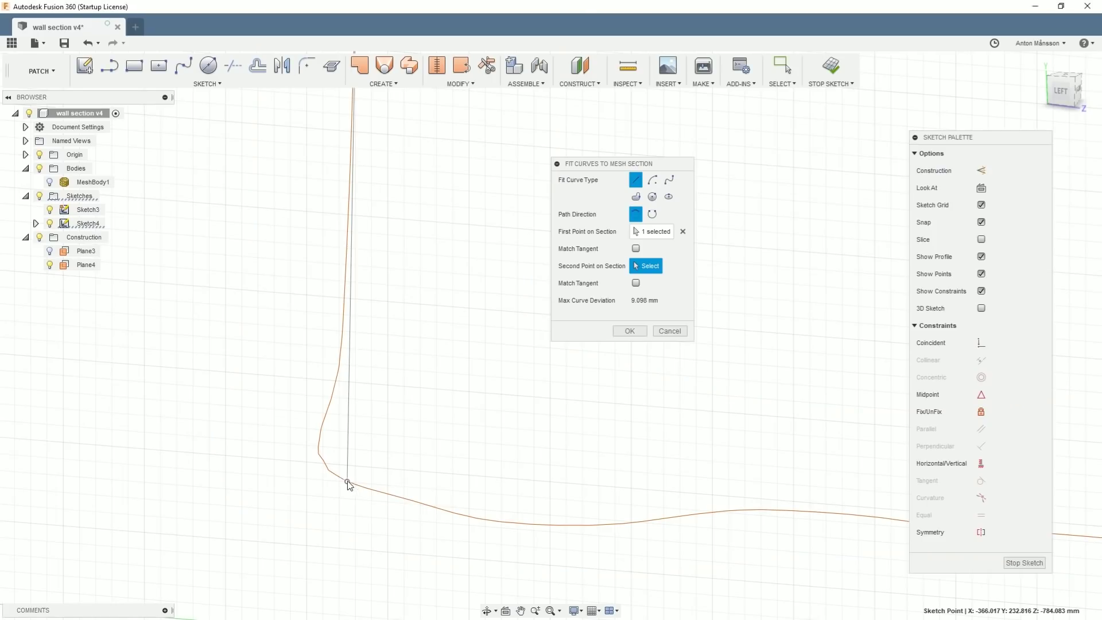
{"action": "scroll", "coordinate": [126, 383], "scroll_direction": "down", "scroll_amount": 3}
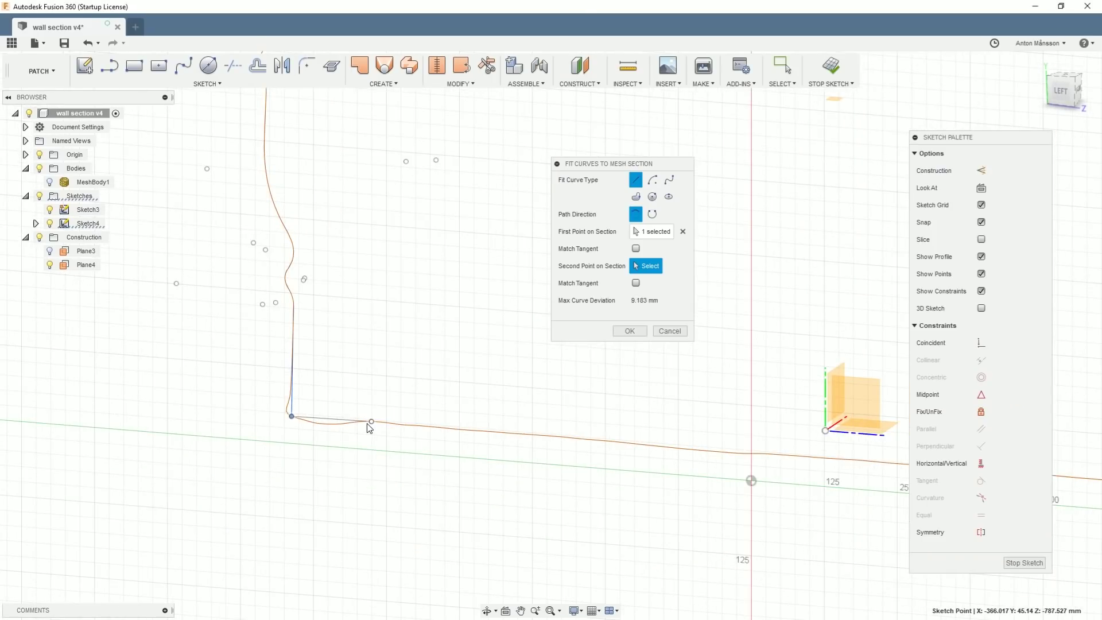
Step: Fit straight lines end to end along the floor section away from the baseboard and finish the curve fitting
{"action": "scroll", "coordinate": [352, 420], "scroll_direction": "down", "scroll_amount": 2}
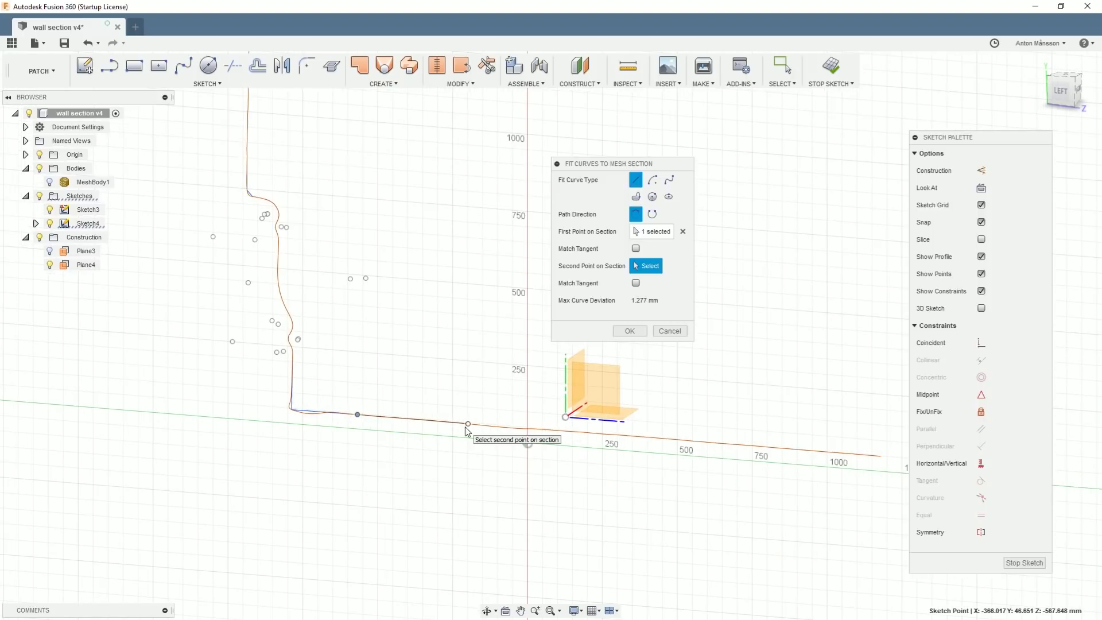
{"action": "left_click", "coordinate": [466, 424]}
{"action": "scroll", "coordinate": [504, 413], "scroll_direction": "down", "scroll_amount": 2}
{"action": "left_click", "coordinate": [631, 332]}
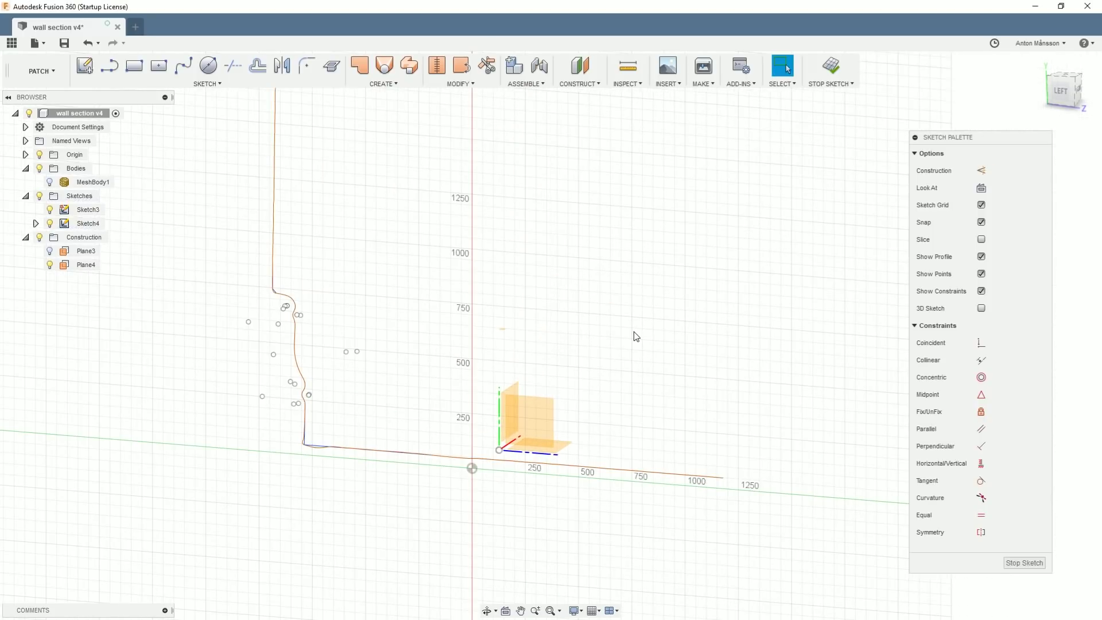
Step: Hide the mesh section inside Sketch4 so only the fitted curves are shown
{"action": "scroll", "coordinate": [291, 301], "scroll_direction": "up", "scroll_amount": 2}
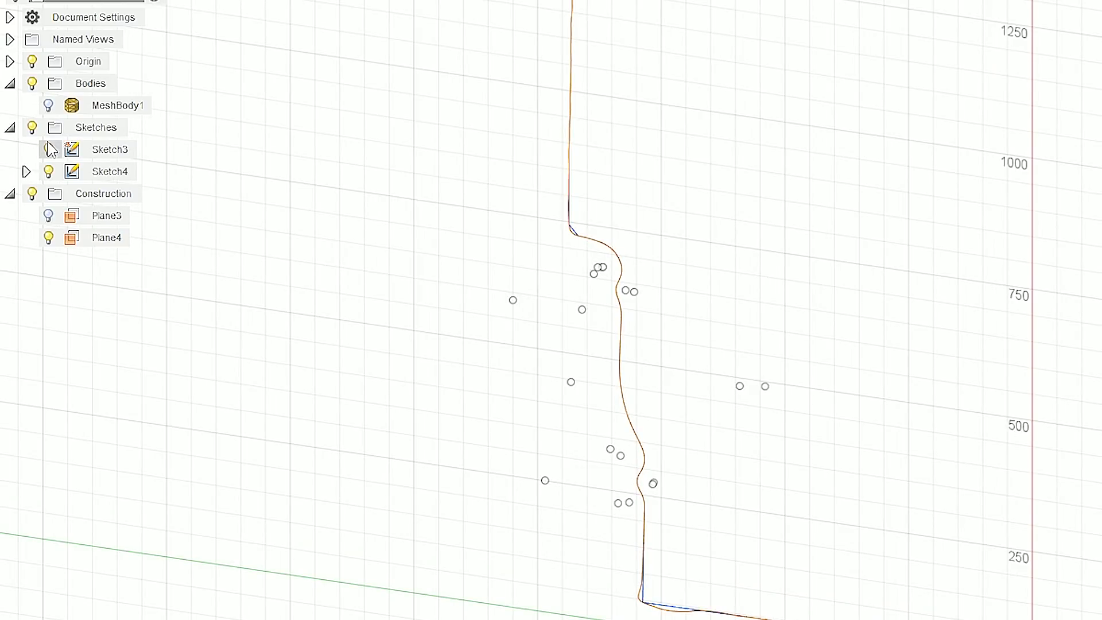
{"action": "left_click", "coordinate": [26, 171]}
{"action": "left_click", "coordinate": [67, 195]}
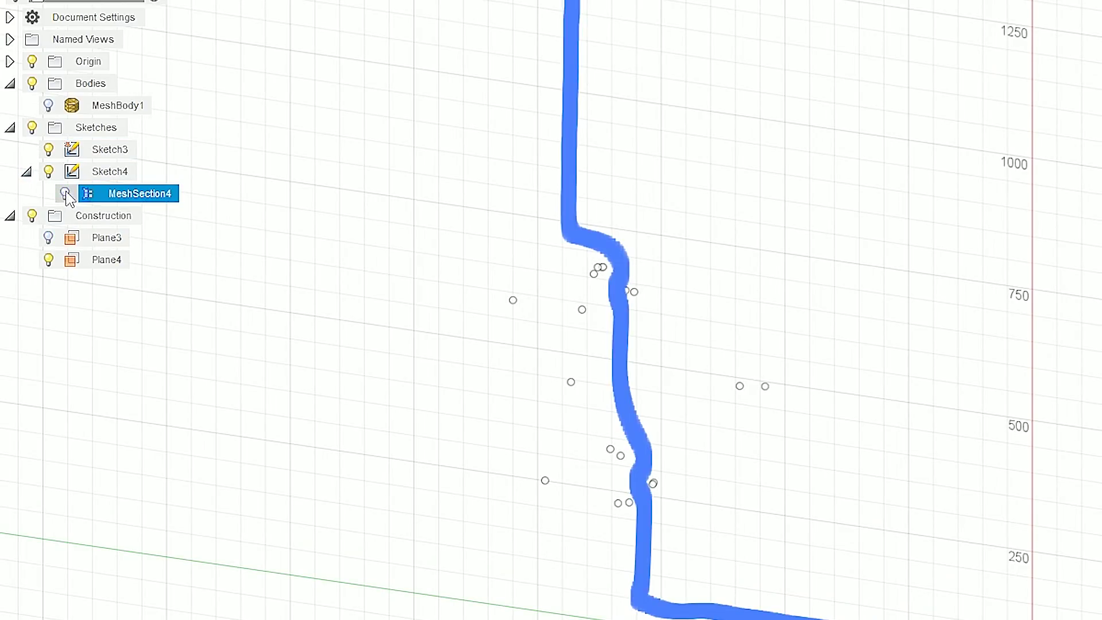
{"action": "left_click", "coordinate": [67, 195]}
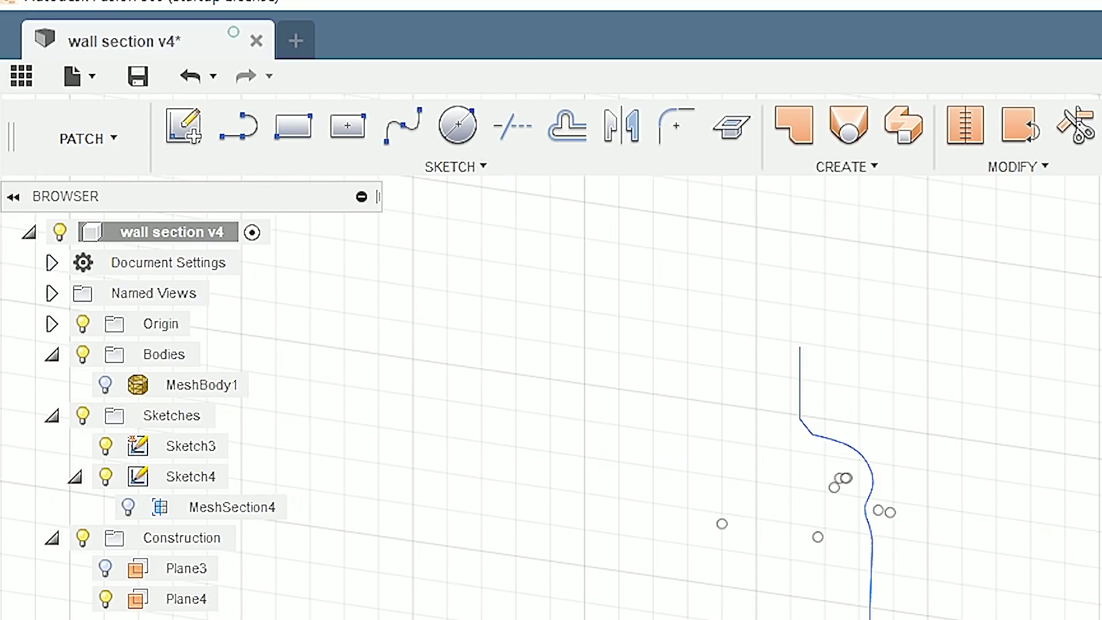
Step: Close the baseboard profile with lines from its upper corner, down a back edge about 681 mm long, and across to its lower corner
{"action": "key", "text": "l"}
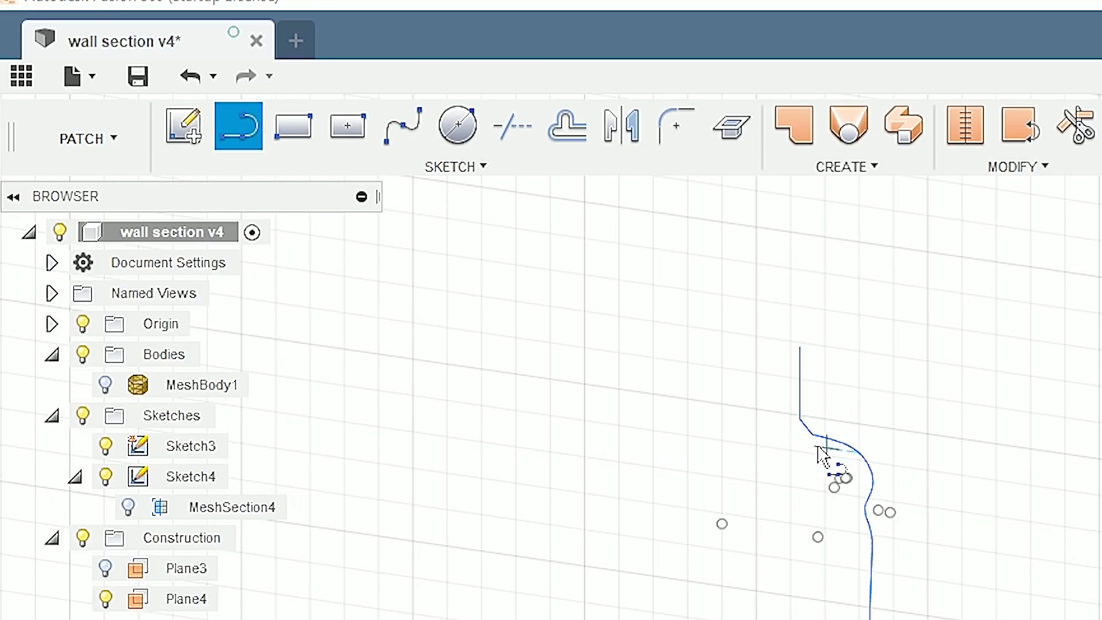
{"action": "left_click", "coordinate": [815, 440]}
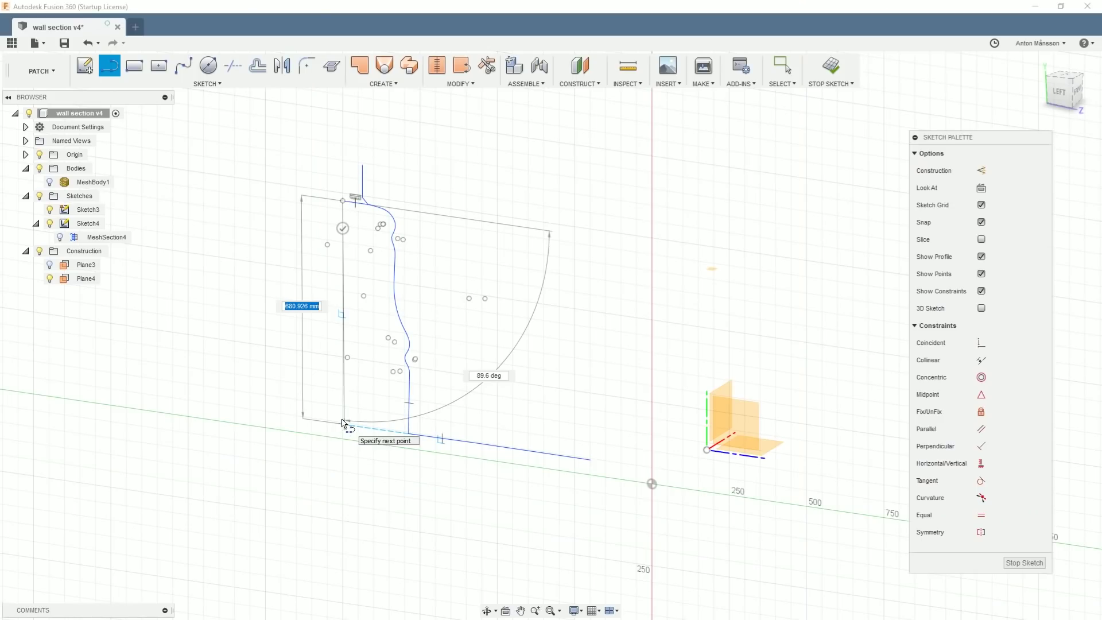
{"action": "scroll", "coordinate": [345, 425], "scroll_direction": "up", "scroll_amount": 3}
{"action": "left_click", "coordinate": [344, 429]}
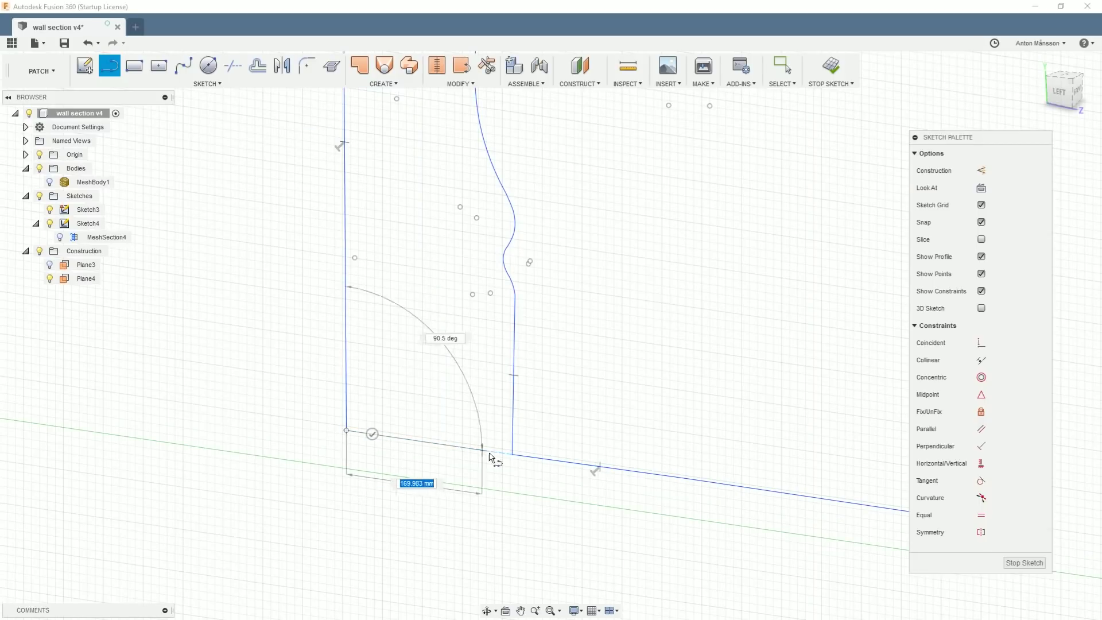
{"action": "left_click", "coordinate": [512, 454]}
{"action": "right_click", "coordinate": [550, 428]}
{"action": "left_click", "coordinate": [581, 428]}
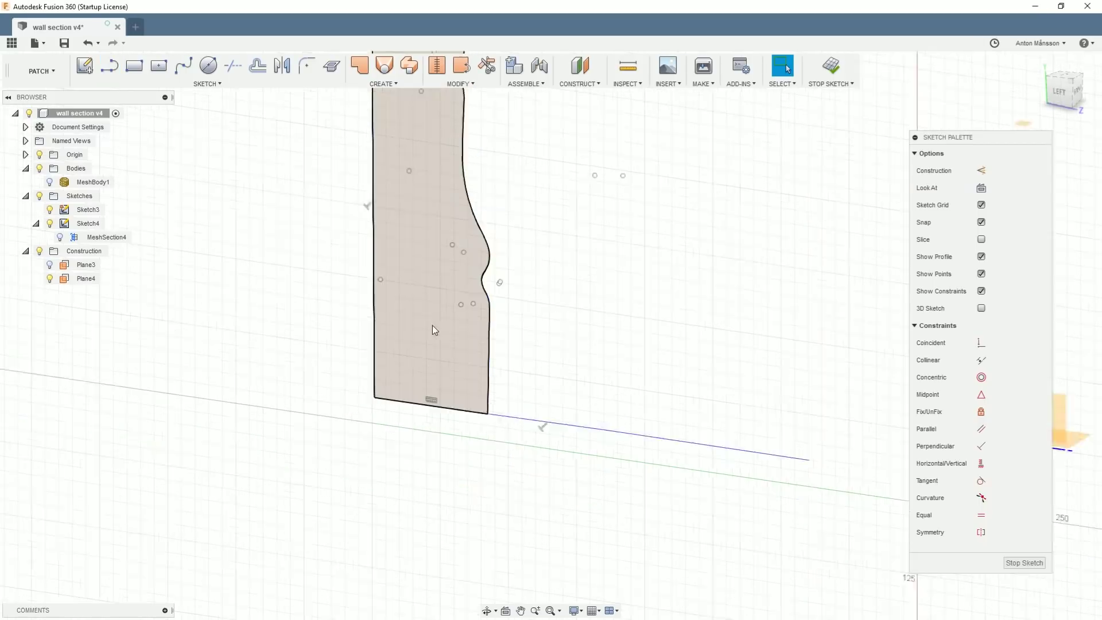
Step: Extrude the closed baseboard profile as a surface by about 569 mm toward the wall corner, with the scanned mesh shown
{"action": "middle_click_drag", "start_coordinate": [433, 327], "coordinate": [403, 300], "text": "shift"}
{"action": "right_click", "coordinate": [404, 300]}
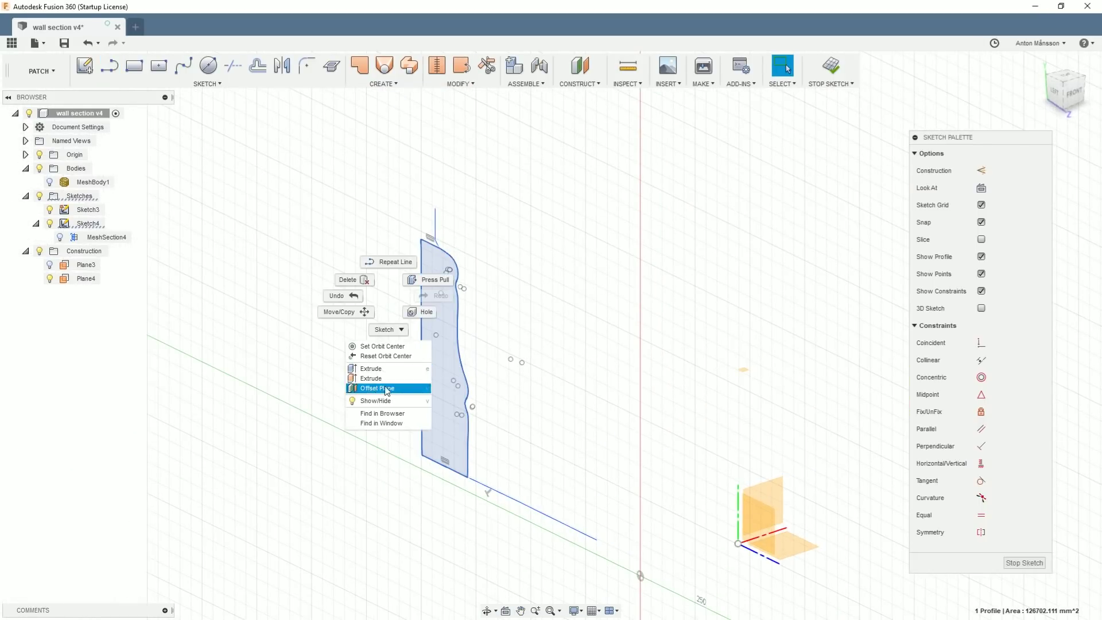
{"action": "left_click", "coordinate": [385, 386]}
{"action": "left_click_drag", "start_coordinate": [450, 361], "coordinate": [552, 333]}
{"action": "middle_click_drag", "start_coordinate": [487, 344], "coordinate": [390, 371]}
{"action": "scroll", "coordinate": [390, 370], "scroll_direction": "up", "scroll_amount": 2}
{"action": "middle_click_drag", "start_coordinate": [471, 367], "coordinate": [333, 327], "text": "shift"}
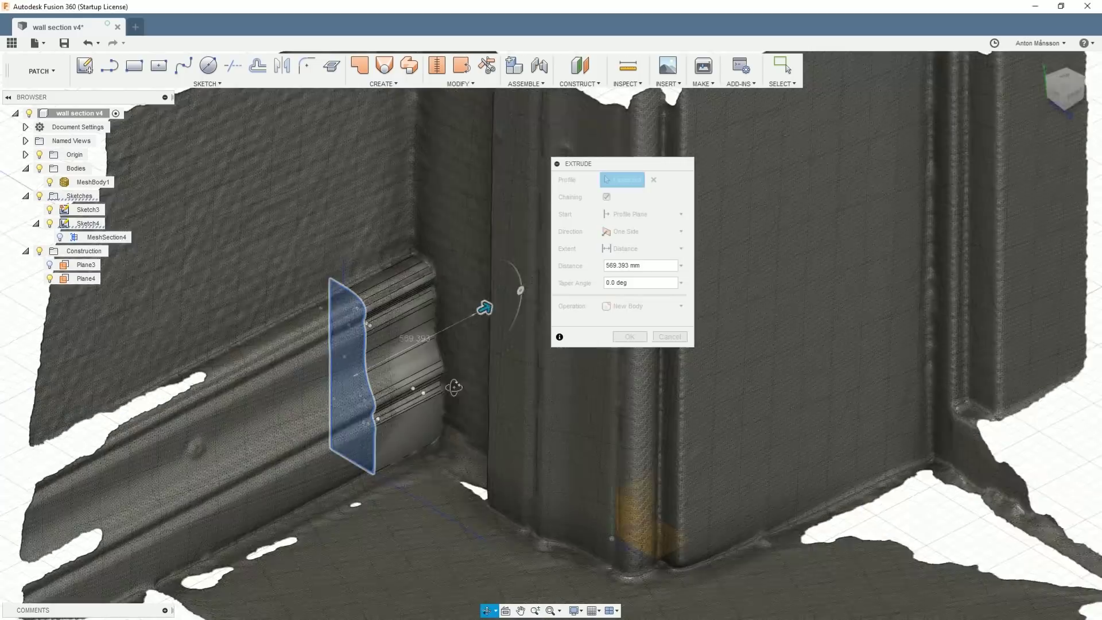
Step: Set the extrusion distance to about 311 mm toward the wall corner, comparing it with the scanned baseboard
{"action": "middle_click_drag", "start_coordinate": [321, 387], "coordinate": [353, 359]}
{"action": "left_click_drag", "start_coordinate": [353, 359], "coordinate": [480, 339]}
{"action": "scroll", "coordinate": [445, 382], "scroll_direction": "down", "scroll_amount": 2}
{"action": "mouse_move", "coordinate": [436, 376]}
{"action": "middle_mouse_down", "text": "shift"}
{"action": "mouse_move", "coordinate": [460, 389]}
{"action": "mouse_move", "coordinate": [446, 362]}
{"action": "middle_mouse_up", "text": "shift"}
{"action": "scroll", "coordinate": [447, 363], "scroll_direction": "up", "scroll_amount": 3}
{"action": "scroll", "coordinate": [462, 342], "scroll_direction": "down", "scroll_amount": 3}
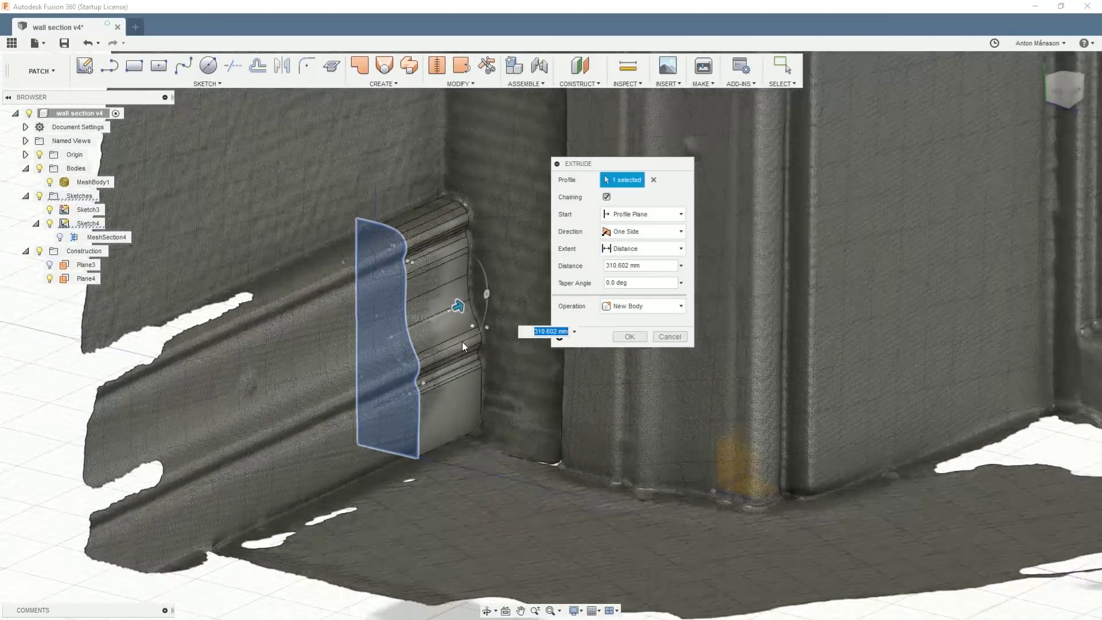
Step: Extend the extrusion the opposite way along the scanned baseboard to a distance of -1178.831 mm
{"action": "left_click_drag", "start_coordinate": [463, 315], "coordinate": [239, 418]}
{"action": "mouse_move", "coordinate": [239, 417]}
{"action": "middle_mouse_down", "text": "shift"}
{"action": "mouse_move", "coordinate": [302, 387]}
{"action": "mouse_move", "coordinate": [304, 360]}
{"action": "mouse_move", "coordinate": [270, 329]}
{"action": "mouse_move", "coordinate": [253, 408]}
{"action": "middle_mouse_up", "text": "shift"}
{"action": "scroll", "coordinate": [302, 359], "scroll_direction": "up", "scroll_amount": 4}
{"action": "scroll", "coordinate": [265, 394], "scroll_direction": "down", "scroll_amount": 5}
{"action": "scroll", "coordinate": [253, 408], "scroll_direction": "up", "scroll_amount": 5}
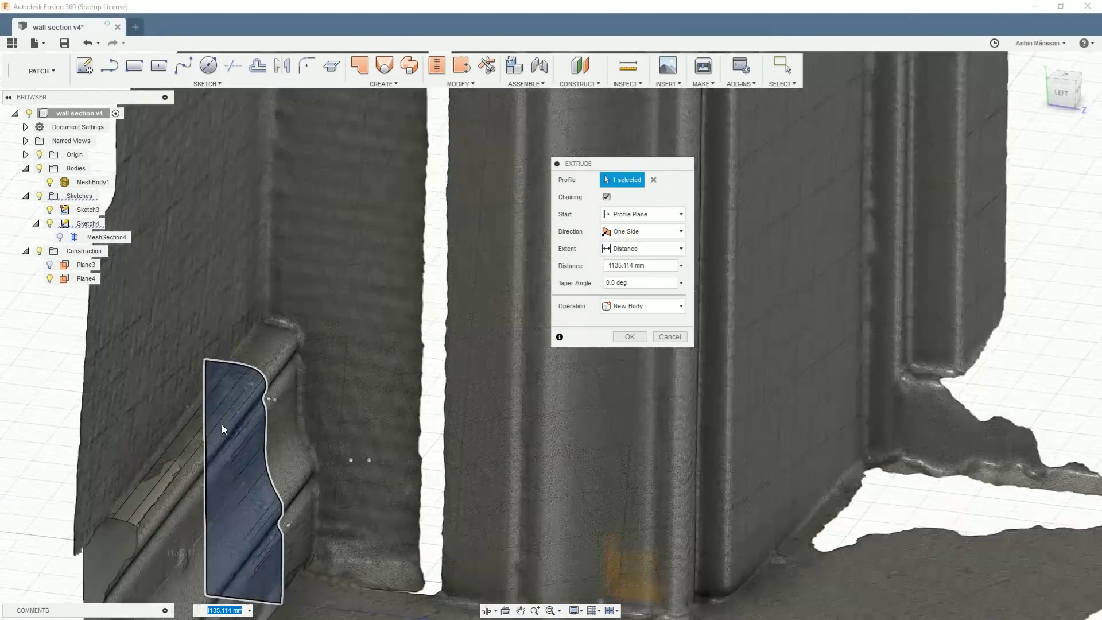
{"action": "scroll", "coordinate": [223, 429], "scroll_direction": "up", "scroll_amount": 2}
{"action": "scroll", "coordinate": [302, 457], "scroll_direction": "down", "scroll_amount": 5}
{"action": "scroll", "coordinate": [292, 426], "scroll_direction": "up", "scroll_amount": 5}
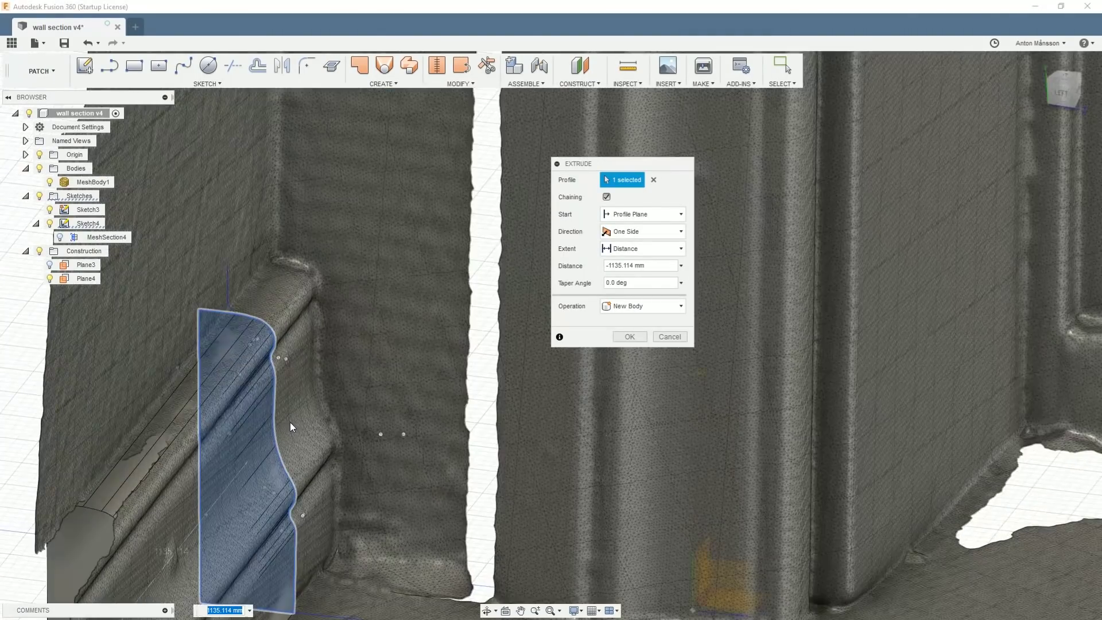
{"action": "mouse_move", "coordinate": [290, 427]}
{"action": "middle_mouse_down"}
{"action": "mouse_move", "coordinate": [325, 371]}
{"action": "mouse_move", "coordinate": [285, 407]}
{"action": "middle_mouse_up"}
{"action": "scroll", "coordinate": [325, 371], "scroll_direction": "down", "scroll_amount": 3}
{"action": "scroll", "coordinate": [155, 484], "scroll_direction": "down", "scroll_amount": 2}
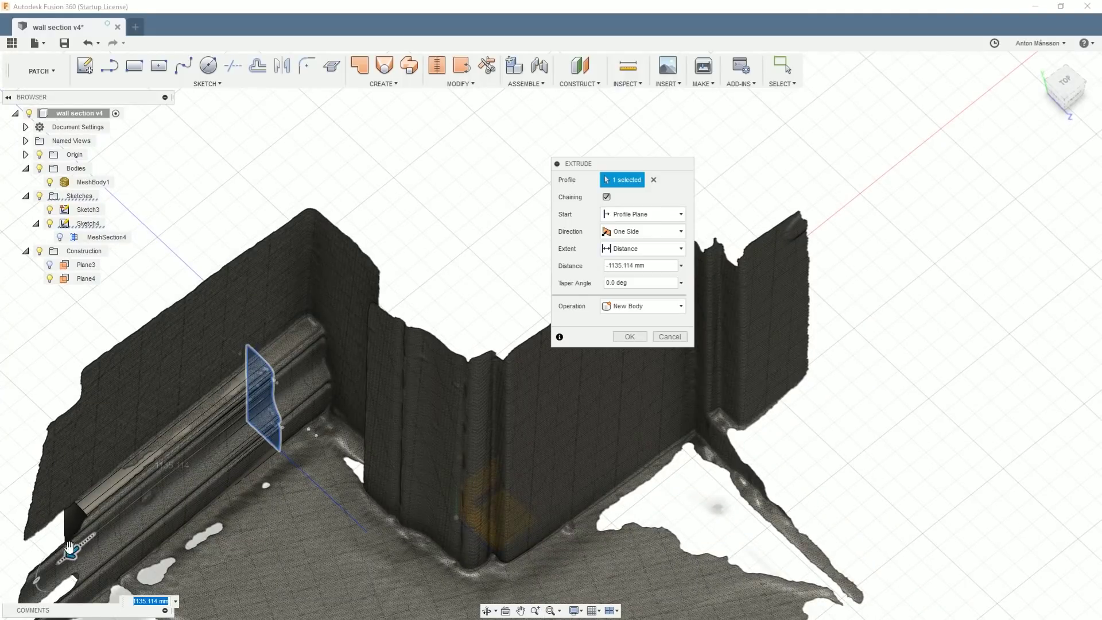
{"action": "left_click_drag", "start_coordinate": [69, 546], "coordinate": [66, 555]}
Step: Set the extrusion to two sides, with side 2 at -591.288 mm toward the wall corner, and create the new body
{"action": "left_click", "coordinate": [677, 232]}
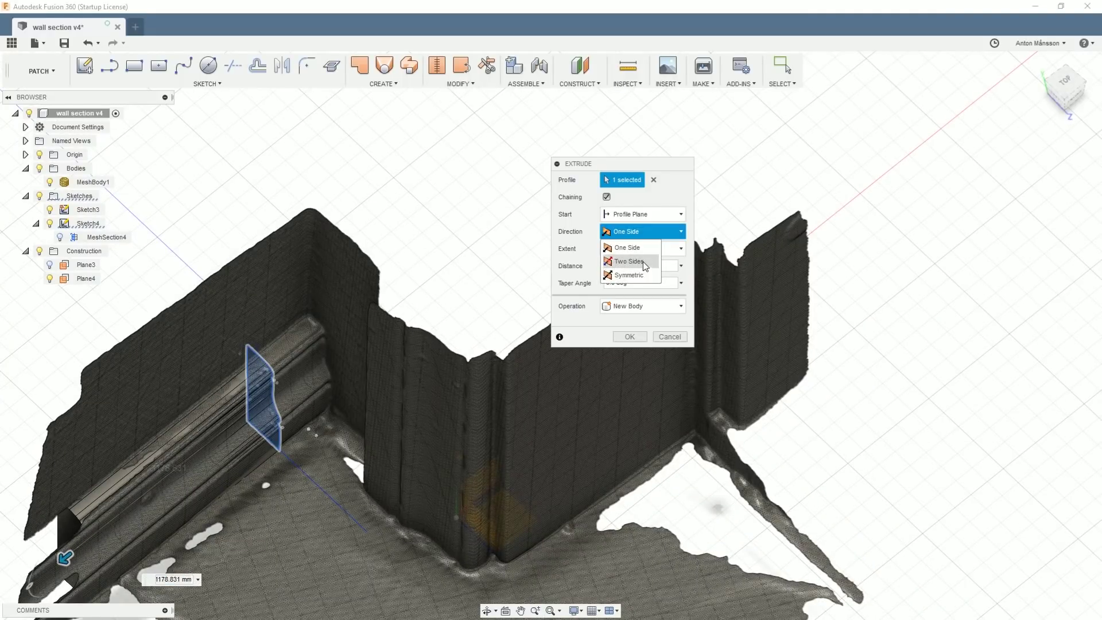
{"action": "left_click", "coordinate": [628, 261]}
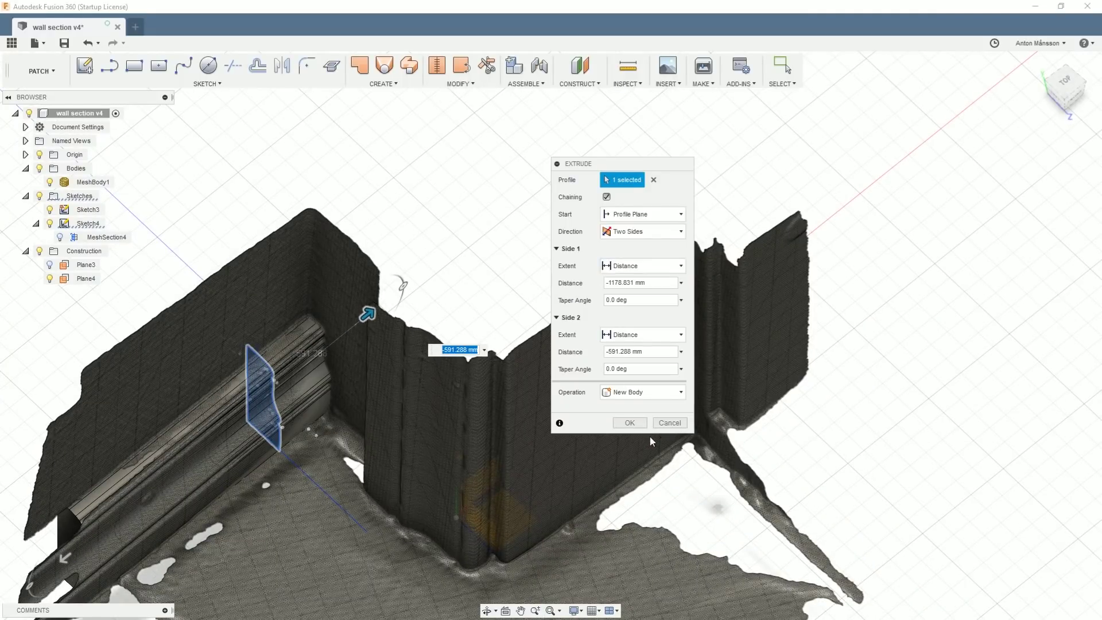
{"action": "left_click", "coordinate": [630, 423]}
{"action": "scroll", "coordinate": [462, 223], "scroll_direction": "down", "scroll_amount": 2}
Step: Hide the scanned mesh and examine the shape of the extruded baseboard body from several sides
{"action": "left_click", "coordinate": [51, 185]}
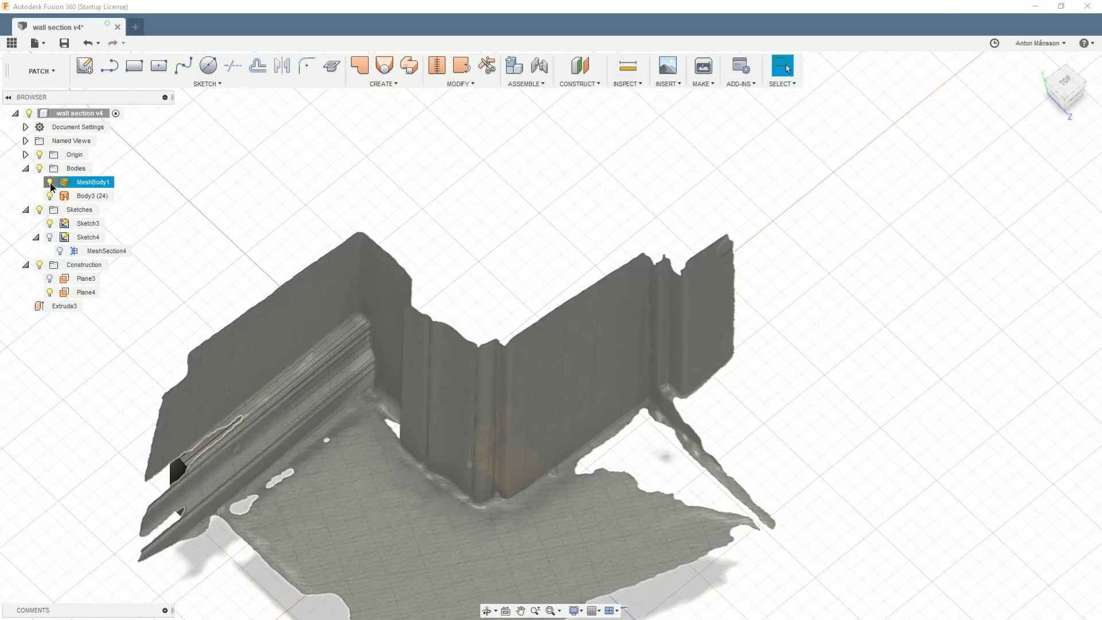
{"action": "left_click", "coordinate": [50, 182]}
{"action": "scroll", "coordinate": [369, 428], "scroll_direction": "up", "scroll_amount": 5}
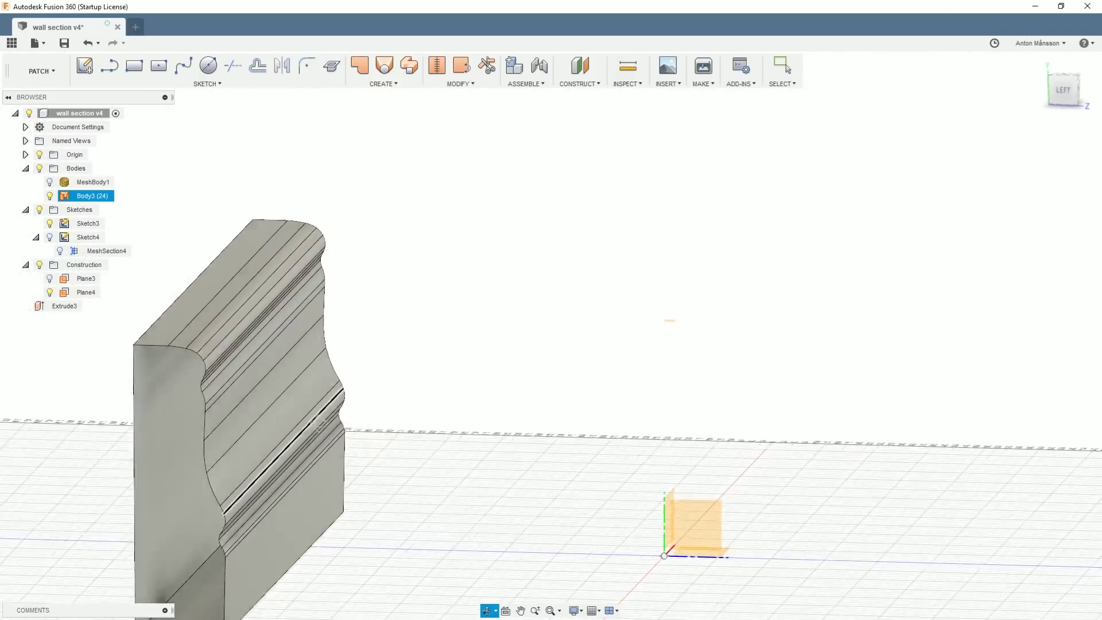
{"action": "scroll", "coordinate": [313, 429], "scroll_direction": "down", "scroll_amount": 2}
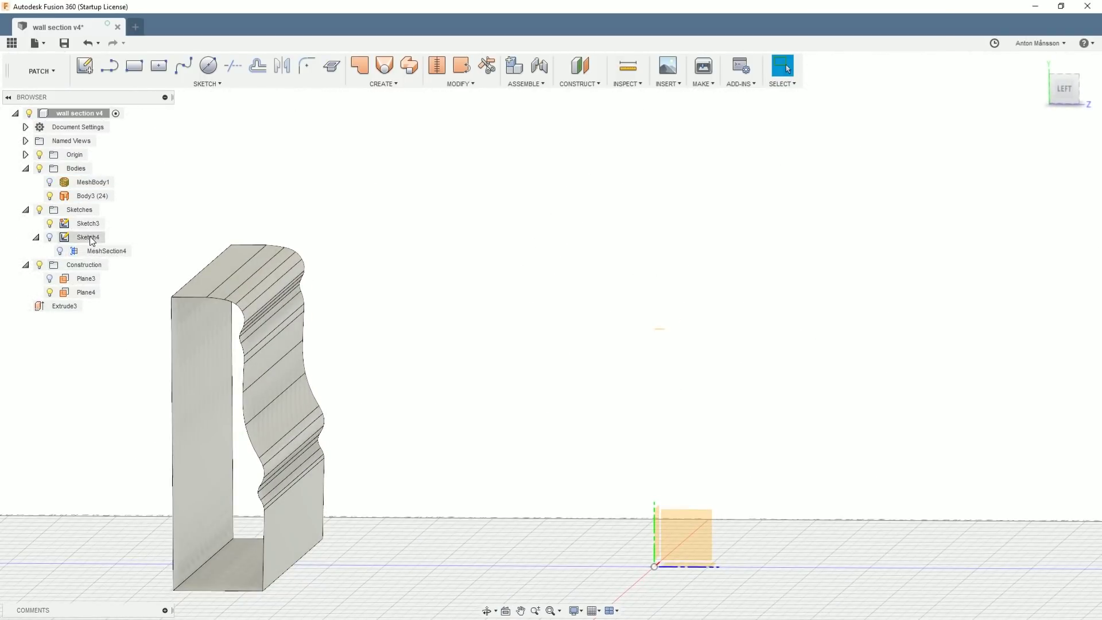
{"action": "scroll", "coordinate": [265, 277], "scroll_direction": "up", "scroll_amount": 5}
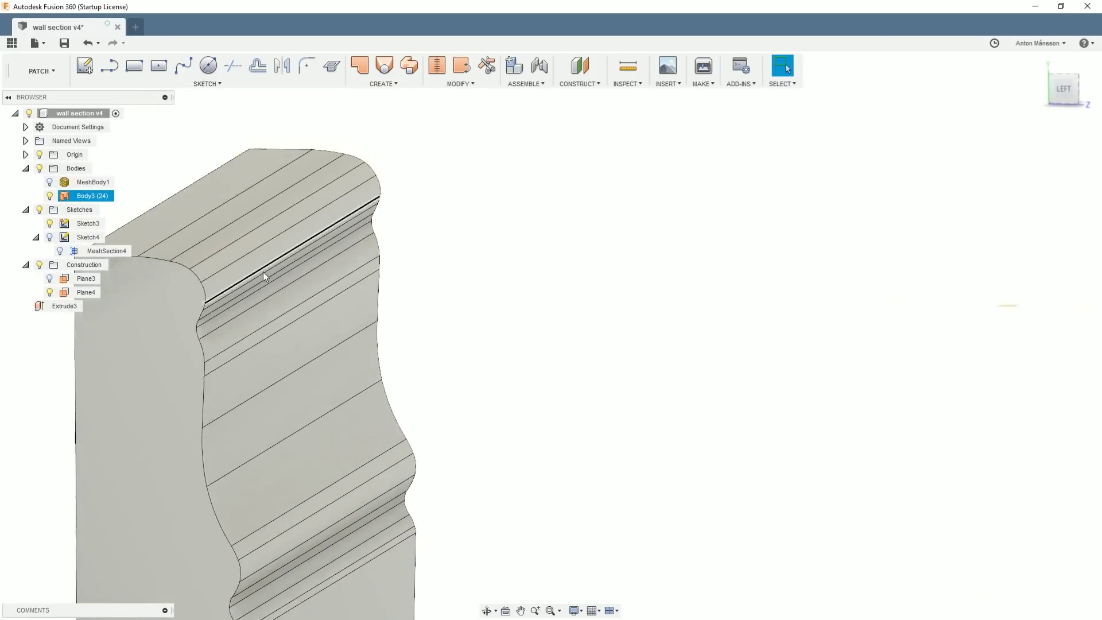
{"action": "scroll", "coordinate": [265, 274], "scroll_direction": "down", "scroll_amount": 6}
{"action": "middle_click_drag", "start_coordinate": [286, 350], "coordinate": [356, 264], "text": "shift"}
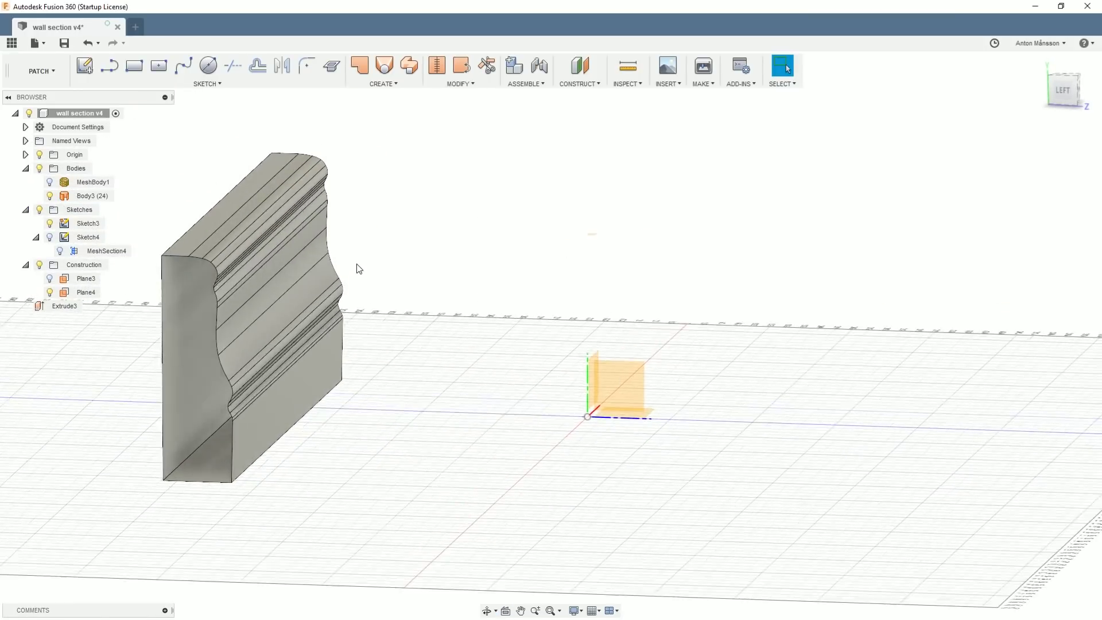
{"action": "scroll", "coordinate": [358, 269], "scroll_direction": "up", "scroll_amount": 1}
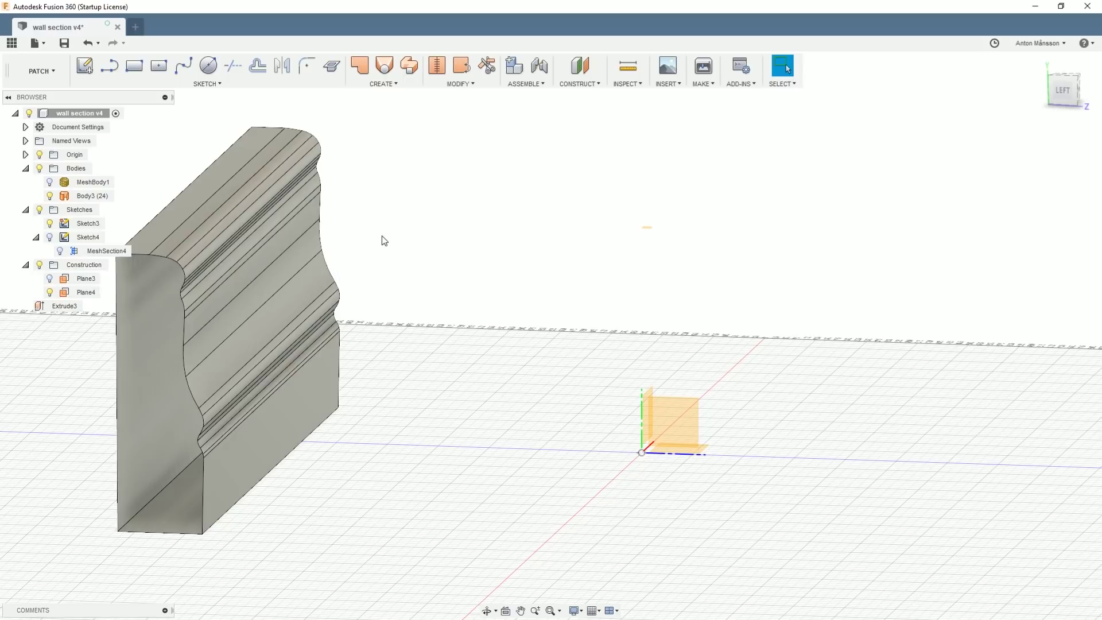
{"action": "scroll", "coordinate": [384, 241], "scroll_direction": "down", "scroll_amount": 2}
Step: Show the scanned mesh again and create a mesh section of MeshBody1 on Plane4, cutting horizontally through the walls and baseboard
{"action": "left_click", "coordinate": [50, 183]}
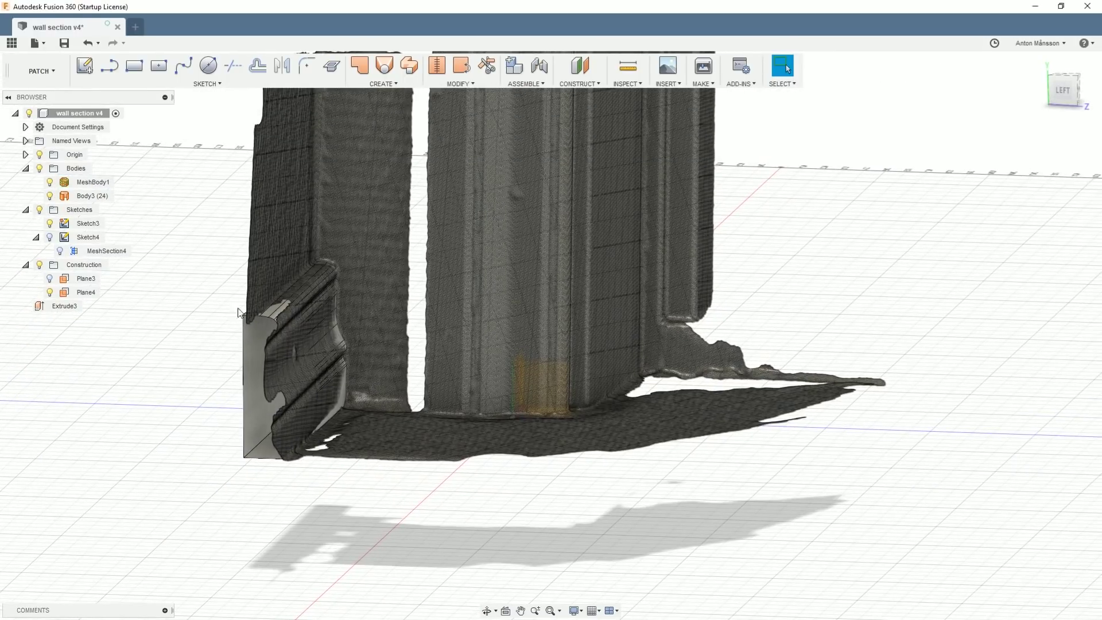
{"action": "scroll", "coordinate": [240, 313], "scroll_direction": "up", "scroll_amount": 1}
{"action": "left_click", "coordinate": [208, 84]}
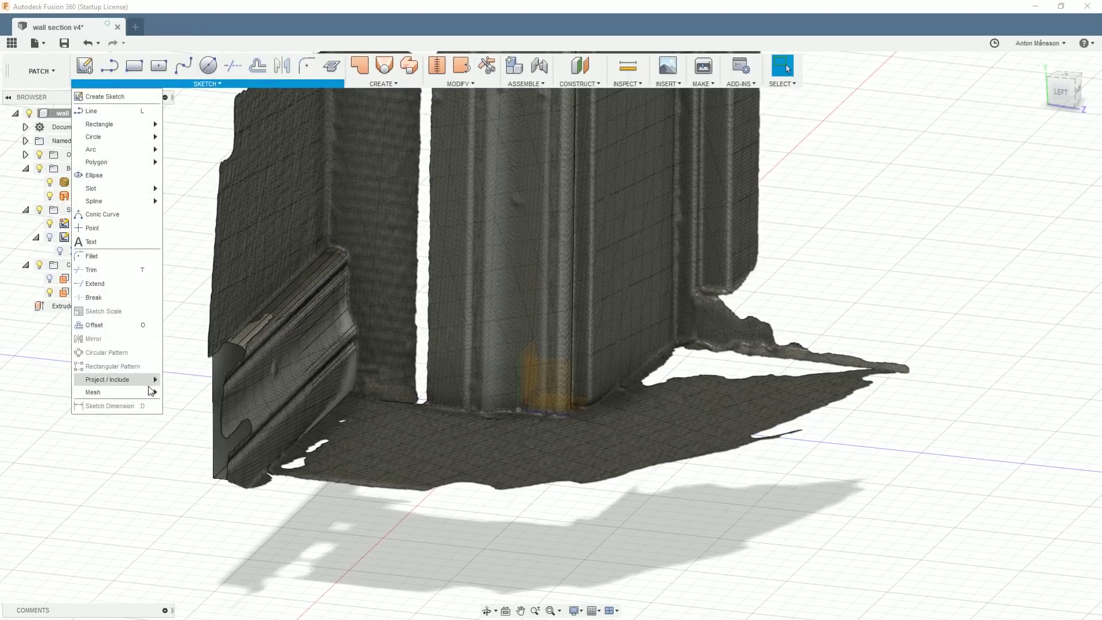
{"action": "mouse_move", "coordinate": [143, 395]}
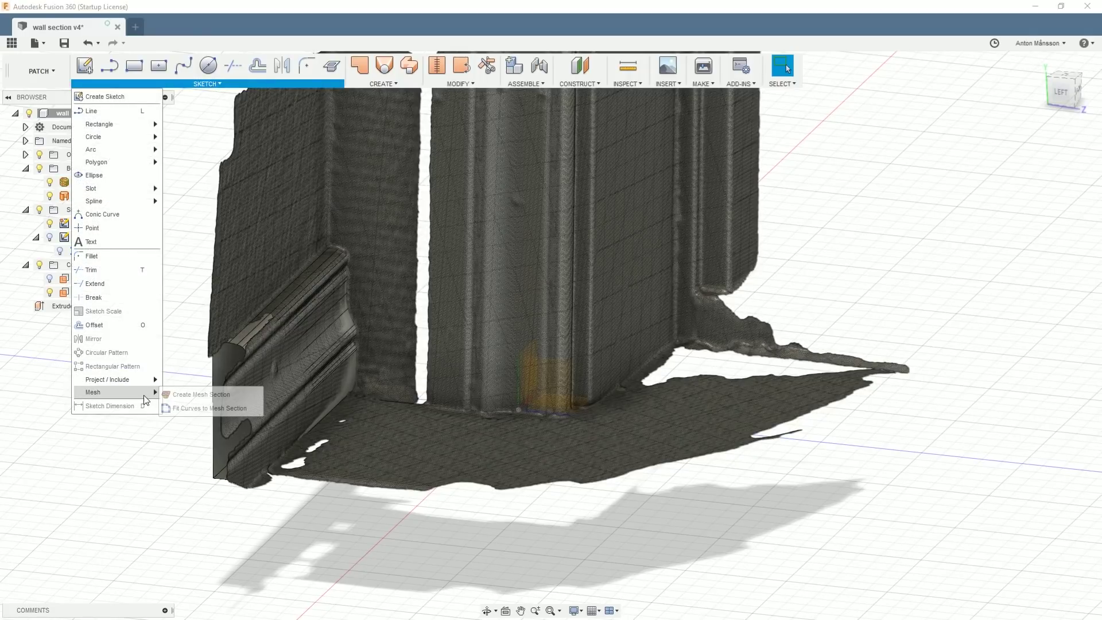
{"action": "left_click", "coordinate": [189, 396]}
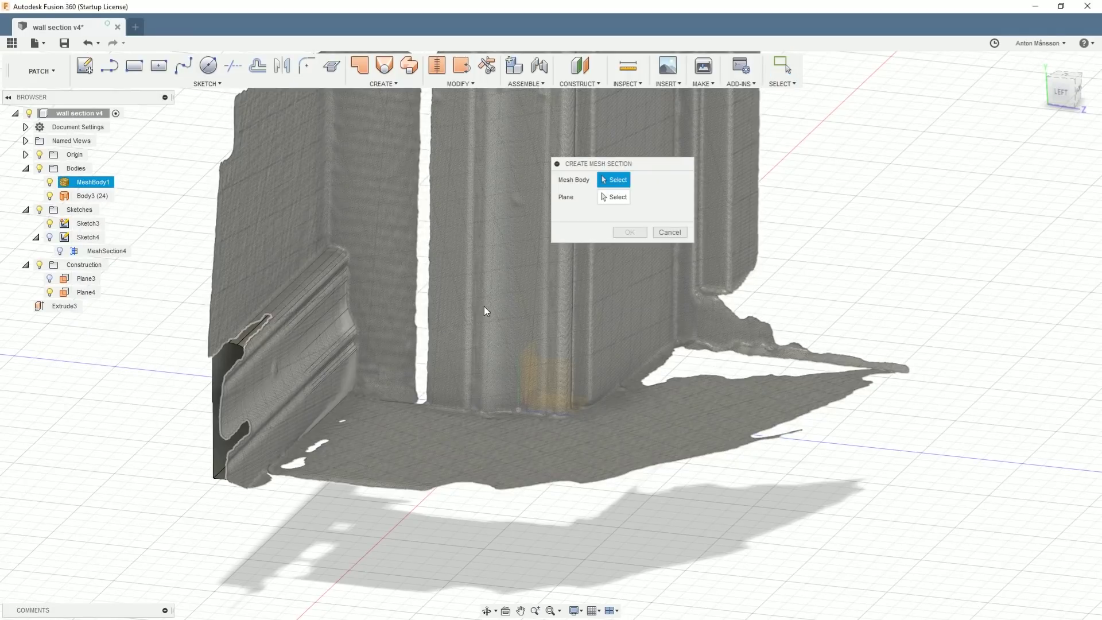
{"action": "left_click", "coordinate": [483, 306]}
{"action": "left_click", "coordinate": [607, 196]}
{"action": "middle_click_drag", "start_coordinate": [455, 335], "coordinate": [418, 389]}
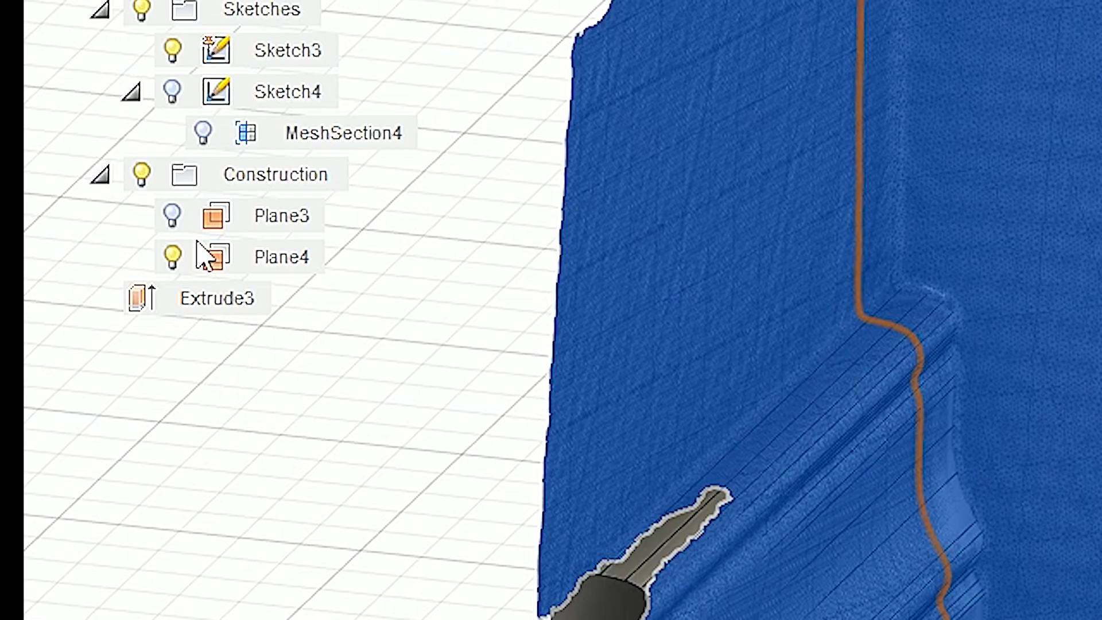
{"action": "left_click", "coordinate": [275, 260]}
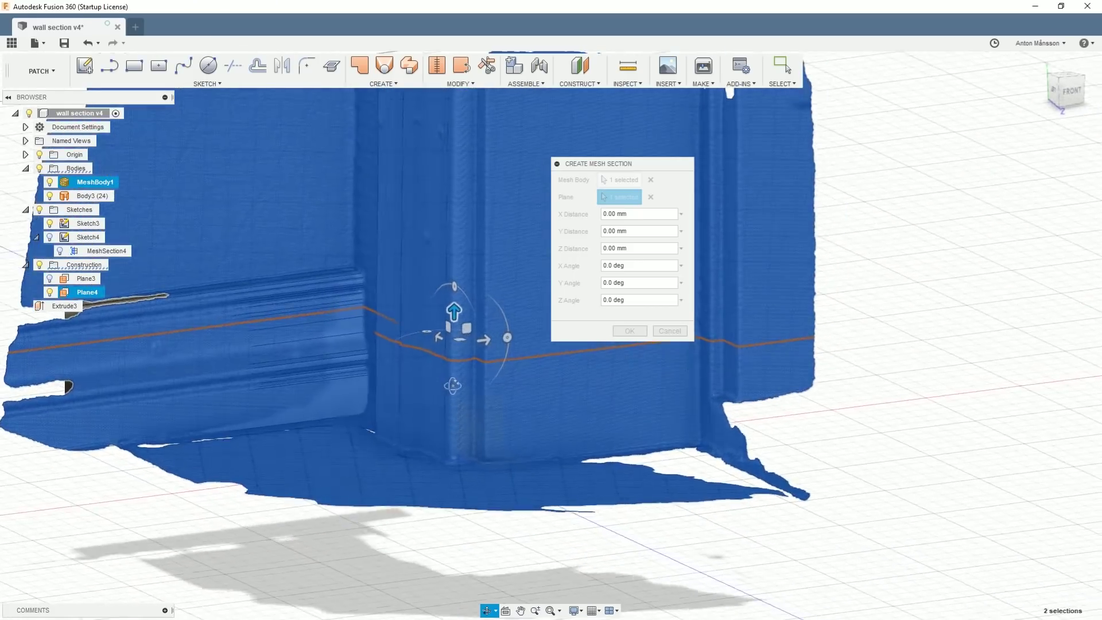
{"action": "scroll", "coordinate": [482, 356], "scroll_direction": "up", "scroll_amount": 2}
{"action": "middle_click_drag", "start_coordinate": [482, 355], "coordinate": [459, 420], "text": "shift"}
{"action": "scroll", "coordinate": [484, 374], "scroll_direction": "up", "scroll_amount": 5}
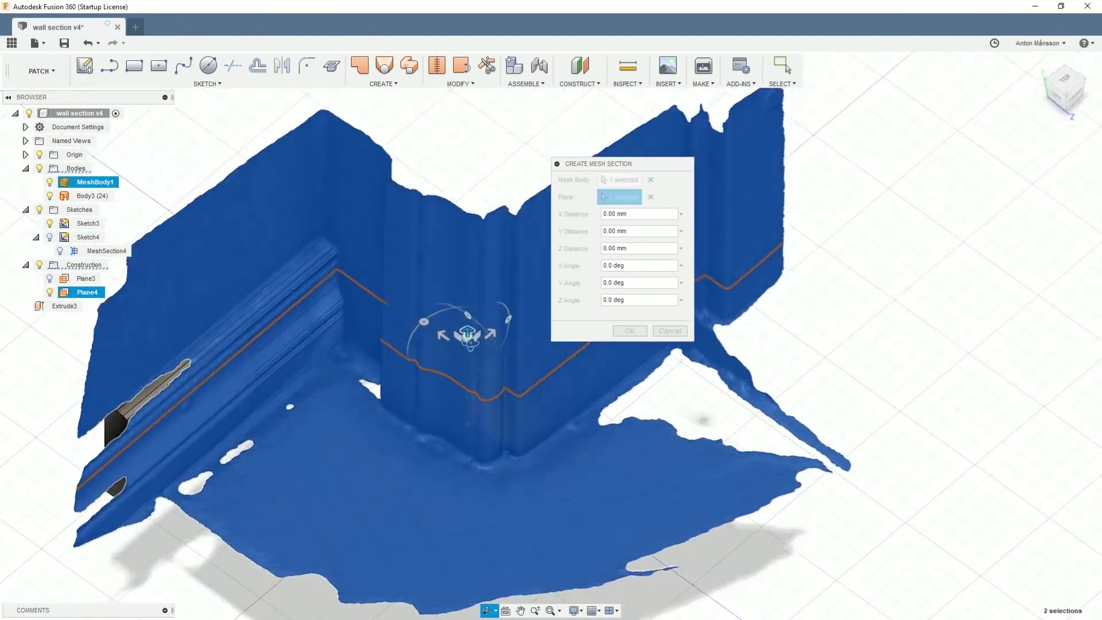
{"action": "middle_click_drag", "start_coordinate": [470, 343], "coordinate": [480, 361], "text": "shift"}
{"action": "scroll", "coordinate": [480, 360], "scroll_direction": "down", "scroll_amount": 2}
{"action": "scroll", "coordinate": [480, 360], "scroll_direction": "up", "scroll_amount": 3}
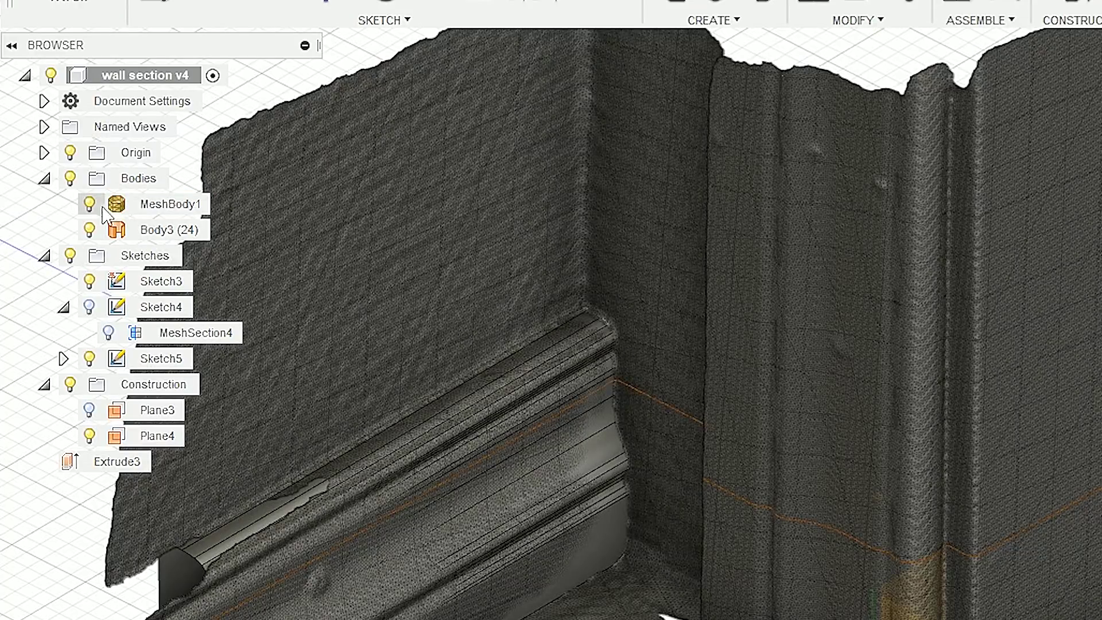
Step: Hide MeshBody1 and the extruded baseboard body so only the sketches remain in view
{"action": "left_click", "coordinate": [51, 183]}
{"action": "left_click", "coordinate": [89, 204]}
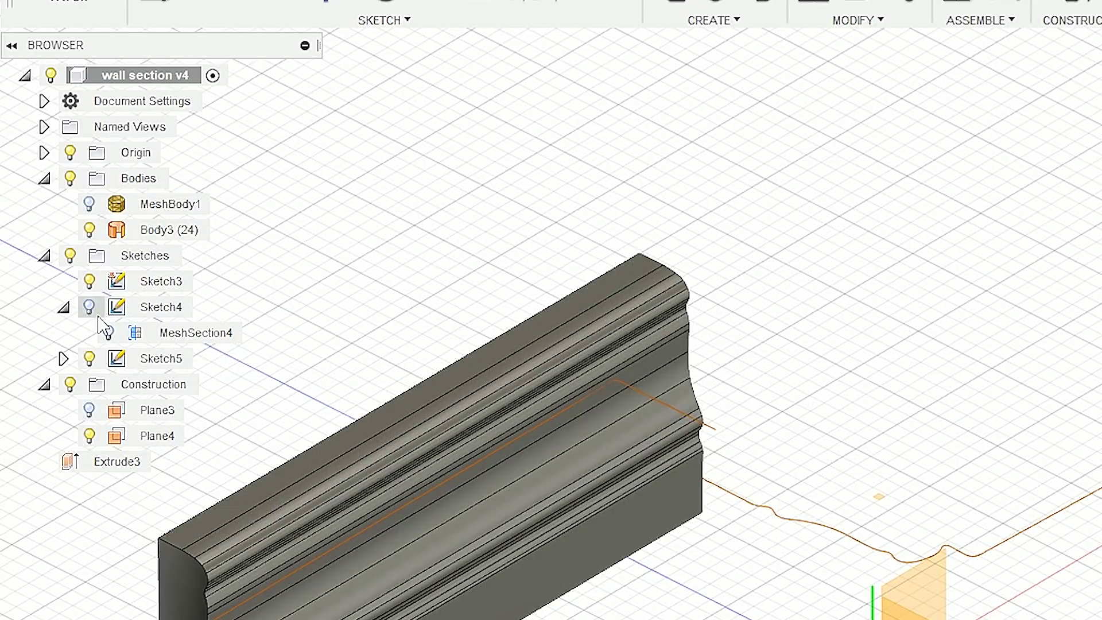
{"action": "left_click", "coordinate": [90, 230]}
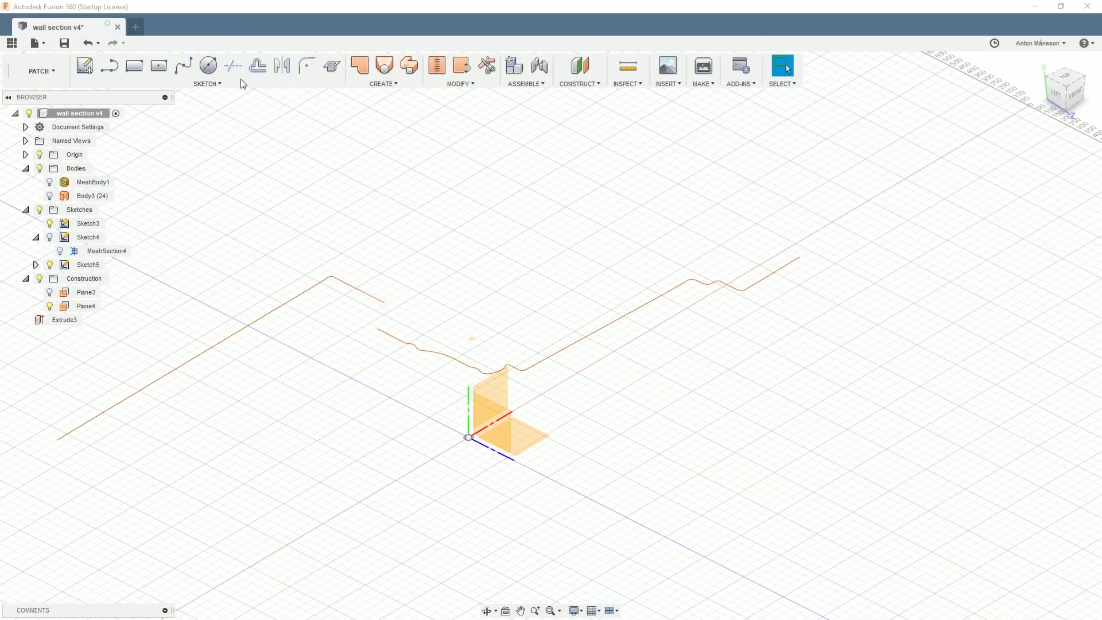
Step: Start fitting curves to the longer piece of the new mesh section, with a line from its far end and an arc around the first bend
{"action": "left_click", "coordinate": [207, 84]}
{"action": "mouse_move", "coordinate": [133, 393]}
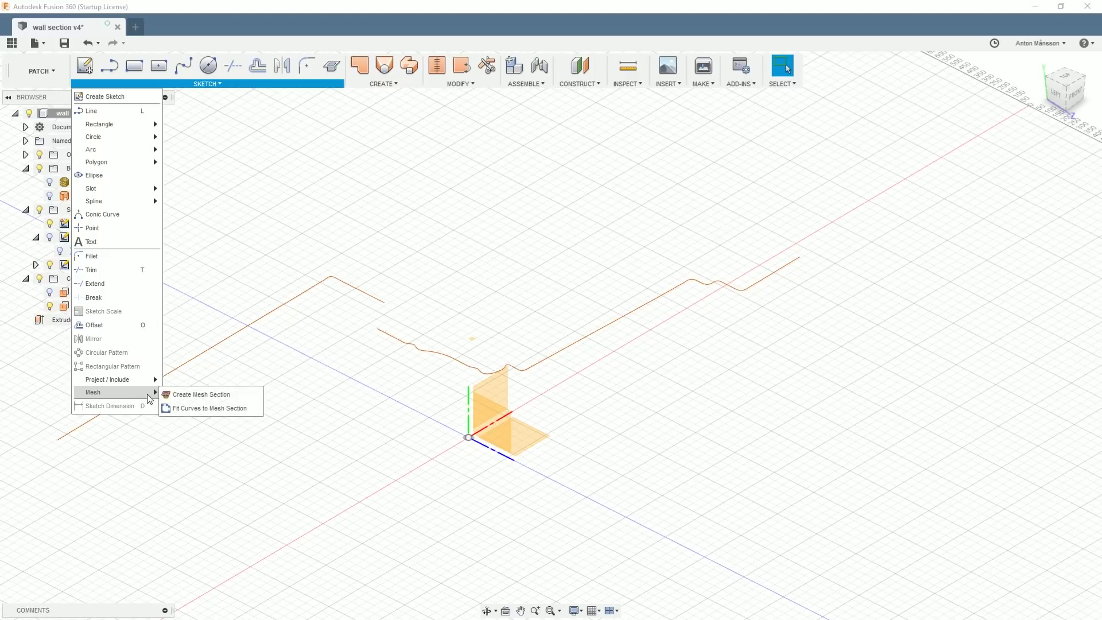
{"action": "left_click", "coordinate": [205, 408]}
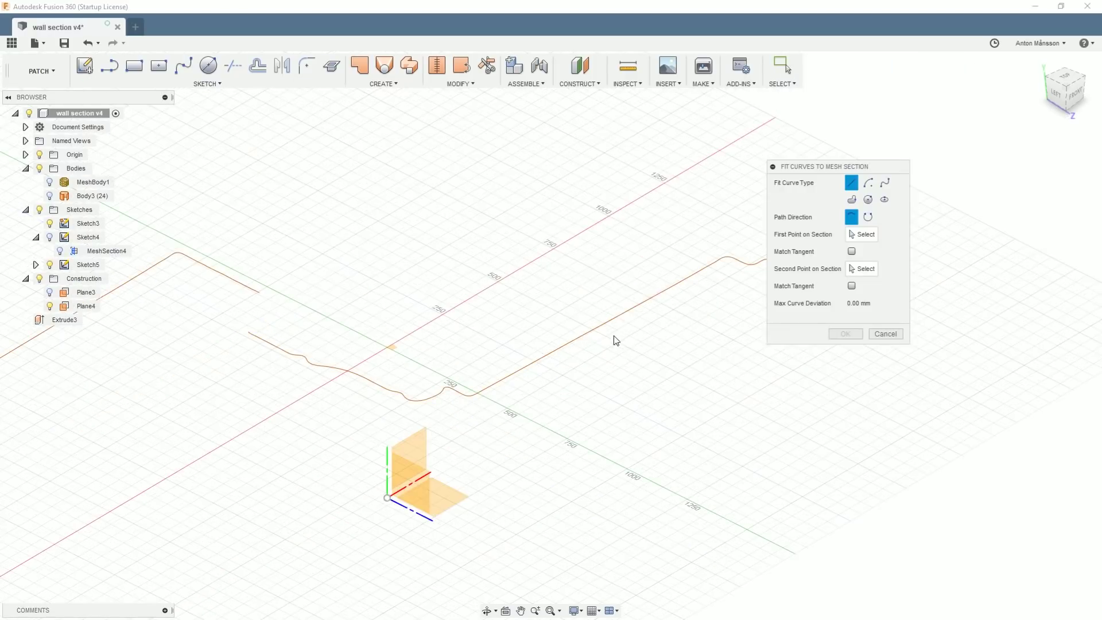
{"action": "middle_click_drag", "start_coordinate": [616, 318], "coordinate": [564, 346]}
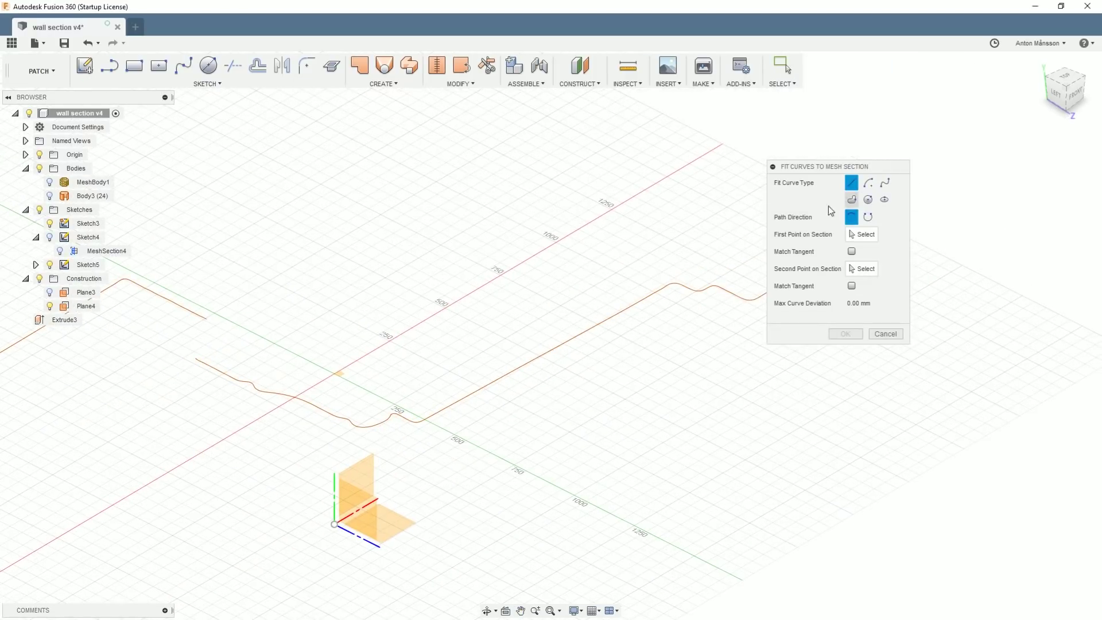
{"action": "scroll", "coordinate": [696, 295], "scroll_direction": "up", "scroll_amount": 3}
{"action": "scroll", "coordinate": [725, 299], "scroll_direction": "down", "scroll_amount": 4}
{"action": "middle_click_drag", "start_coordinate": [652, 327], "coordinate": [528, 336]}
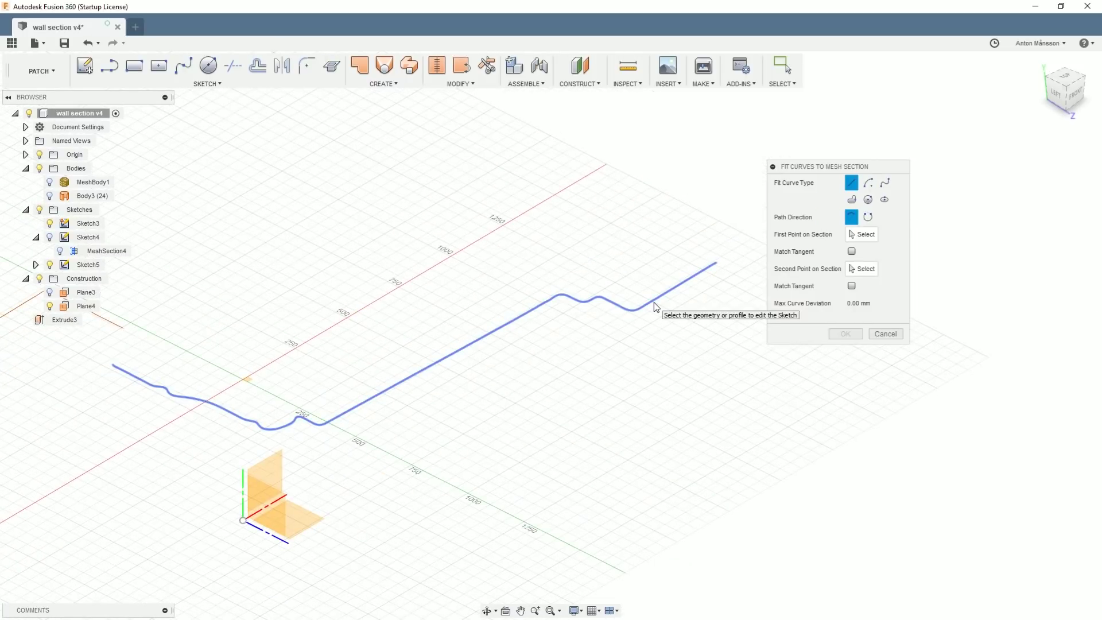
{"action": "left_click", "coordinate": [711, 268]}
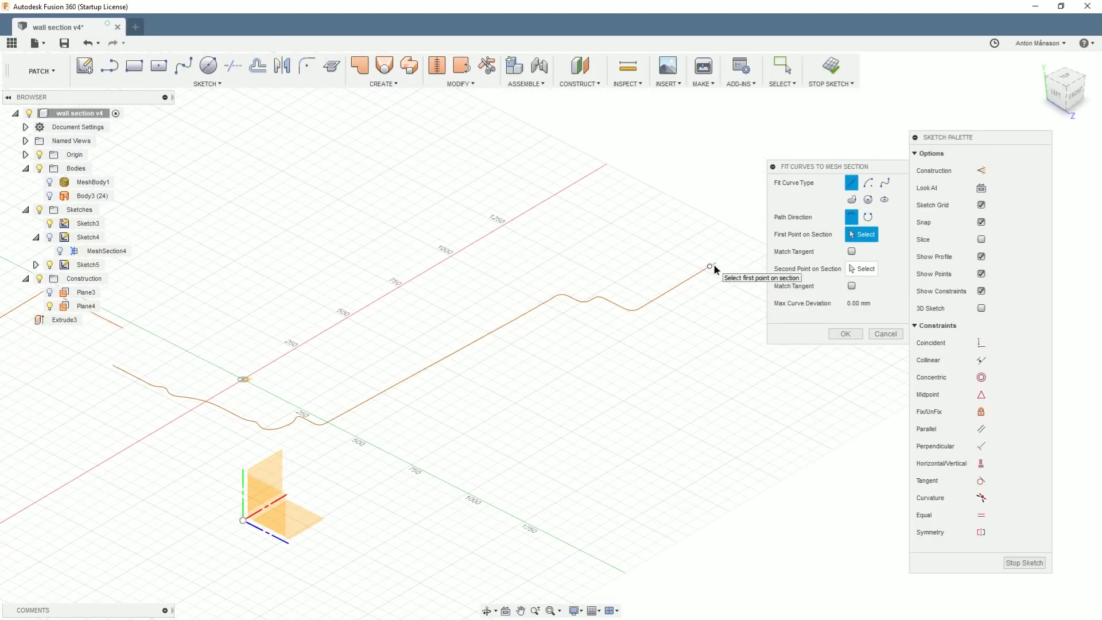
{"action": "scroll", "coordinate": [645, 314], "scroll_direction": "up", "scroll_amount": 5}
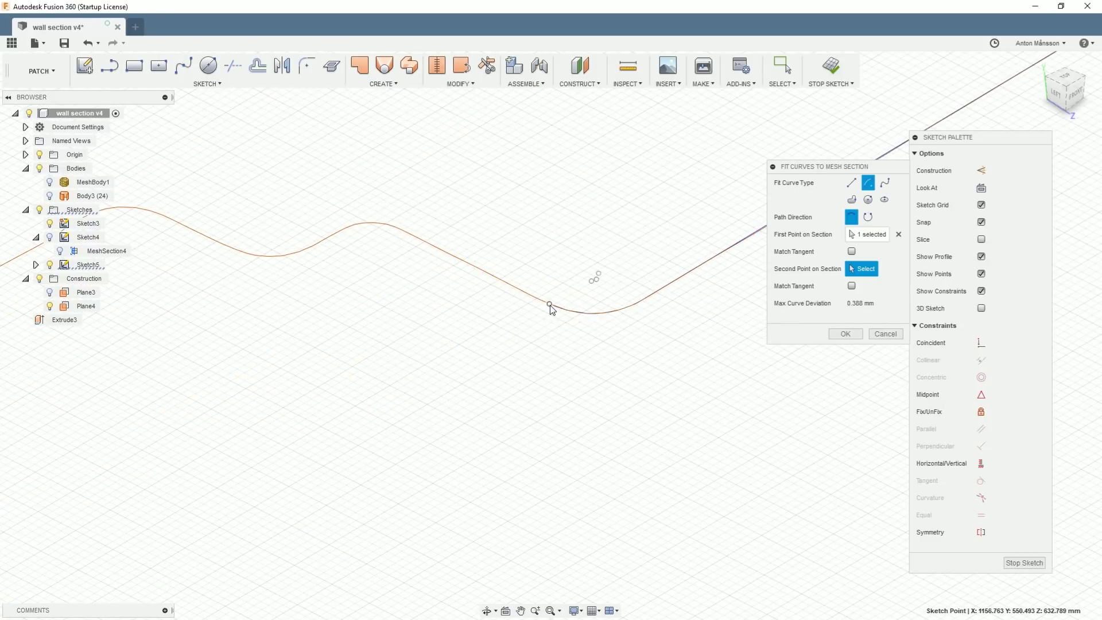
{"action": "scroll", "coordinate": [554, 310], "scroll_direction": "down", "scroll_amount": 2}
Step: Fit straight lines through the wavy moulding and along the long straight wall run of the section
{"action": "left_click", "coordinate": [851, 183]}
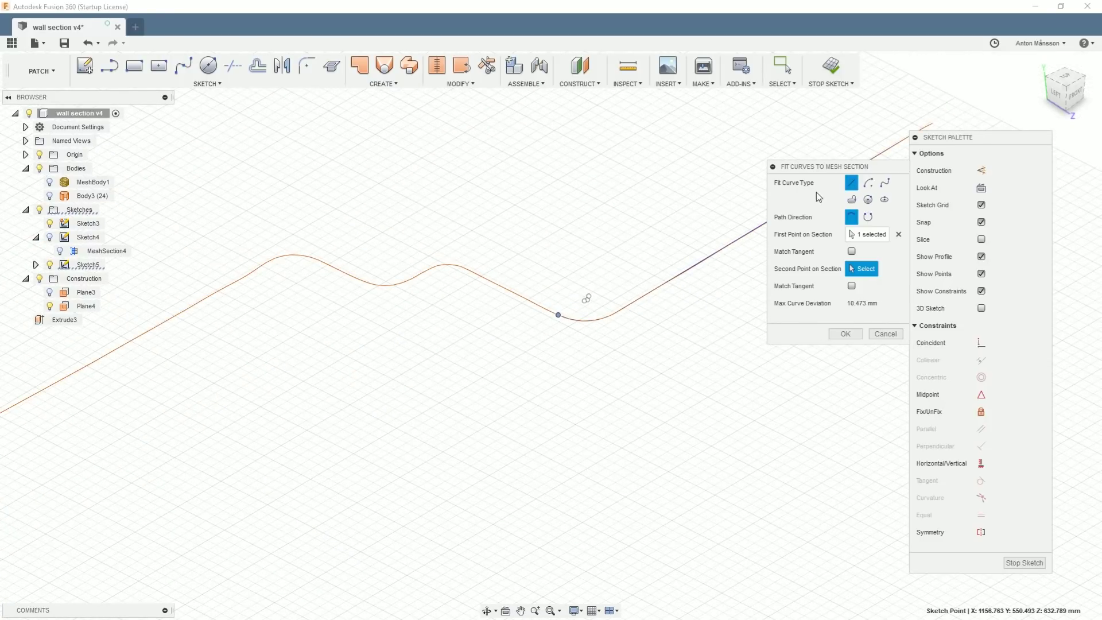
{"action": "left_click", "coordinate": [470, 270]}
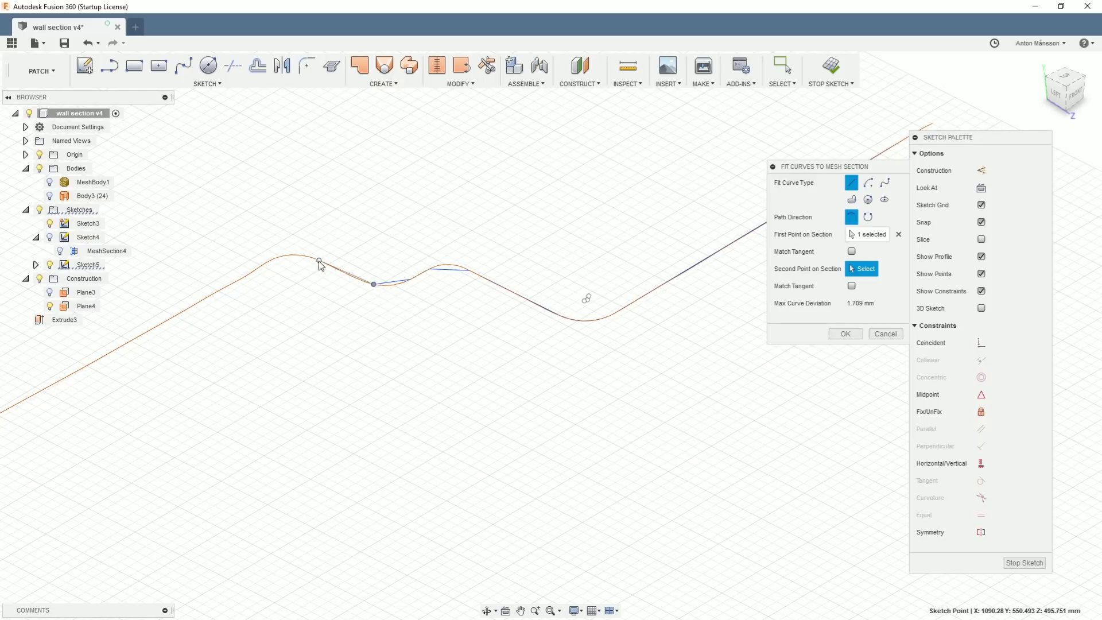
{"action": "scroll", "coordinate": [609, 274], "scroll_direction": "down", "scroll_amount": 5}
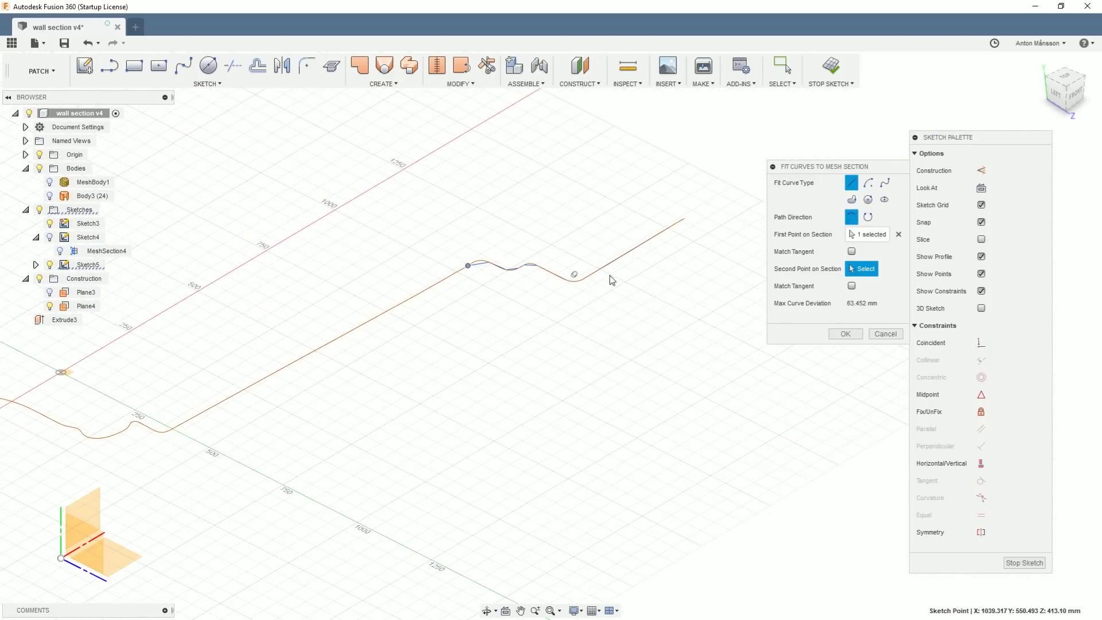
{"action": "left_click", "coordinate": [177, 429]}
{"action": "scroll", "coordinate": [467, 418], "scroll_direction": "up", "scroll_amount": 2}
{"action": "scroll", "coordinate": [603, 410], "scroll_direction": "down", "scroll_amount": 4}
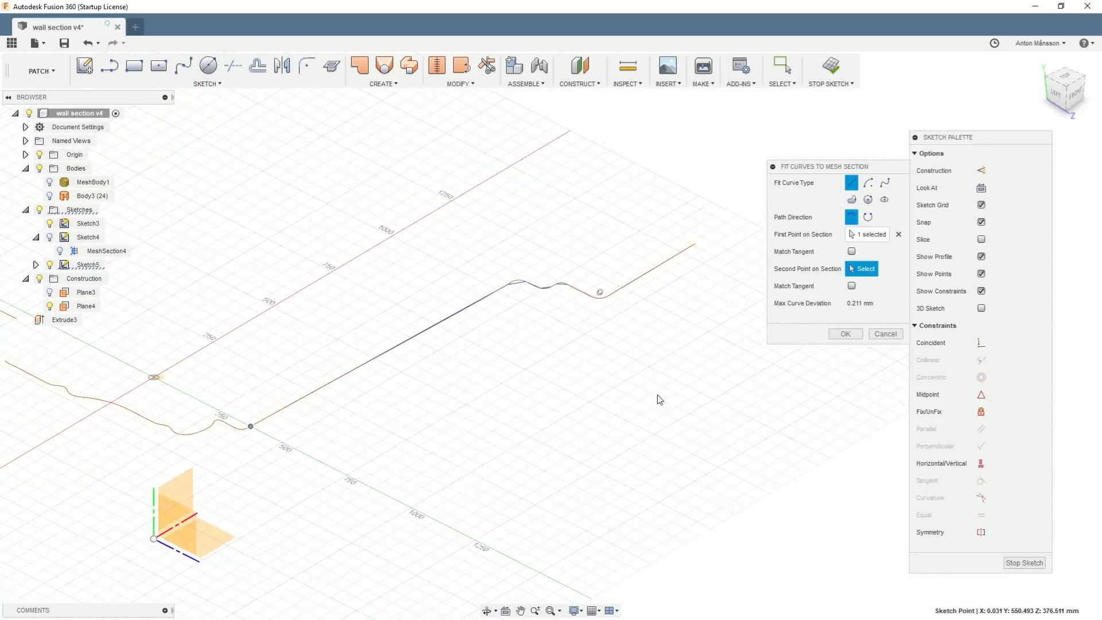
Step: Fit splines around the bend past the long wall and the following crest, with a straight line between them
{"action": "scroll", "coordinate": [253, 415], "scroll_direction": "up", "scroll_amount": 7}
{"action": "scroll", "coordinate": [609, 432], "scroll_direction": "up", "scroll_amount": 3}
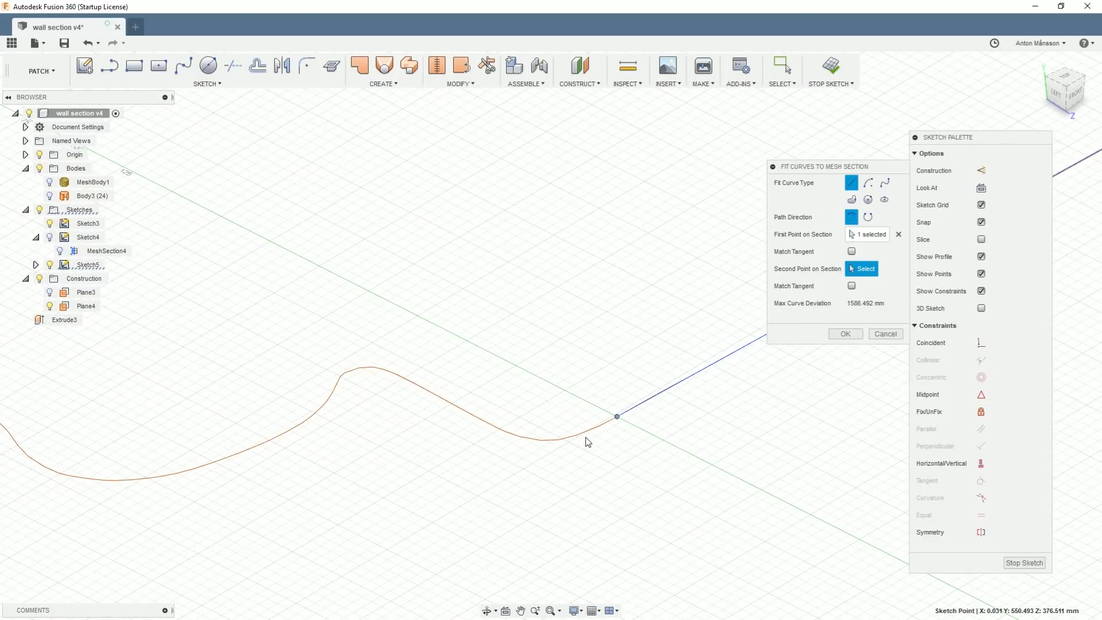
{"action": "left_click", "coordinate": [867, 182]}
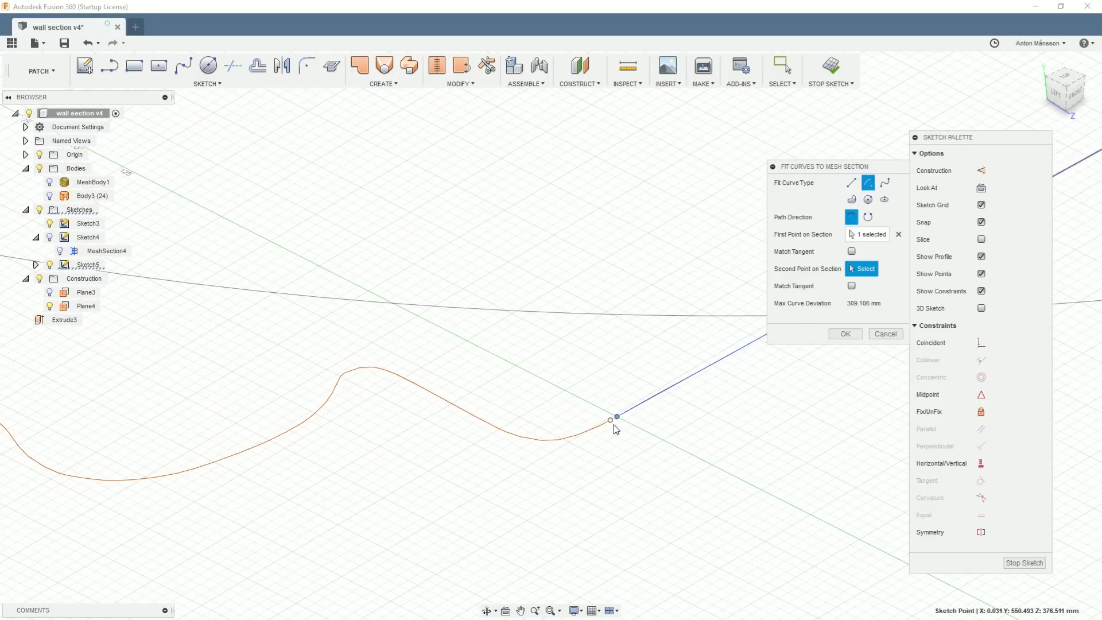
{"action": "left_click", "coordinate": [884, 183]}
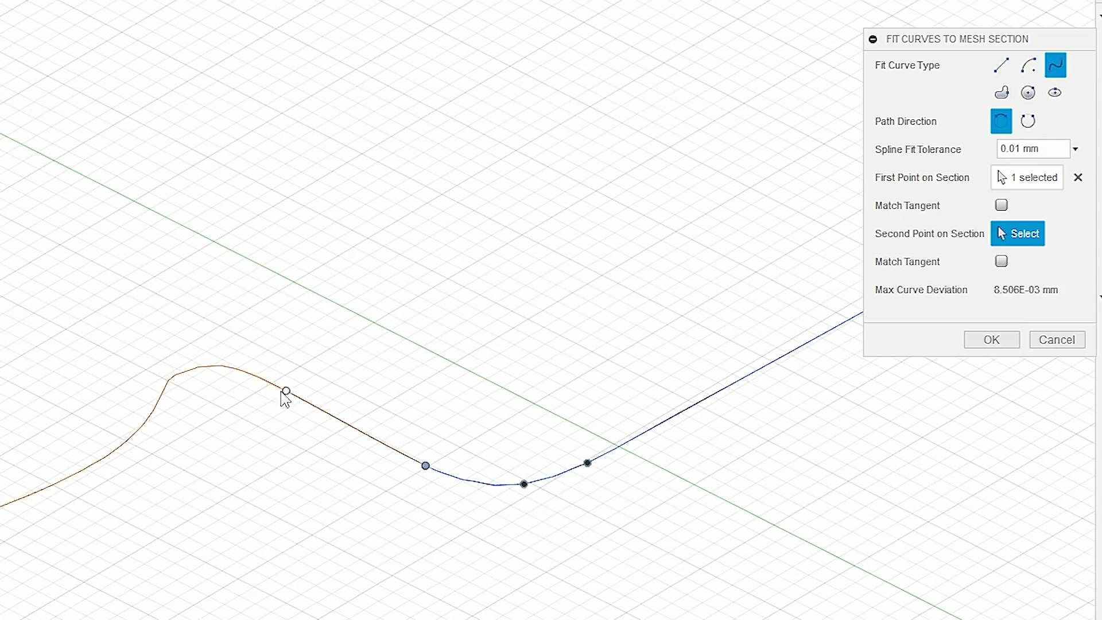
{"action": "left_click", "coordinate": [1000, 65]}
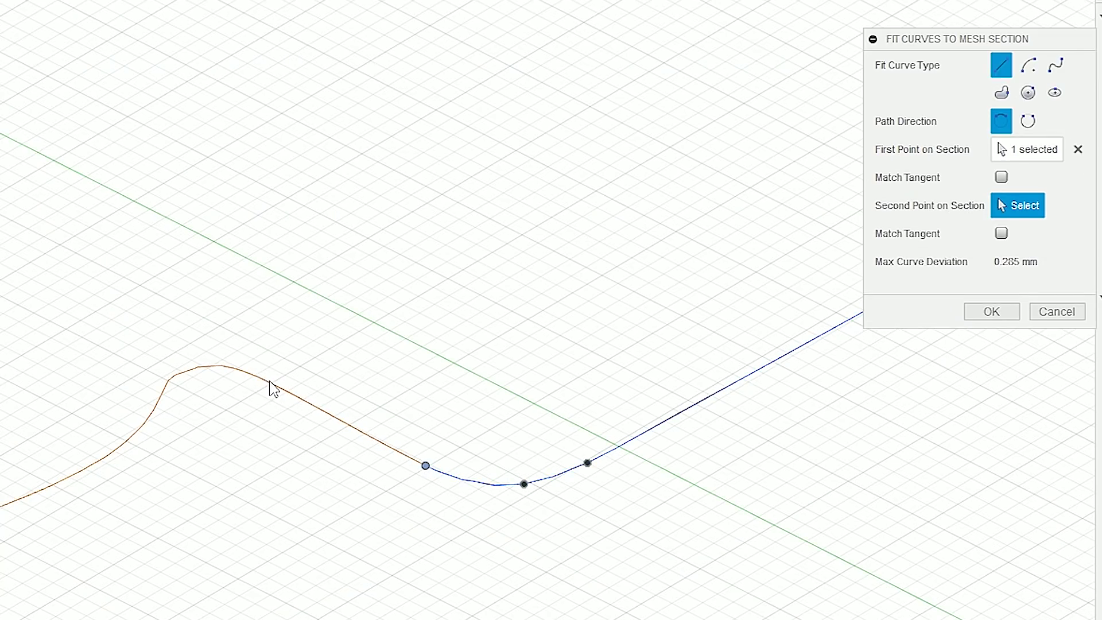
{"action": "left_click", "coordinate": [1055, 65]}
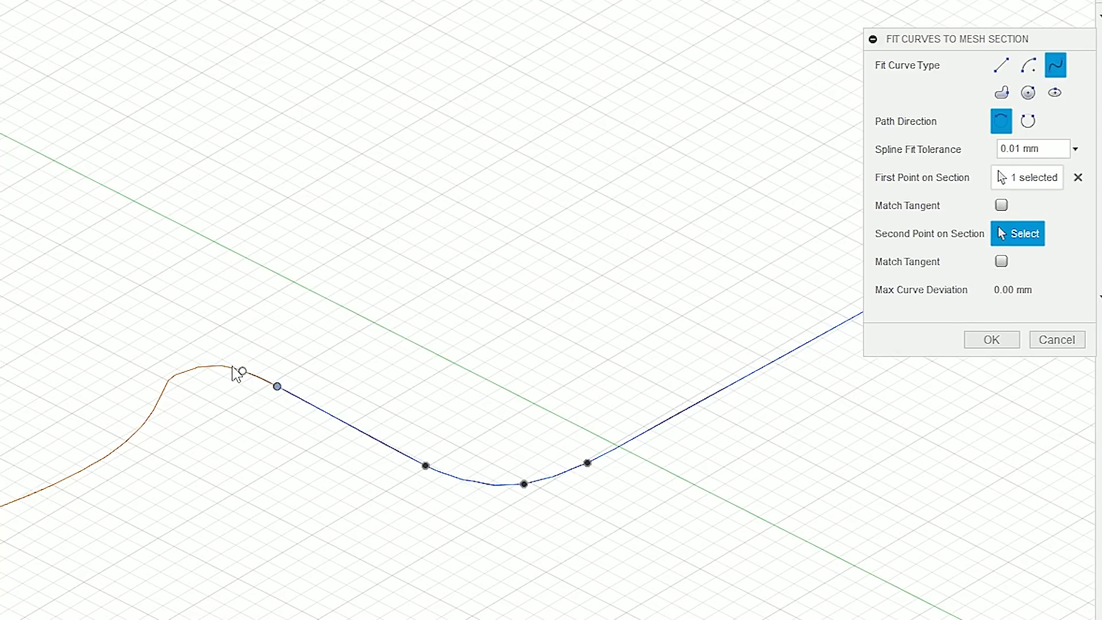
{"action": "left_click", "coordinate": [189, 370]}
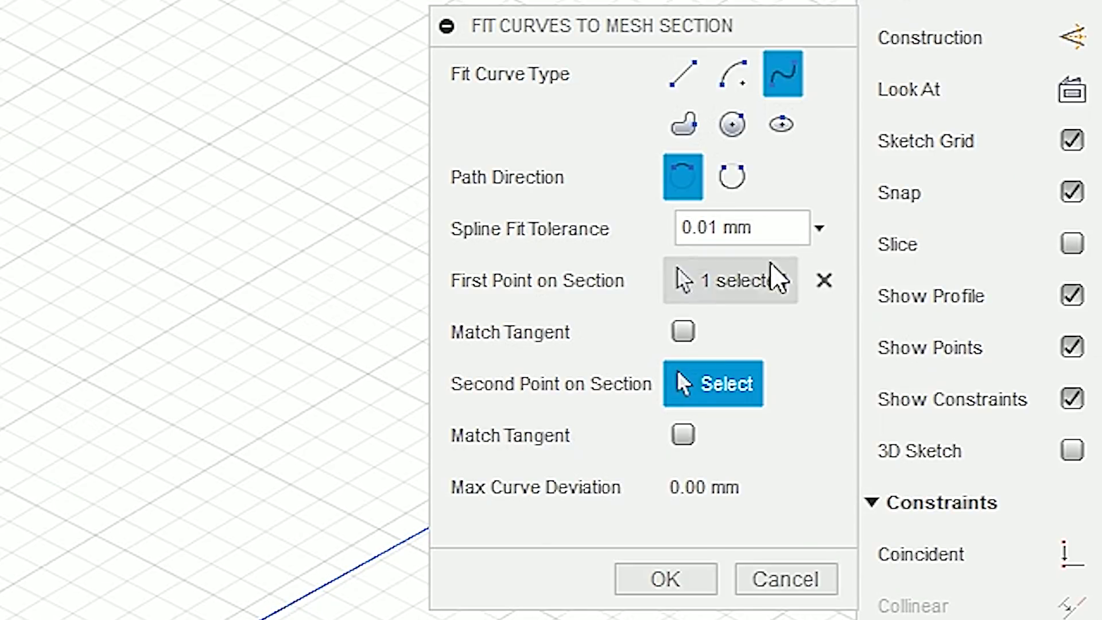
Step: Set the spline fit tolerance to 0.1 mm and fit splines along the wide curve up to the next straight run
{"action": "left_click_drag", "start_coordinate": [1021, 148], "coordinate": [1016, 149]}
{"action": "type", "text": "5"}
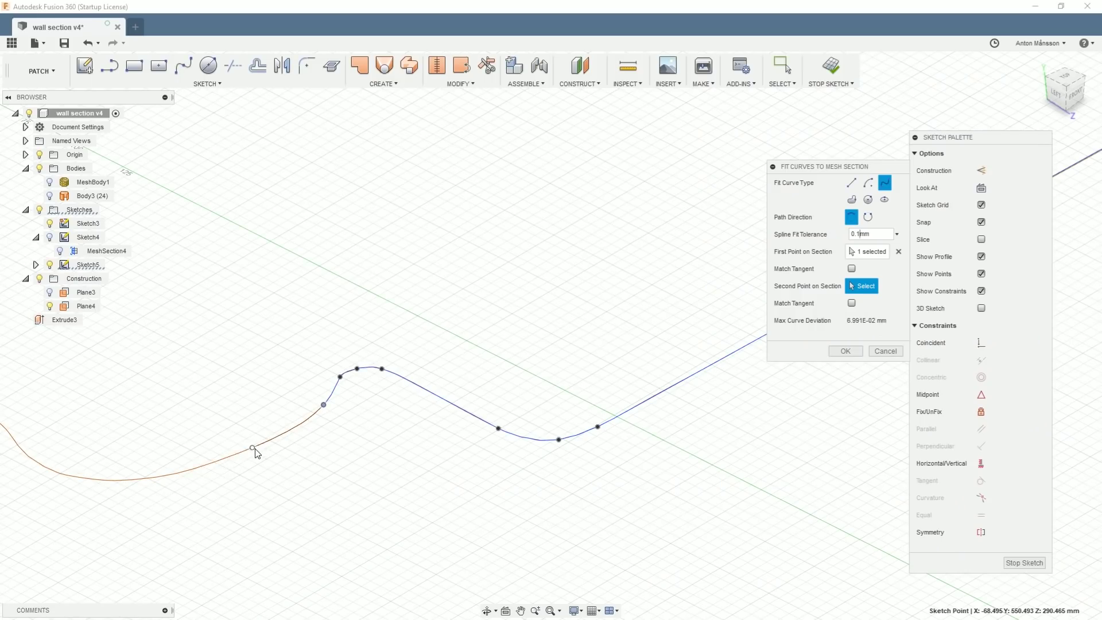
{"action": "left_click", "coordinate": [253, 447]}
{"action": "scroll", "coordinate": [481, 449], "scroll_direction": "down", "scroll_amount": 3}
{"action": "scroll", "coordinate": [326, 450], "scroll_direction": "up", "scroll_amount": 2}
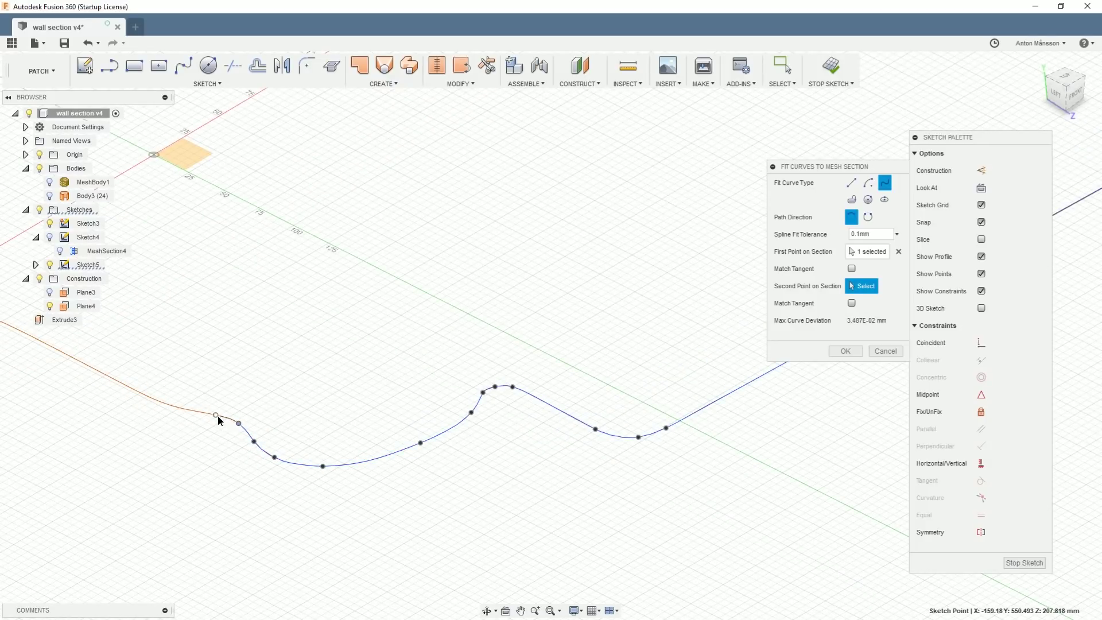
{"action": "scroll", "coordinate": [516, 482], "scroll_direction": "down", "scroll_amount": 3}
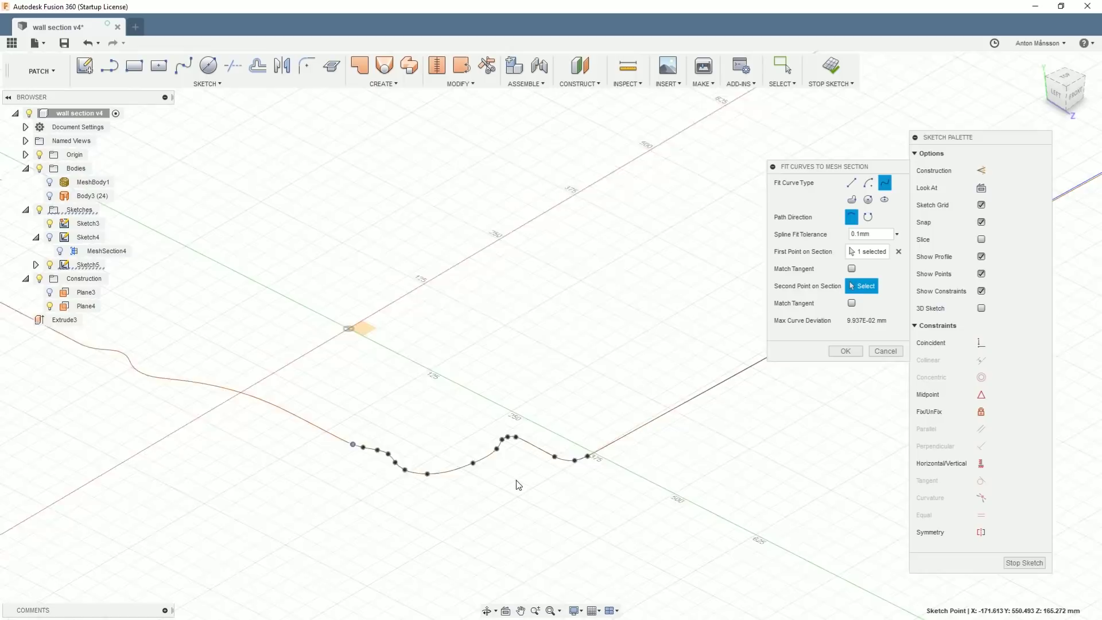
Step: Fit a line along the short straight run after the splines and an arc over the shallow curve beyond it
{"action": "left_click", "coordinate": [855, 186]}
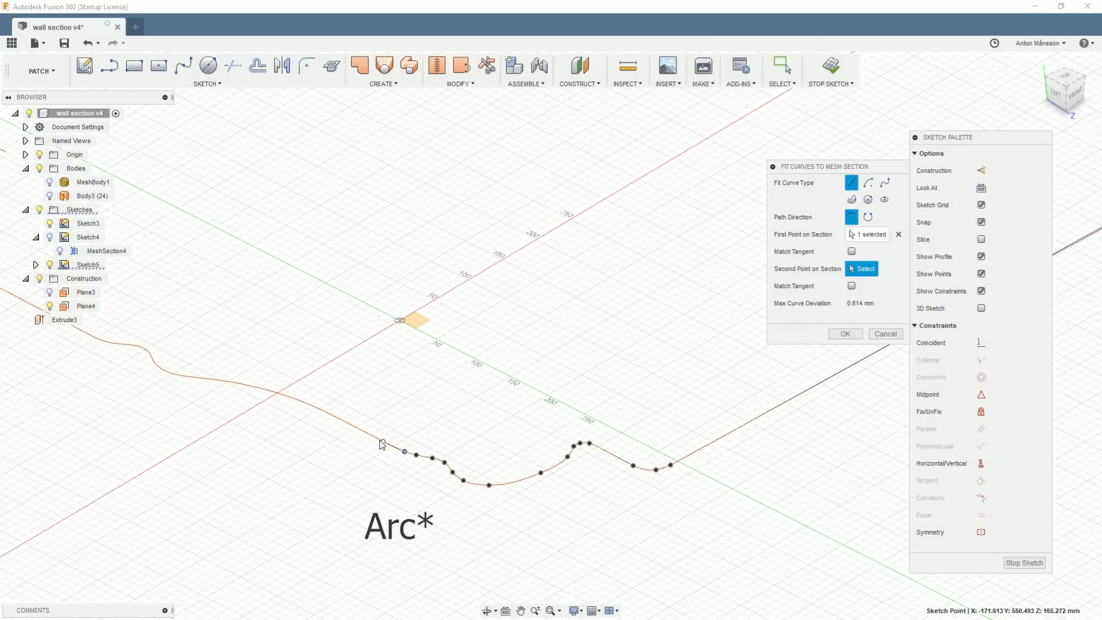
{"action": "left_click", "coordinate": [328, 414]}
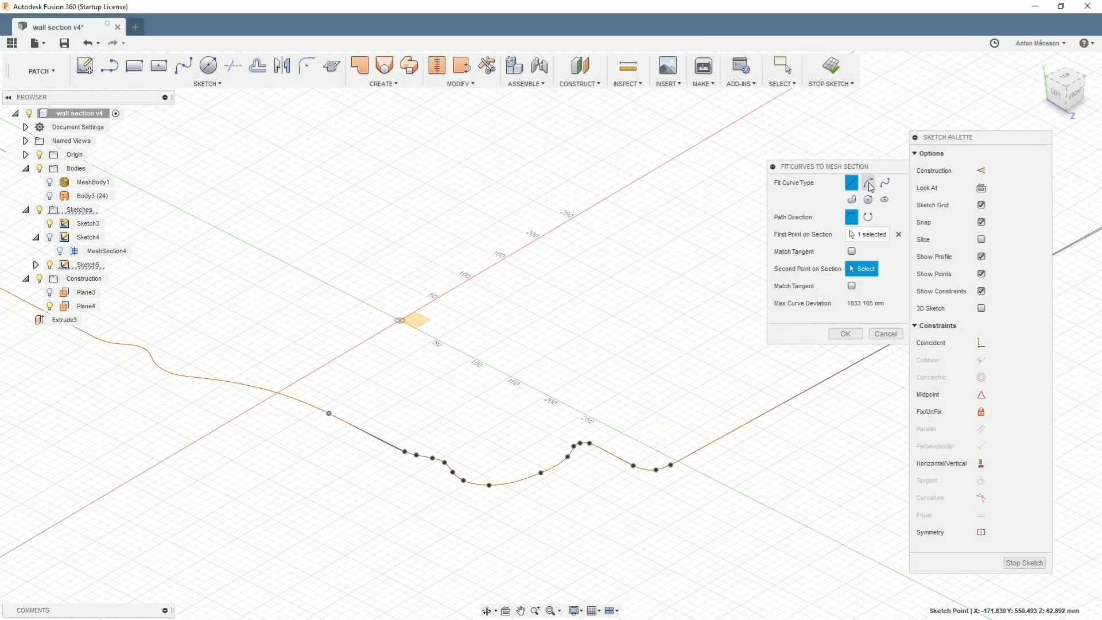
{"action": "mouse_move", "coordinate": [310, 367]}
{"action": "middle_mouse_down"}
{"action": "mouse_move", "coordinate": [385, 412]}
{"action": "mouse_move", "coordinate": [462, 433]}
{"action": "mouse_move", "coordinate": [472, 422]}
{"action": "middle_mouse_up"}
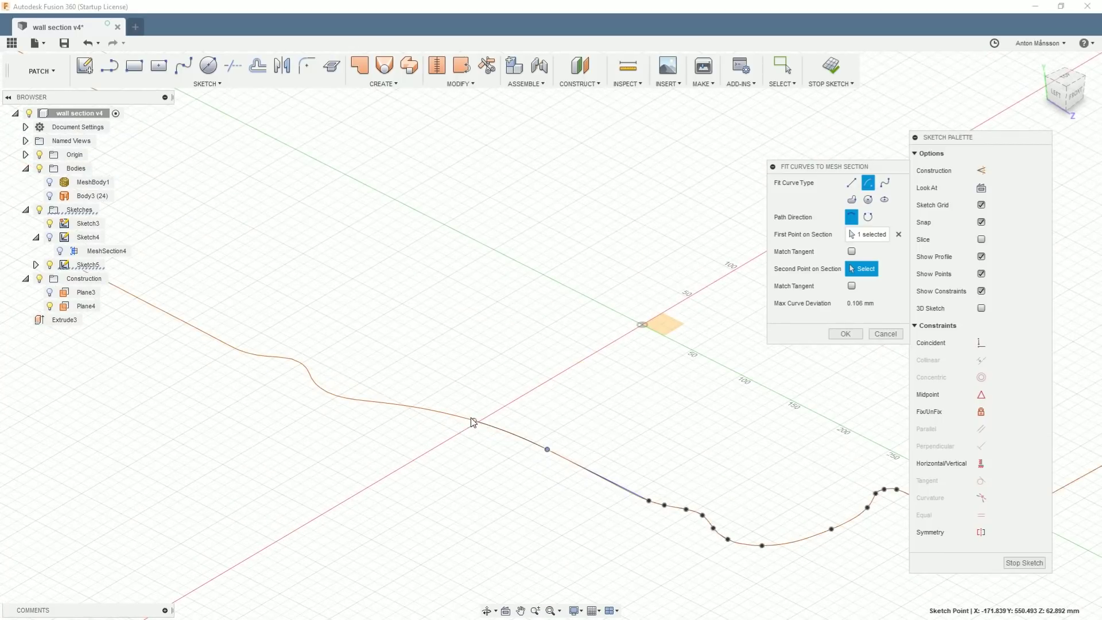
{"action": "left_click", "coordinate": [473, 421]}
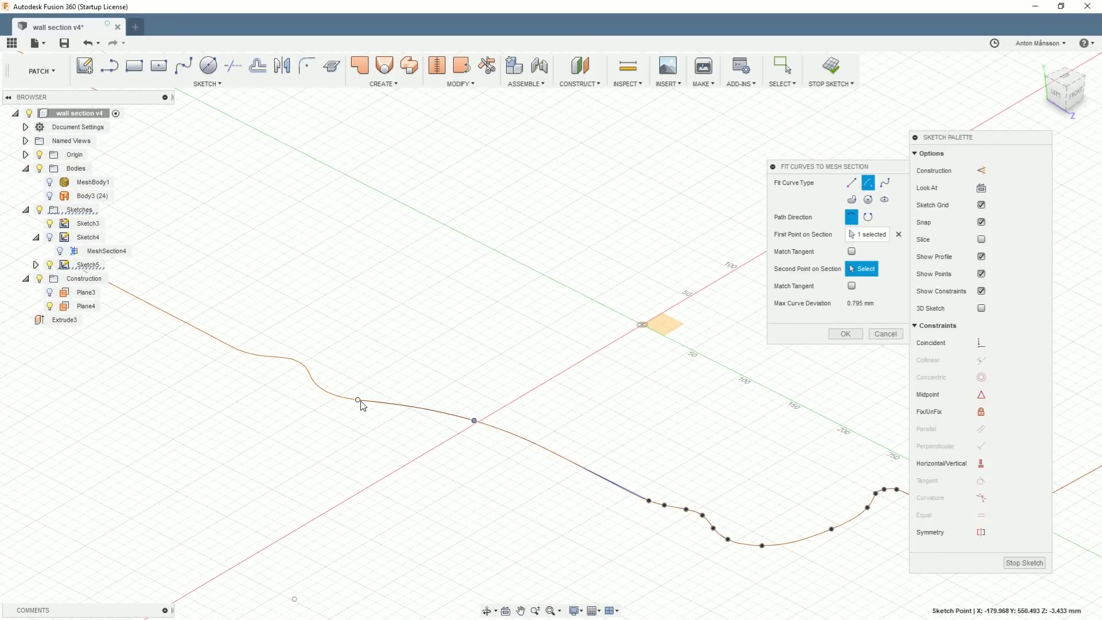
Step: Fit arcs through the S-bend beyond the shallow curve, and a straight line along the run up to the gap
{"action": "left_click", "coordinate": [354, 400]}
{"action": "left_click", "coordinate": [301, 361]}
{"action": "left_click", "coordinate": [256, 356]}
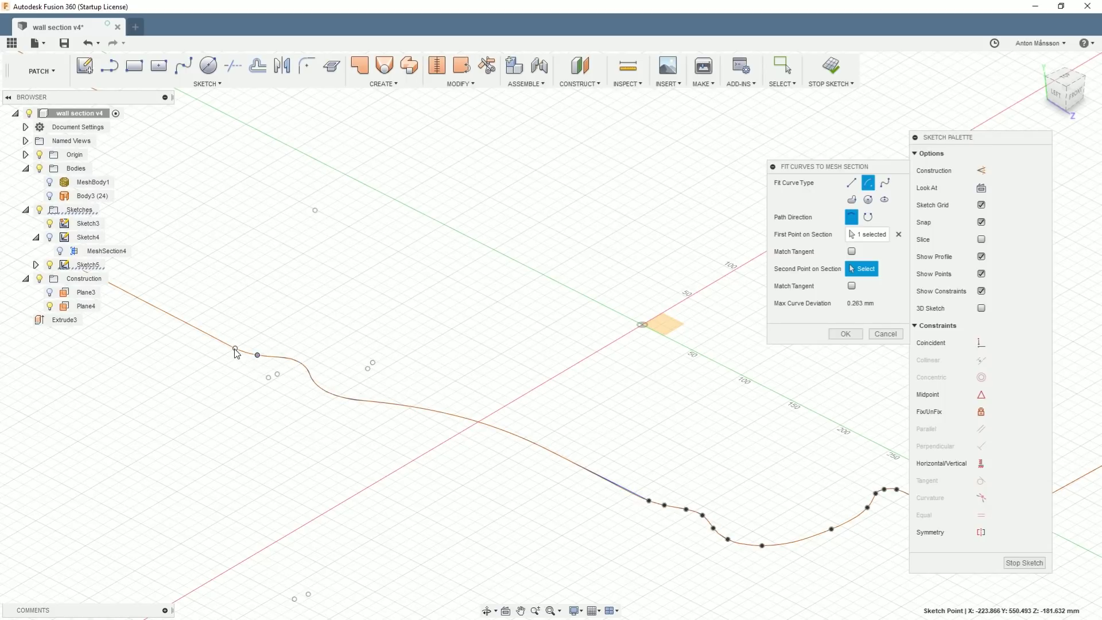
{"action": "left_click", "coordinate": [851, 184]}
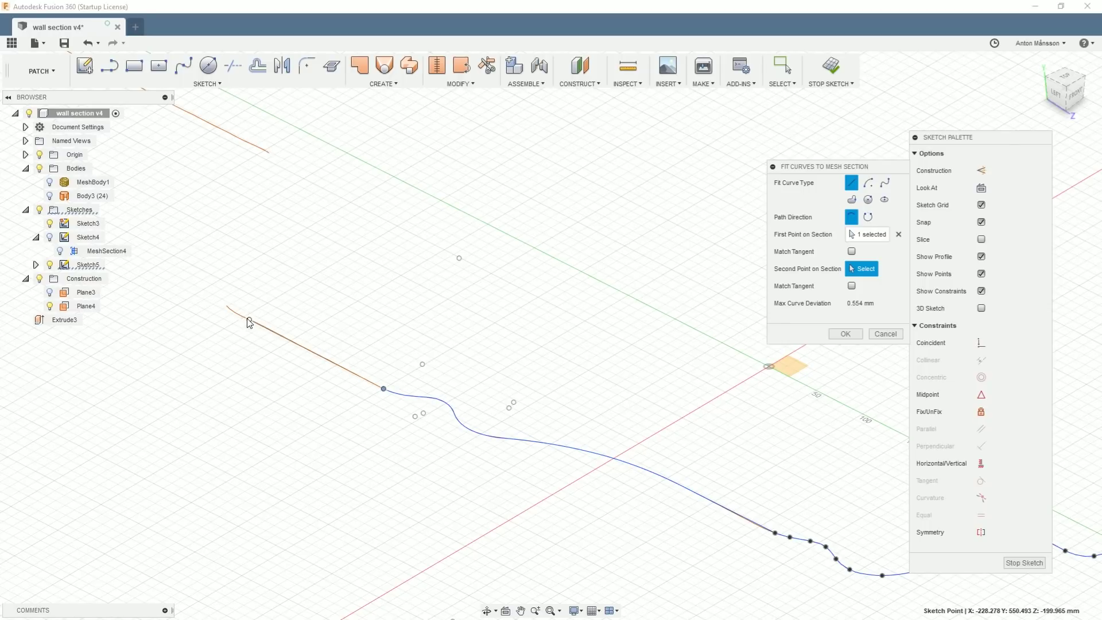
{"action": "left_click", "coordinate": [249, 319]}
Step: Show MeshBody1 and fit straight lines across the gap in the scan and along the wall beyond it, finishing the curve fit
{"action": "scroll", "coordinate": [516, 422], "scroll_direction": "down", "scroll_amount": 5}
{"action": "scroll", "coordinate": [390, 335], "scroll_direction": "up", "scroll_amount": 3}
{"action": "scroll", "coordinate": [451, 367], "scroll_direction": "down", "scroll_amount": 2}
{"action": "mouse_move", "coordinate": [456, 372]}
{"action": "middle_mouse_down", "text": "shift"}
{"action": "mouse_move", "coordinate": [470, 382]}
{"action": "mouse_move", "coordinate": [443, 409]}
{"action": "mouse_move", "coordinate": [394, 386]}
{"action": "mouse_move", "coordinate": [427, 391]}
{"action": "middle_mouse_up", "text": "shift"}
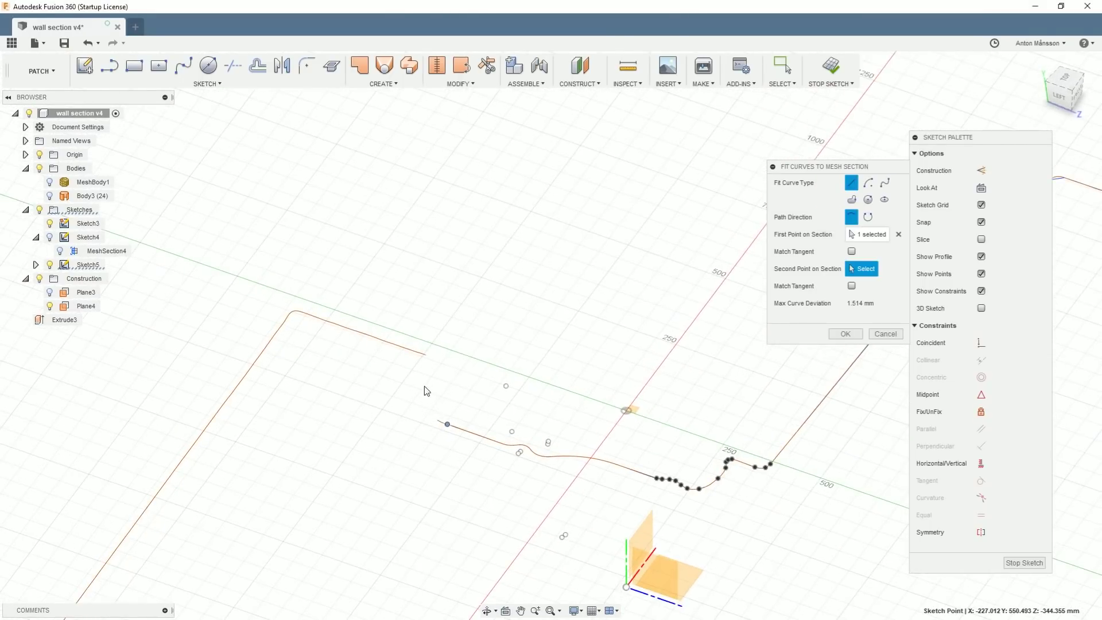
{"action": "scroll", "coordinate": [426, 390], "scroll_direction": "down", "scroll_amount": 3}
{"action": "left_click", "coordinate": [50, 182]}
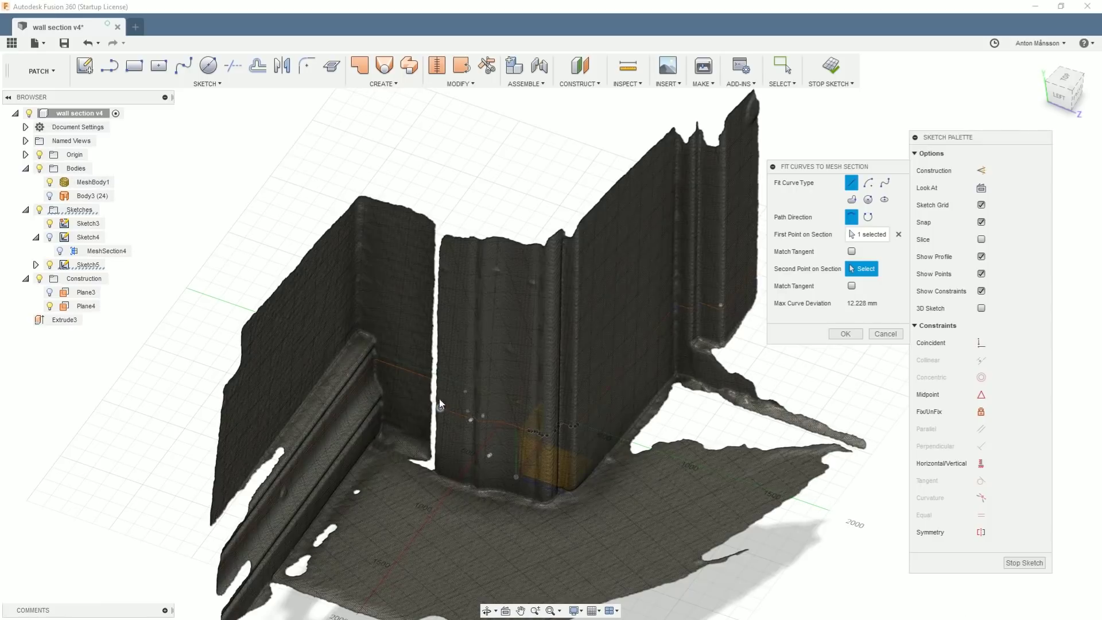
{"action": "middle_click_drag", "start_coordinate": [439, 398], "coordinate": [466, 398], "text": "shift"}
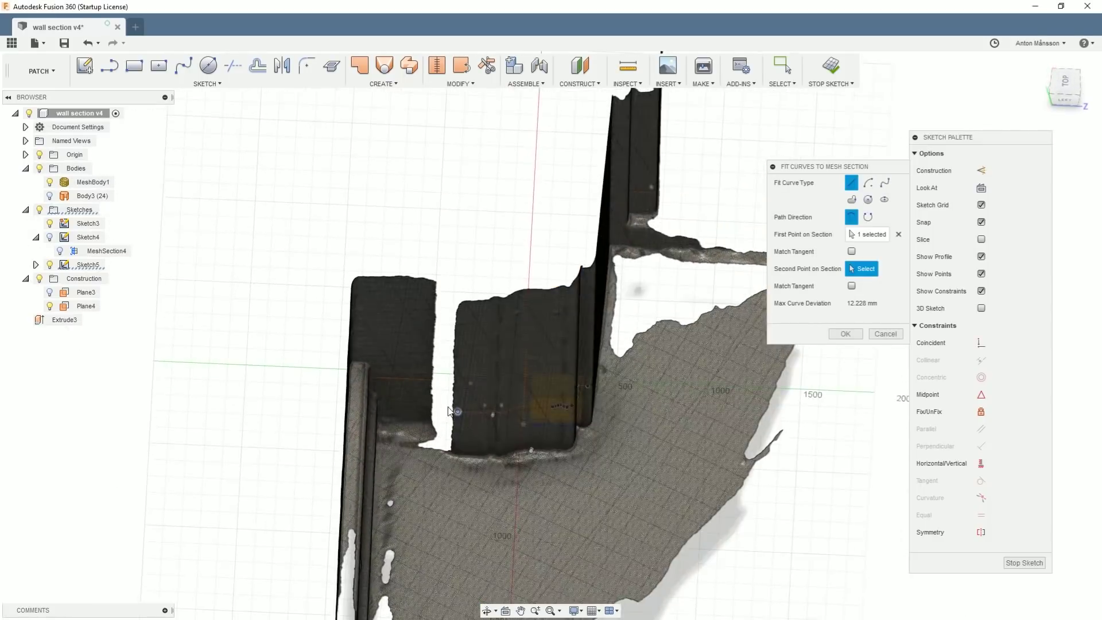
{"action": "scroll", "coordinate": [466, 398], "scroll_direction": "up", "scroll_amount": 5}
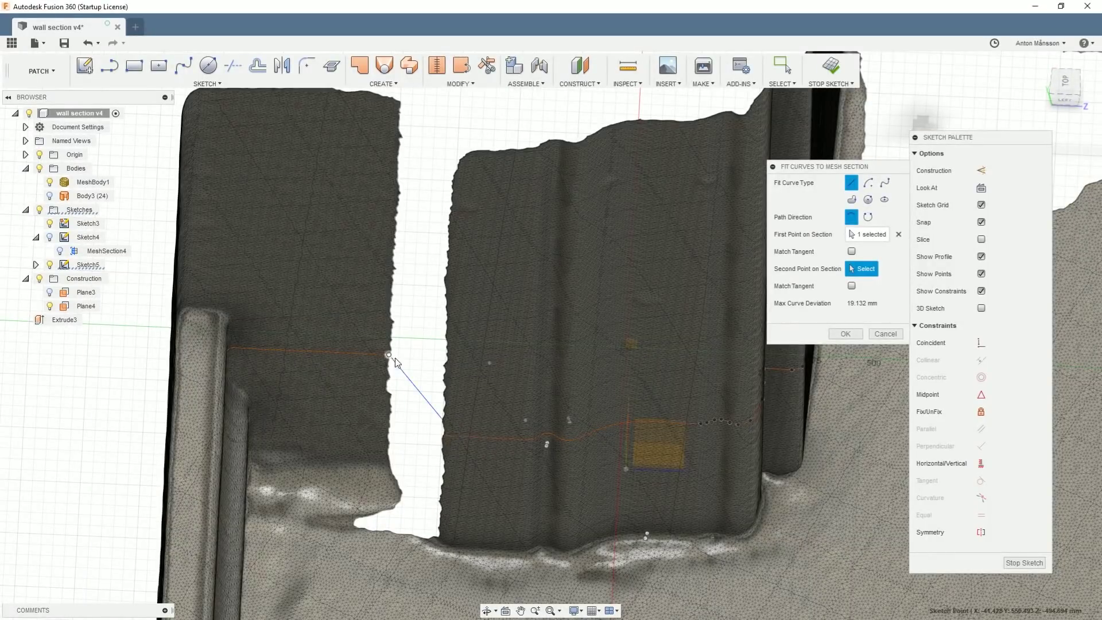
{"action": "middle_click_drag", "start_coordinate": [394, 357], "coordinate": [345, 342], "text": "shift"}
{"action": "left_click", "coordinate": [257, 302]}
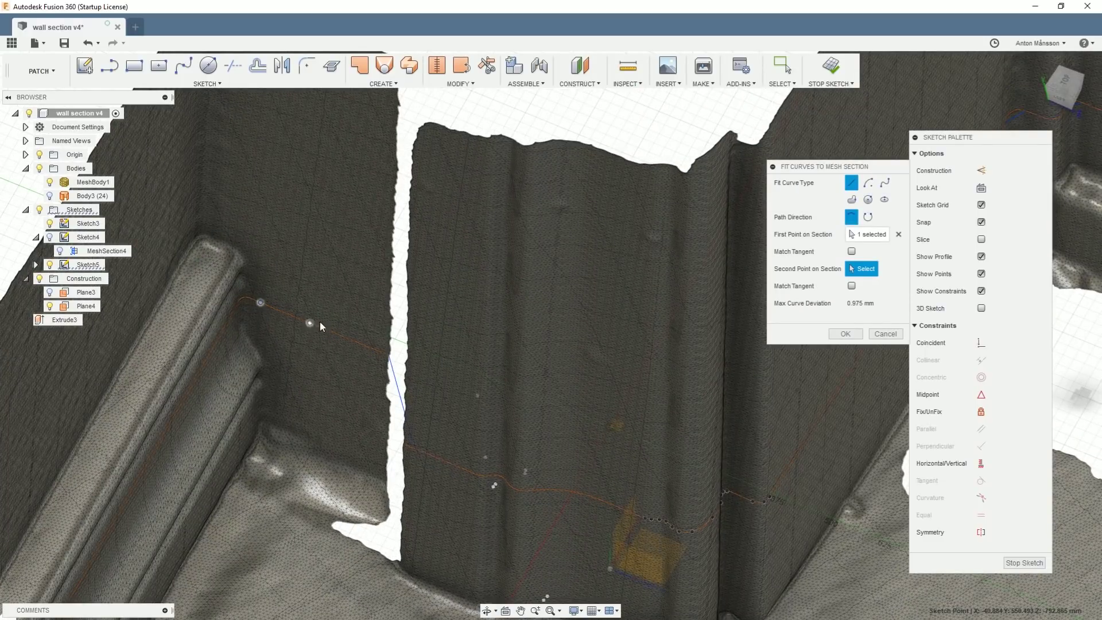
{"action": "left_click", "coordinate": [843, 334]}
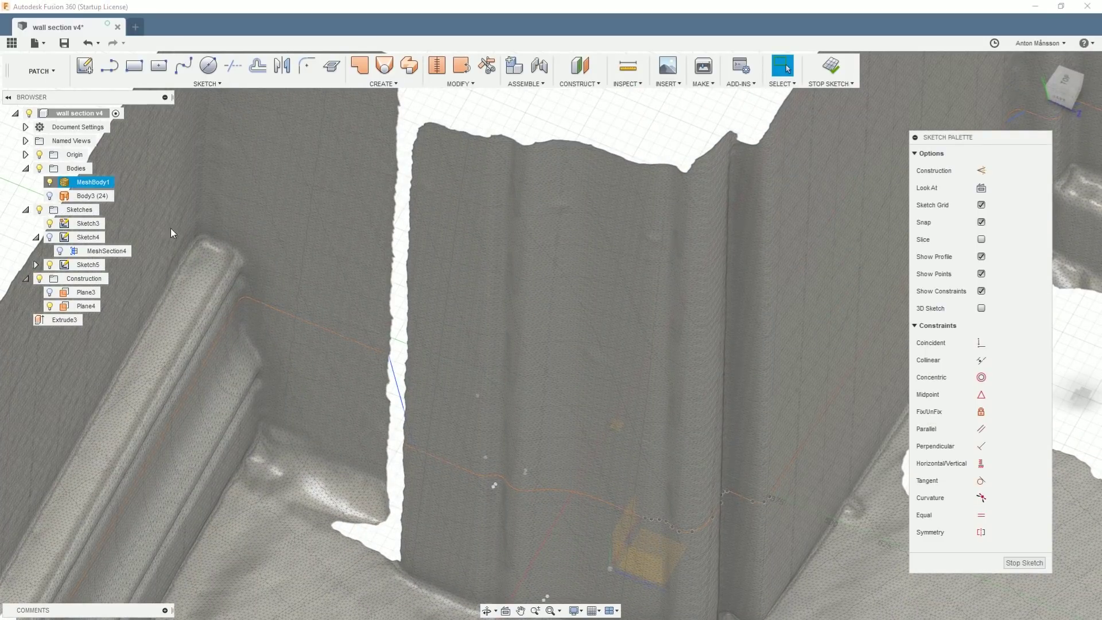
Step: Hide MeshBody1 and MeshSection5 so only the fitted sketch curves are displayed
{"action": "scroll", "coordinate": [451, 391], "scroll_direction": "down", "scroll_amount": 4}
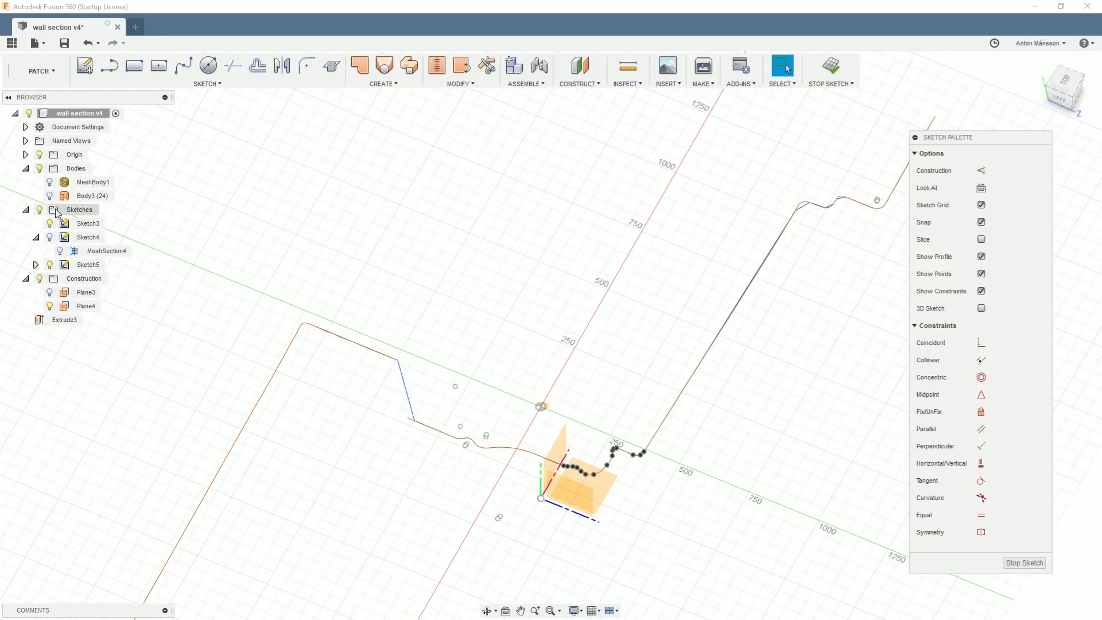
{"action": "left_click", "coordinate": [36, 267]}
{"action": "scroll", "coordinate": [597, 429], "scroll_direction": "down", "scroll_amount": 3}
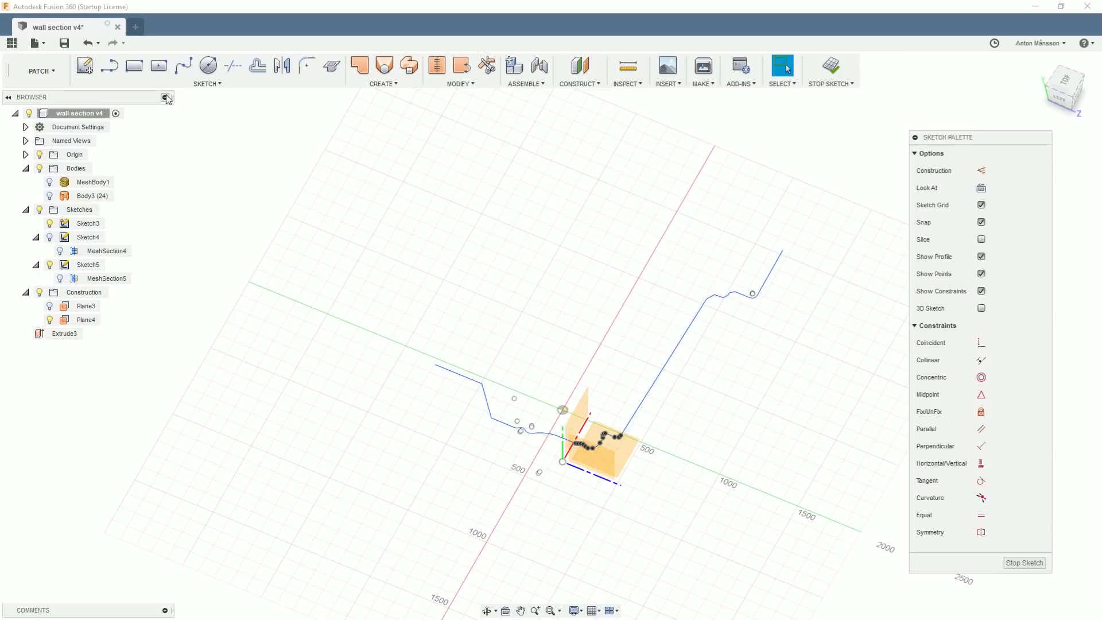
Step: Square off the gap with a perpendicular line and an extension of the far wall line, and trim away the diagonal bridging line
{"action": "scroll", "coordinate": [459, 417], "scroll_direction": "up", "scroll_amount": 5}
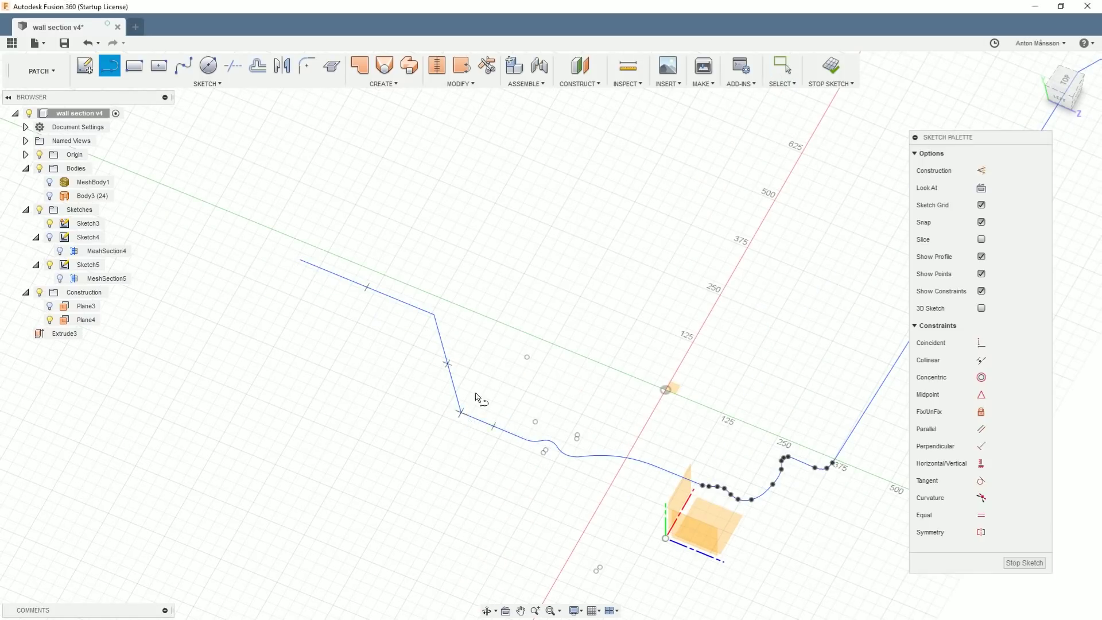
{"action": "left_click", "coordinate": [461, 412]}
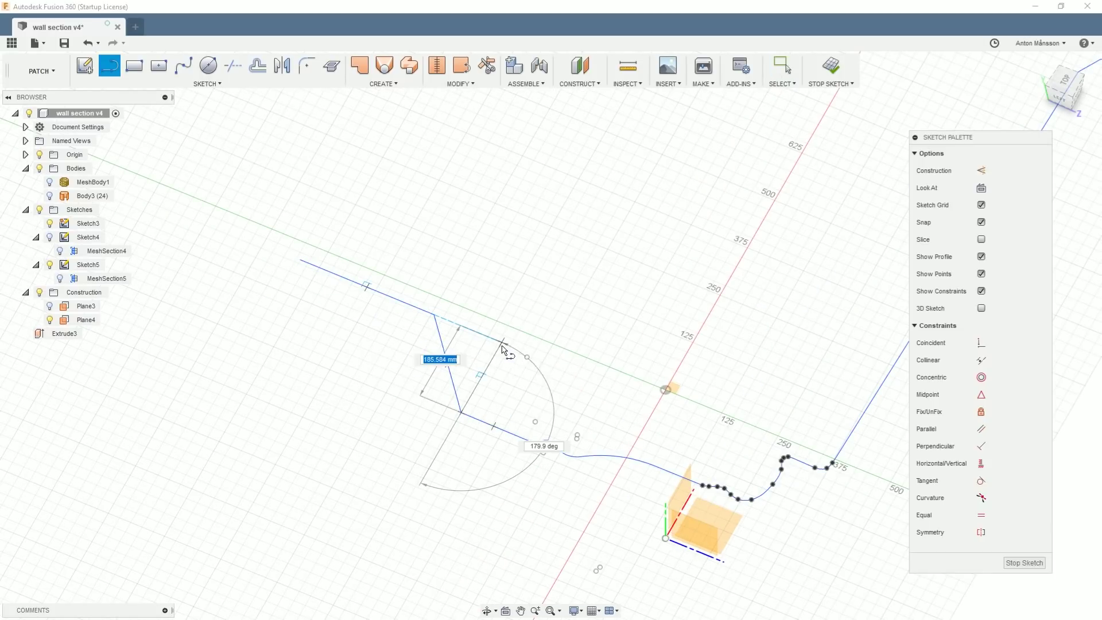
{"action": "left_click", "coordinate": [501, 343]}
{"action": "left_click", "coordinate": [437, 314]}
{"action": "scroll", "coordinate": [521, 332], "scroll_direction": "up", "scroll_amount": 2}
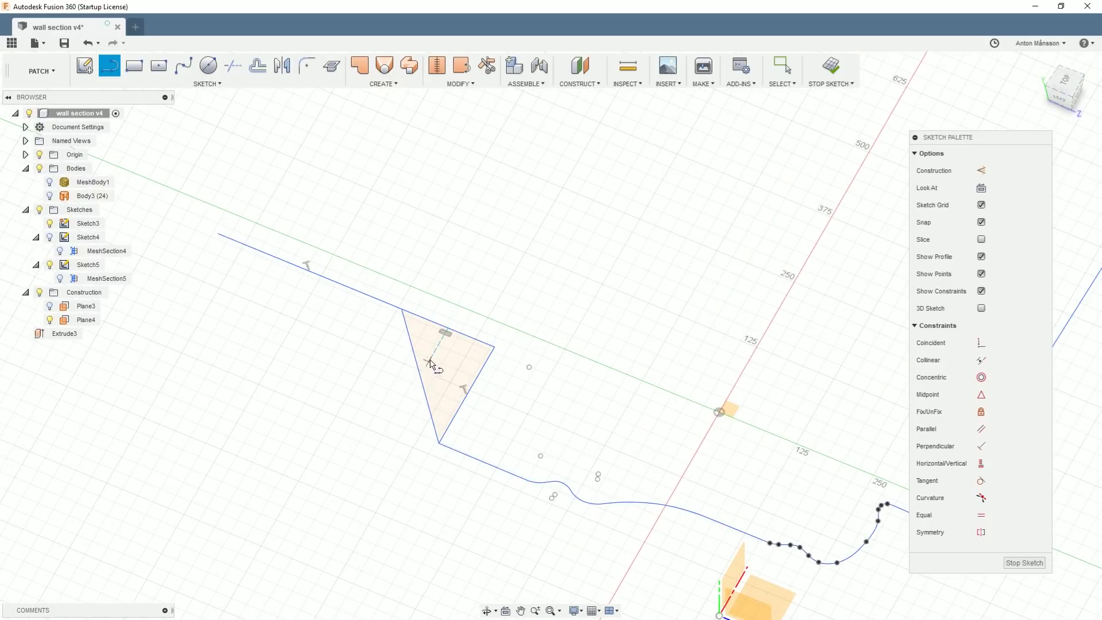
{"action": "right_click", "coordinate": [443, 353]}
{"action": "left_click", "coordinate": [485, 353]}
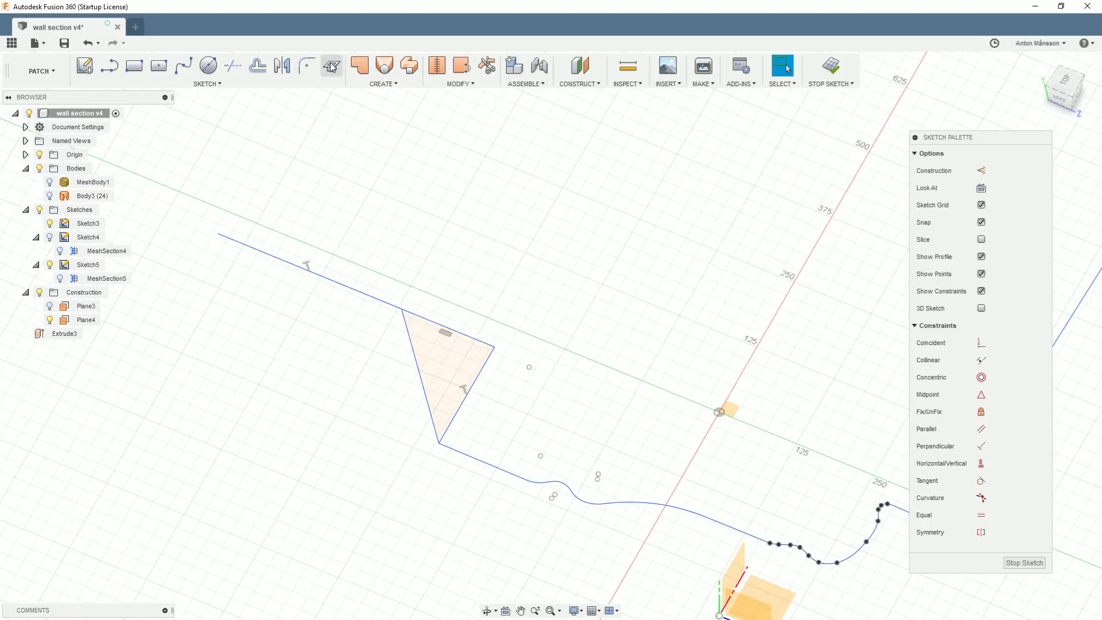
{"action": "left_click", "coordinate": [232, 65]}
{"action": "left_click", "coordinate": [429, 399]}
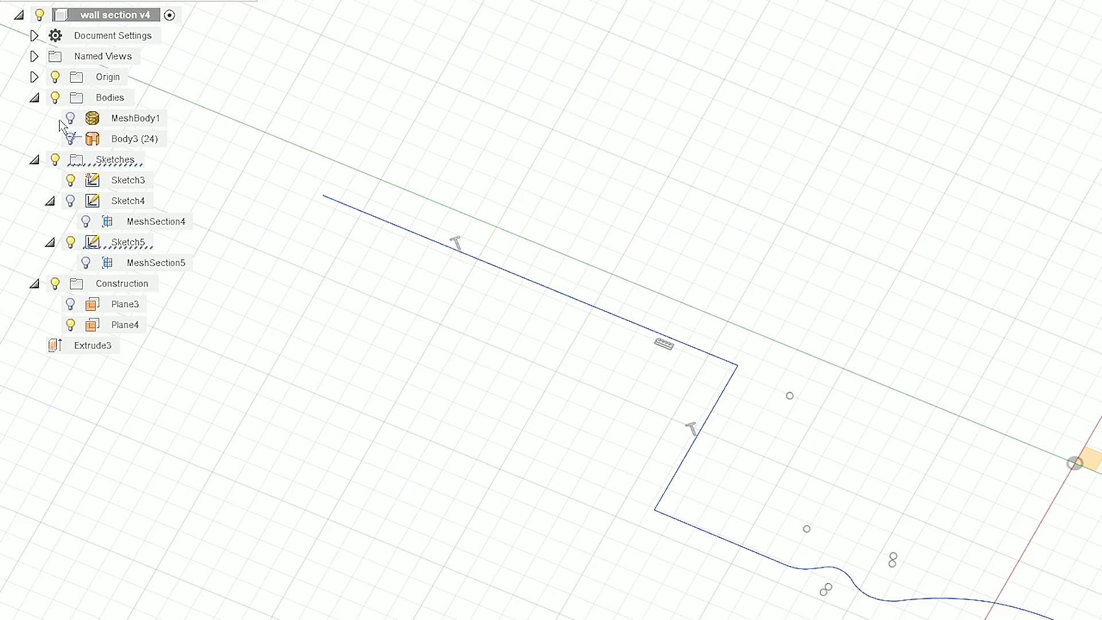
Step: Show MeshBody1 and fillet the squared-off step's corner nearest the moulded wall with a radius of about 22 mm to match the scan
{"action": "left_click", "coordinate": [71, 118]}
{"action": "middle_click_drag", "start_coordinate": [648, 496], "coordinate": [637, 282], "text": "shift"}
{"action": "left_click_drag", "start_coordinate": [644, 360], "coordinate": [600, 358]}
{"action": "left_click", "coordinate": [456, 97]}
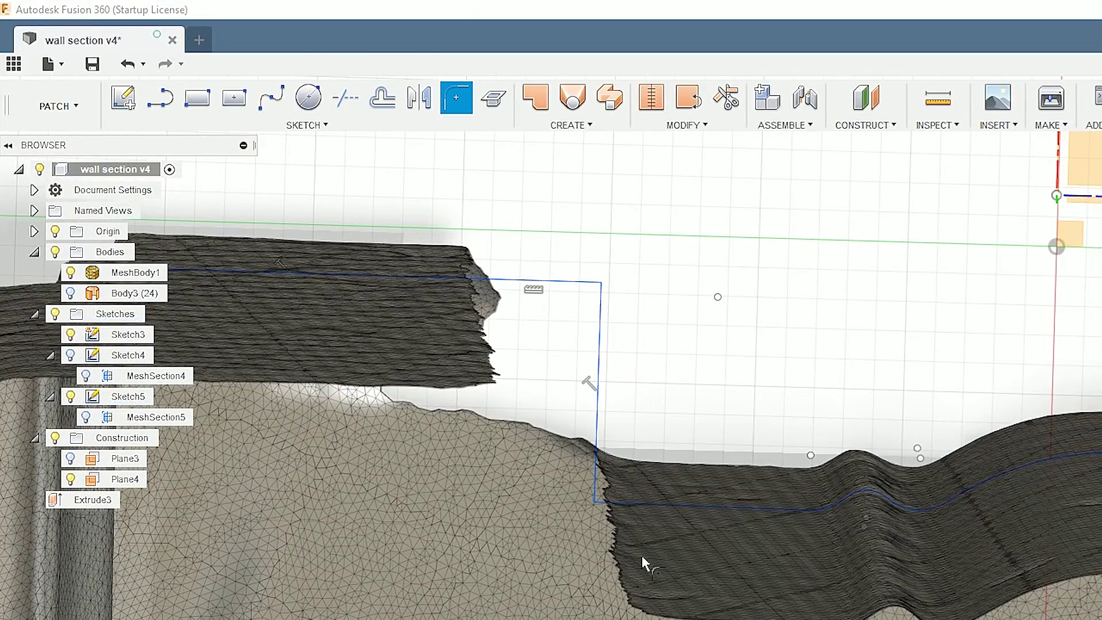
{"action": "left_click", "coordinate": [592, 497]}
{"action": "left_click_drag", "start_coordinate": [605, 489], "coordinate": [591, 501]}
{"action": "scroll", "coordinate": [623, 502], "scroll_direction": "up", "scroll_amount": 2}
{"action": "scroll", "coordinate": [612, 516], "scroll_direction": "up", "scroll_amount": 3}
{"action": "middle_click_drag", "start_coordinate": [608, 517], "coordinate": [602, 496], "text": "shift"}
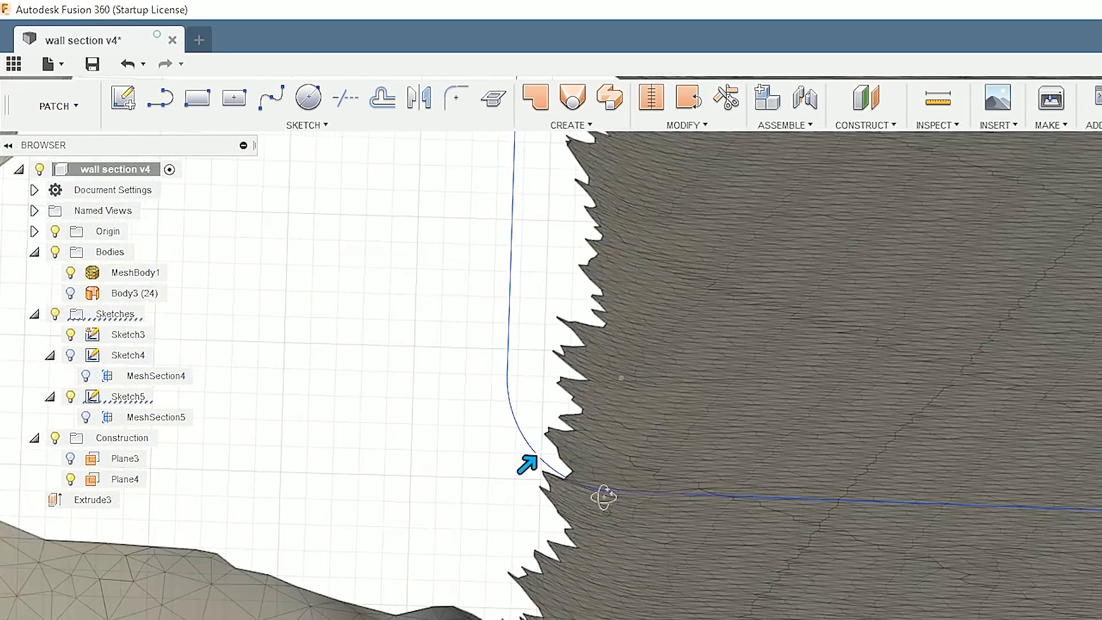
{"action": "scroll", "coordinate": [628, 502], "scroll_direction": "down", "scroll_amount": 5}
{"action": "middle_click_drag", "start_coordinate": [429, 328], "coordinate": [396, 351]}
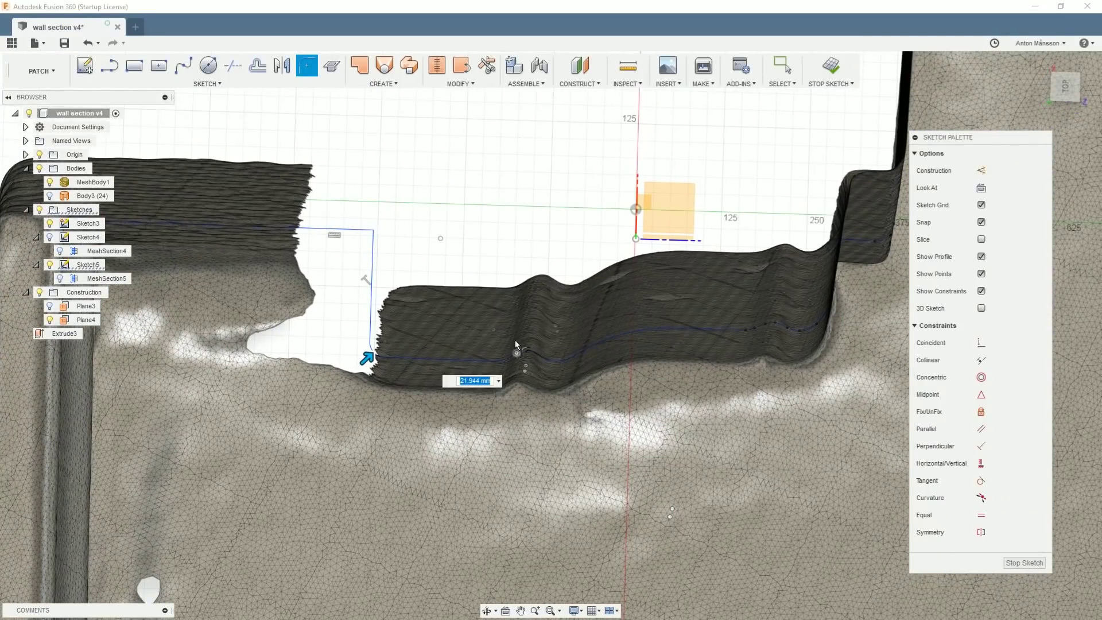
Step: Fillet the step's other corner with the same 21.944 mm radius and hide MeshBody1
{"action": "left_click", "coordinate": [372, 232]}
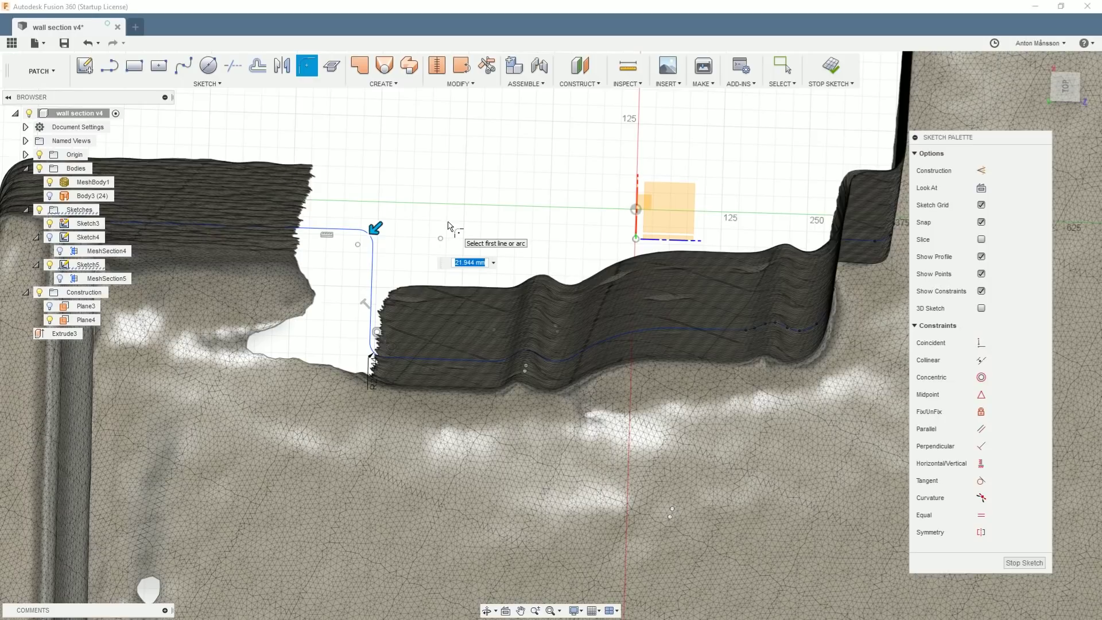
{"action": "key", "text": "Escape"}
{"action": "middle_click_drag", "start_coordinate": [448, 227], "coordinate": [538, 294], "text": "shift"}
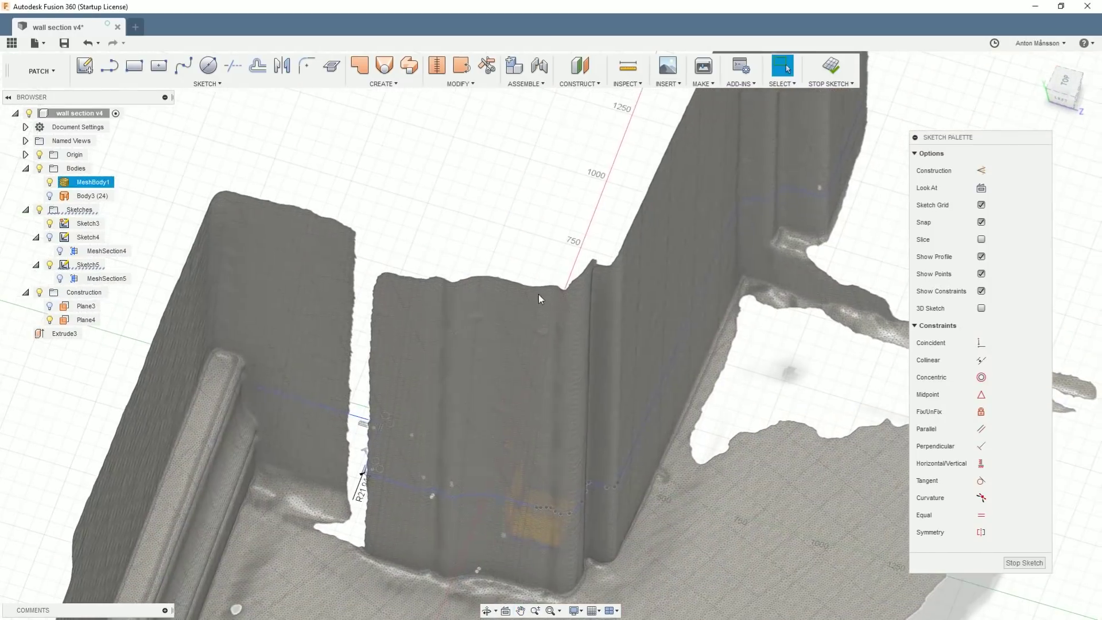
{"action": "key", "text": "Escape"}
{"action": "left_click", "coordinate": [48, 183]}
Step: Draw lines squaring off the corner behind the faceted moulding, one continuing from the long wall and one collinear with the short run
{"action": "middle_click_drag", "start_coordinate": [568, 357], "coordinate": [418, 318]}
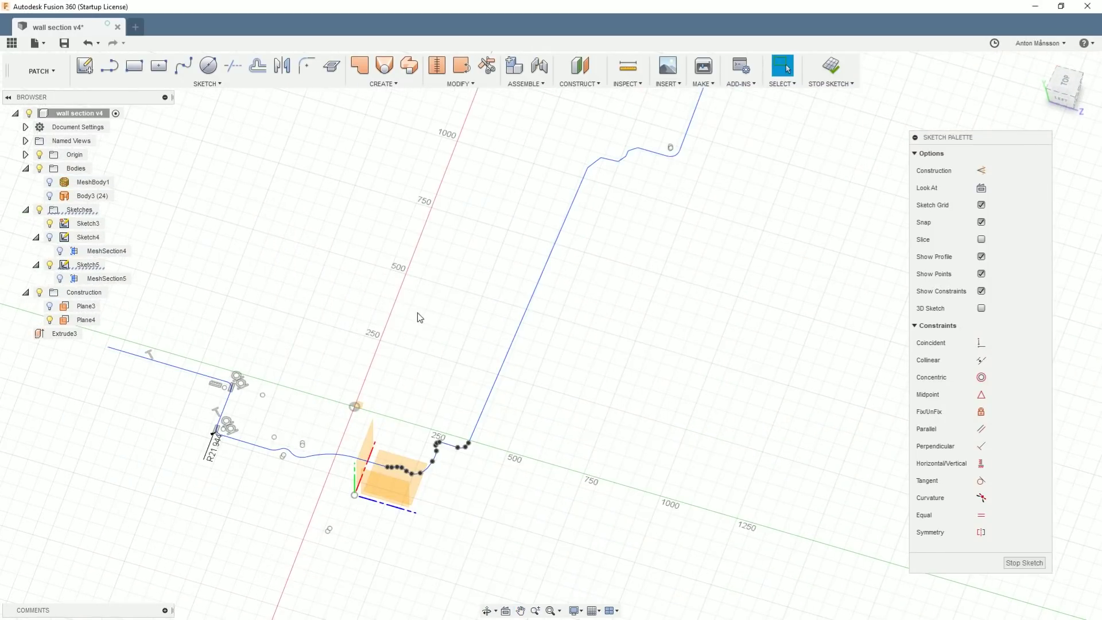
{"action": "scroll", "coordinate": [462, 442], "scroll_direction": "up", "scroll_amount": 3}
{"action": "mouse_move", "coordinate": [464, 442]}
{"action": "middle_mouse_down", "text": "shift"}
{"action": "mouse_move", "coordinate": [522, 349]}
{"action": "mouse_move", "coordinate": [465, 327]}
{"action": "mouse_move", "coordinate": [491, 317]}
{"action": "mouse_move", "coordinate": [494, 303]}
{"action": "mouse_move", "coordinate": [410, 328]}
{"action": "middle_mouse_up", "text": "shift"}
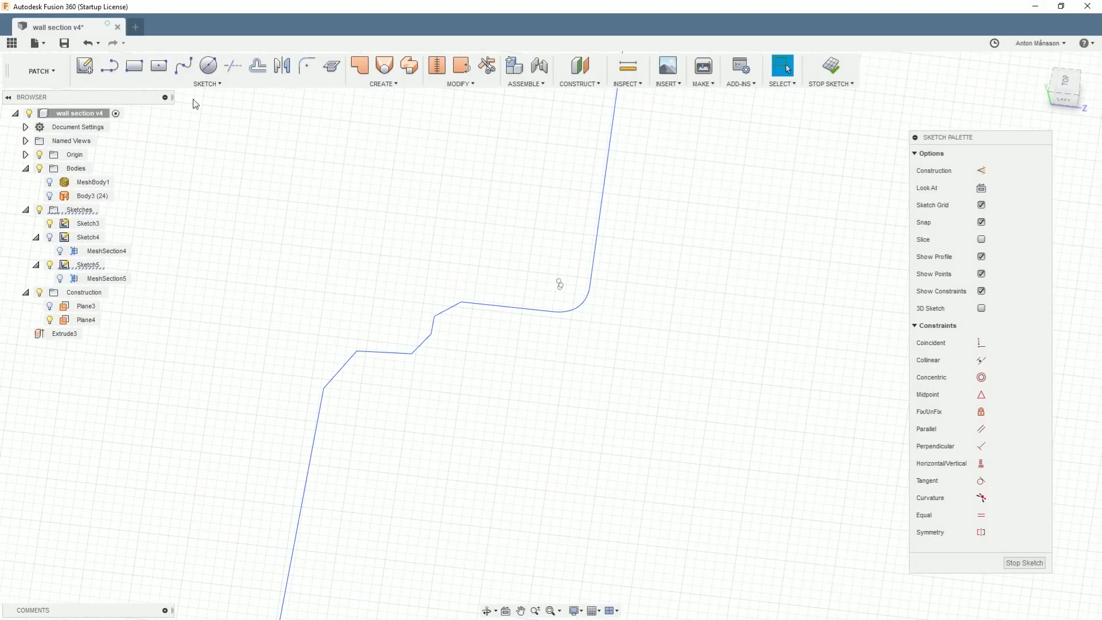
{"action": "left_click", "coordinate": [109, 65]}
{"action": "left_click_drag", "start_coordinate": [324, 390], "coordinate": [330, 381]}
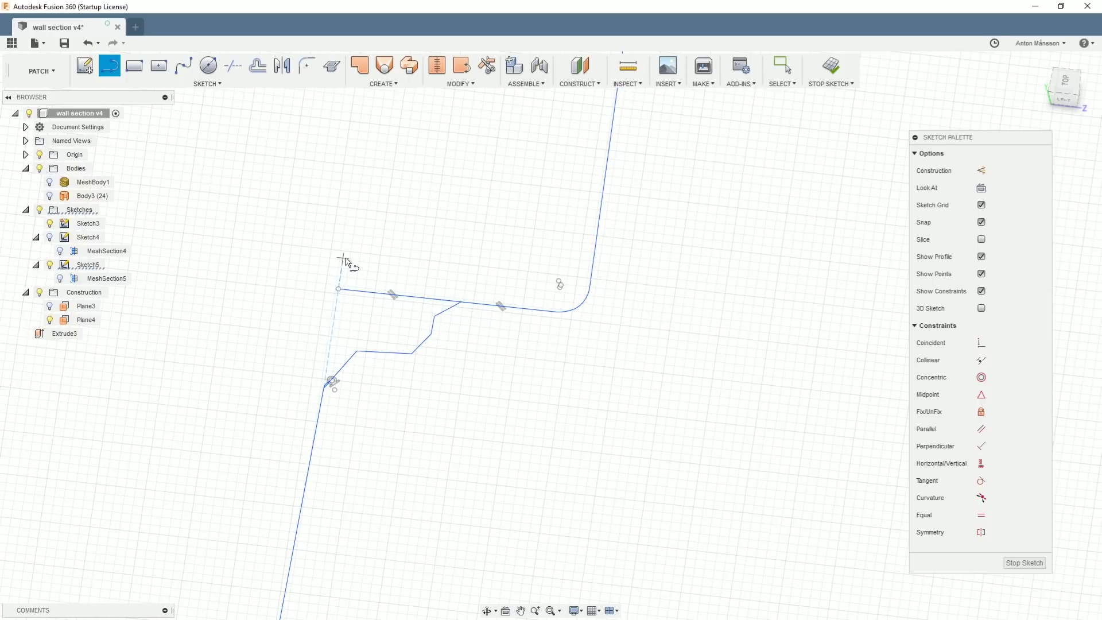
{"action": "left_click", "coordinate": [338, 291]}
{"action": "scroll", "coordinate": [364, 367], "scroll_direction": "up", "scroll_amount": 3}
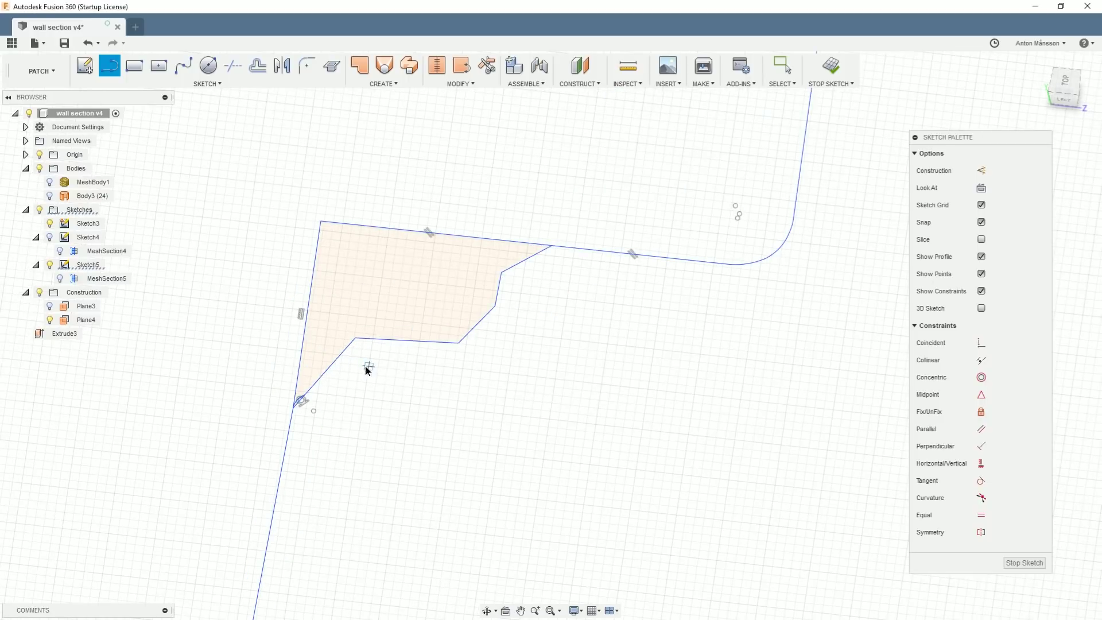
Step: Trim the slanted facet and the leftover stub where the long wall meets the moulding
{"action": "key", "text": "Escape"}
{"action": "left_click", "coordinate": [233, 65]}
{"action": "left_click", "coordinate": [307, 402]}
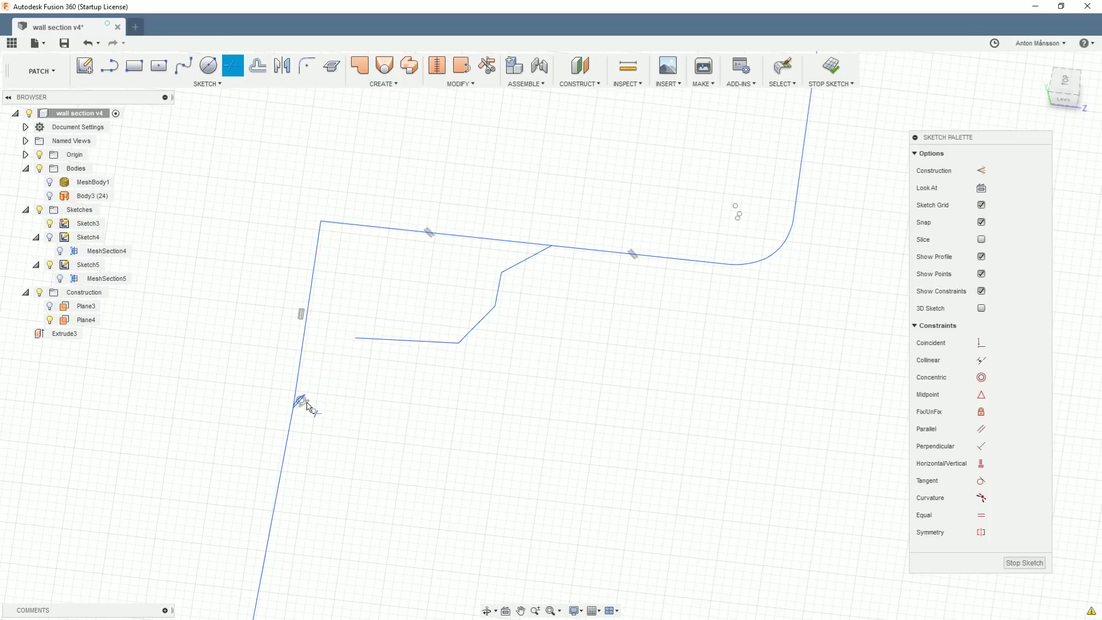
{"action": "scroll", "coordinate": [300, 397], "scroll_direction": "up", "scroll_amount": 3}
{"action": "left_click", "coordinate": [301, 400]}
{"action": "key", "text": "Escape"}
{"action": "scroll", "coordinate": [511, 305], "scroll_direction": "down", "scroll_amount": 5}
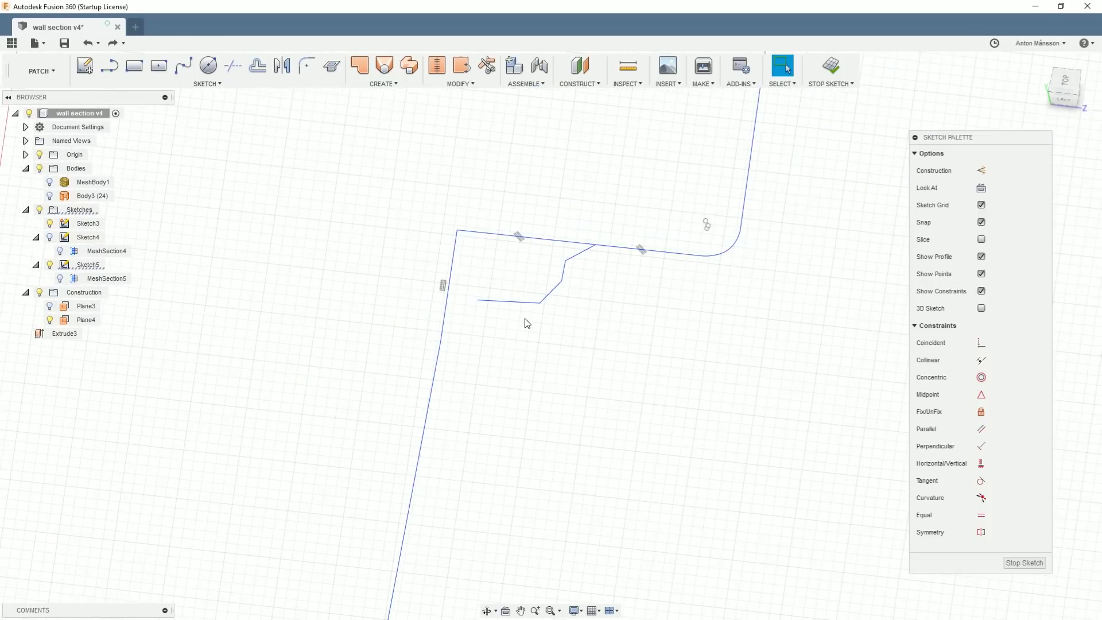
Step: Draw a circle beside the moulding facets, sized to reach the point where they meet the short straight run
{"action": "left_click", "coordinate": [208, 66]}
{"action": "scroll", "coordinate": [543, 308], "scroll_direction": "up", "scroll_amount": 2}
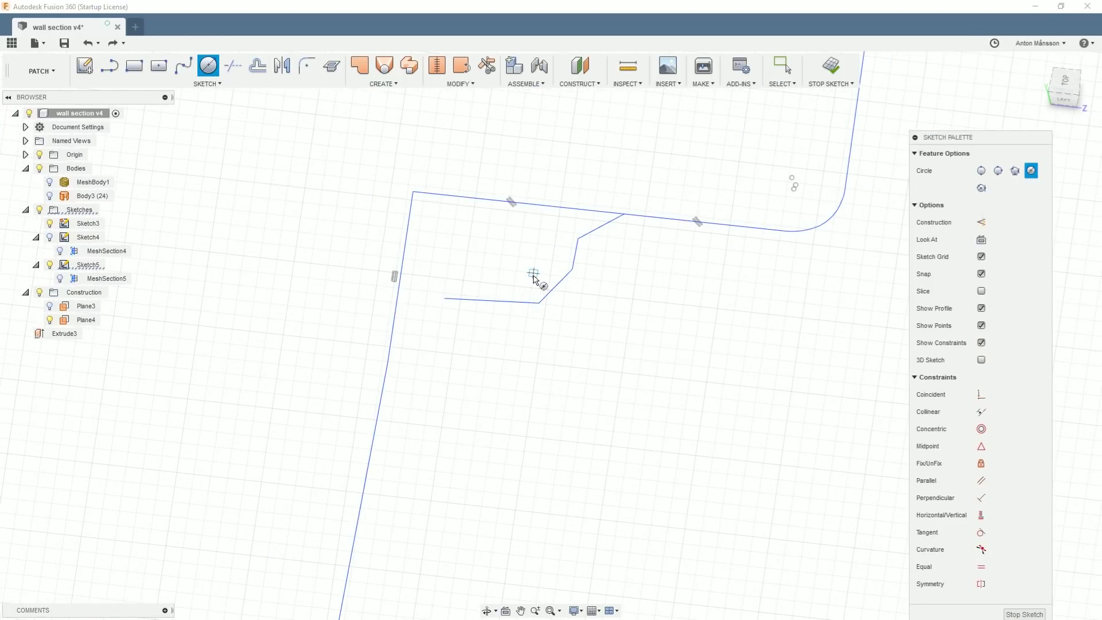
{"action": "left_click", "coordinate": [604, 257]}
{"action": "key", "text": "Escape"}
{"action": "right_click", "coordinate": [617, 254]}
{"action": "left_click", "coordinate": [617, 223]}
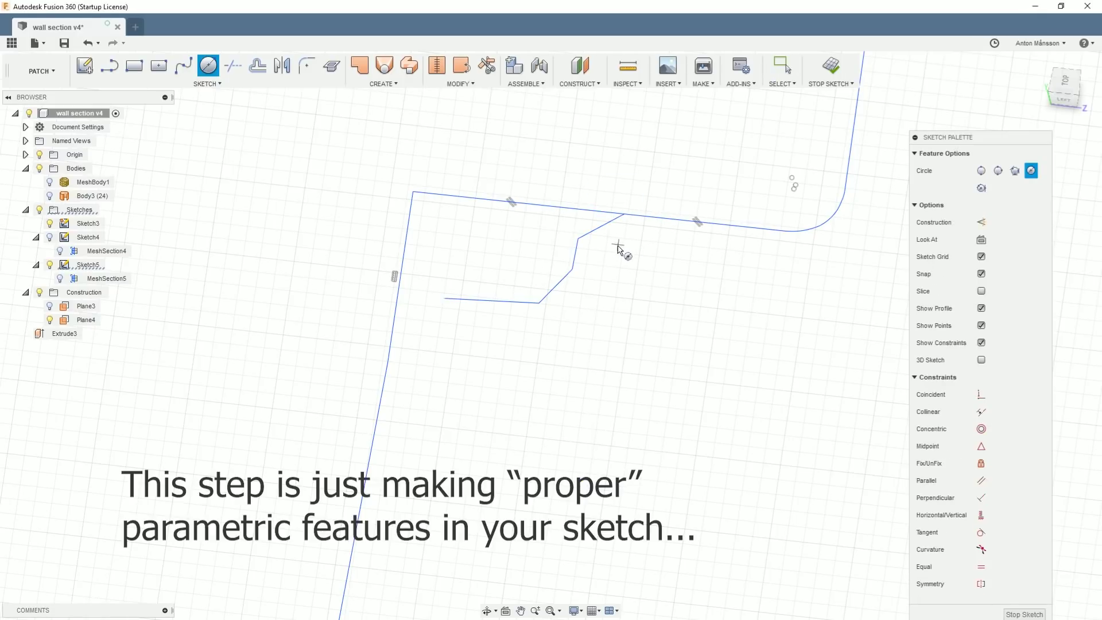
{"action": "left_click", "coordinate": [617, 247]}
{"action": "left_click", "coordinate": [624, 214]}
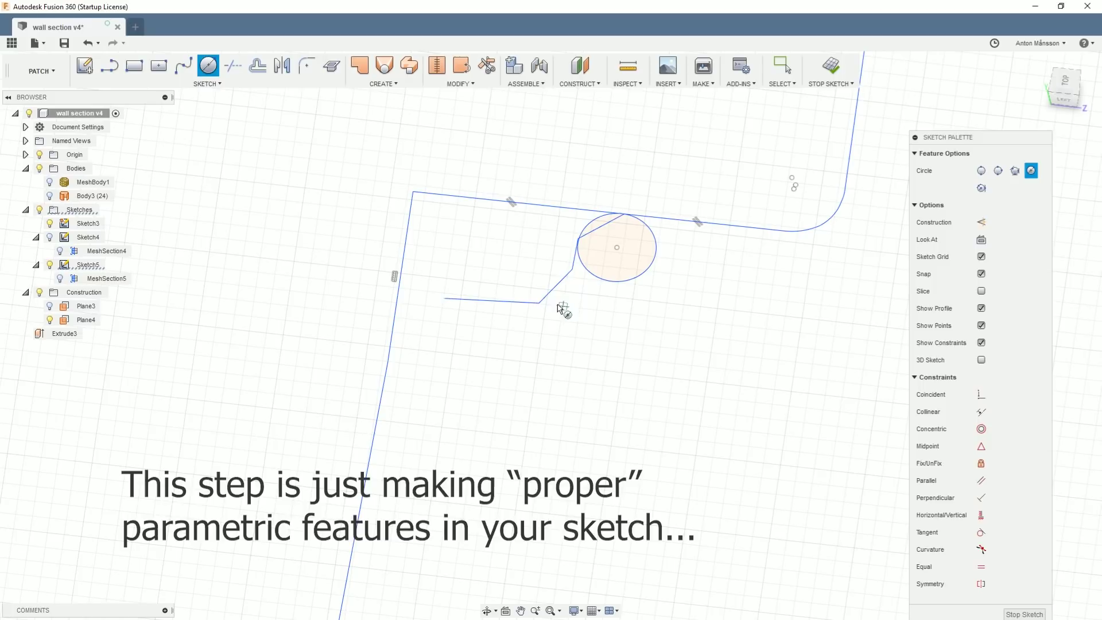
Step: Draw a second, larger circle inside the moulding's outward facets, matching their rounded outline
{"action": "left_click", "coordinate": [518, 256]}
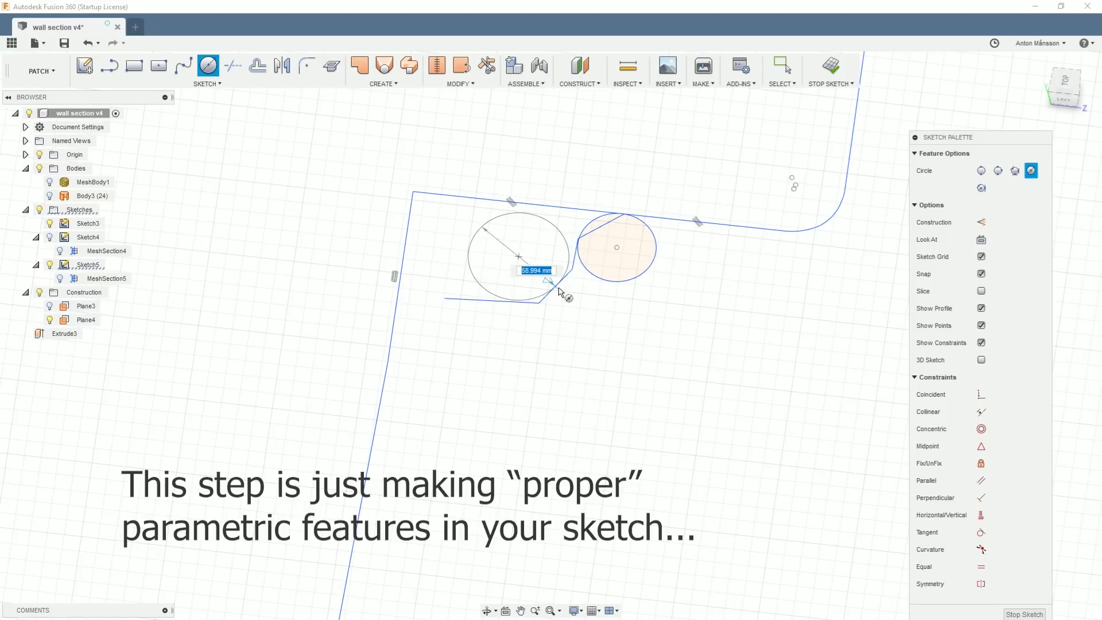
{"action": "scroll", "coordinate": [561, 287], "scroll_direction": "up", "scroll_amount": 3}
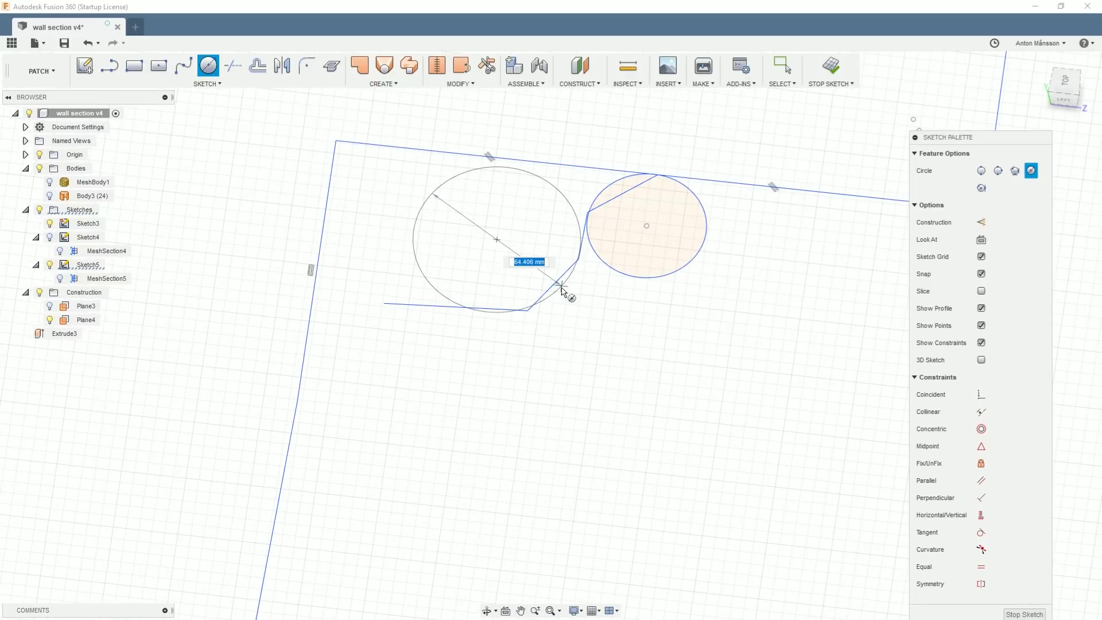
{"action": "left_click", "coordinate": [560, 287]}
{"action": "scroll", "coordinate": [539, 305], "scroll_direction": "down", "scroll_amount": 2}
{"action": "middle_click_drag", "start_coordinate": [539, 304], "coordinate": [506, 337]}
{"action": "scroll", "coordinate": [506, 339], "scroll_direction": "up", "scroll_amount": 2}
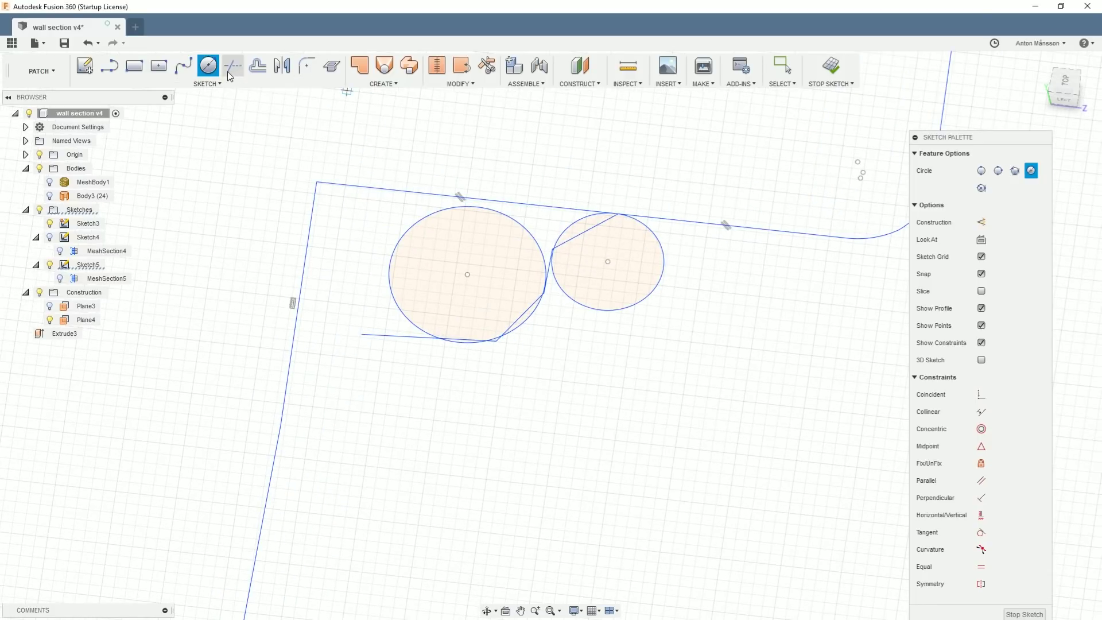
Step: Remove the remaining faceted moulding lines around the two circles
{"action": "left_click", "coordinate": [108, 66]}
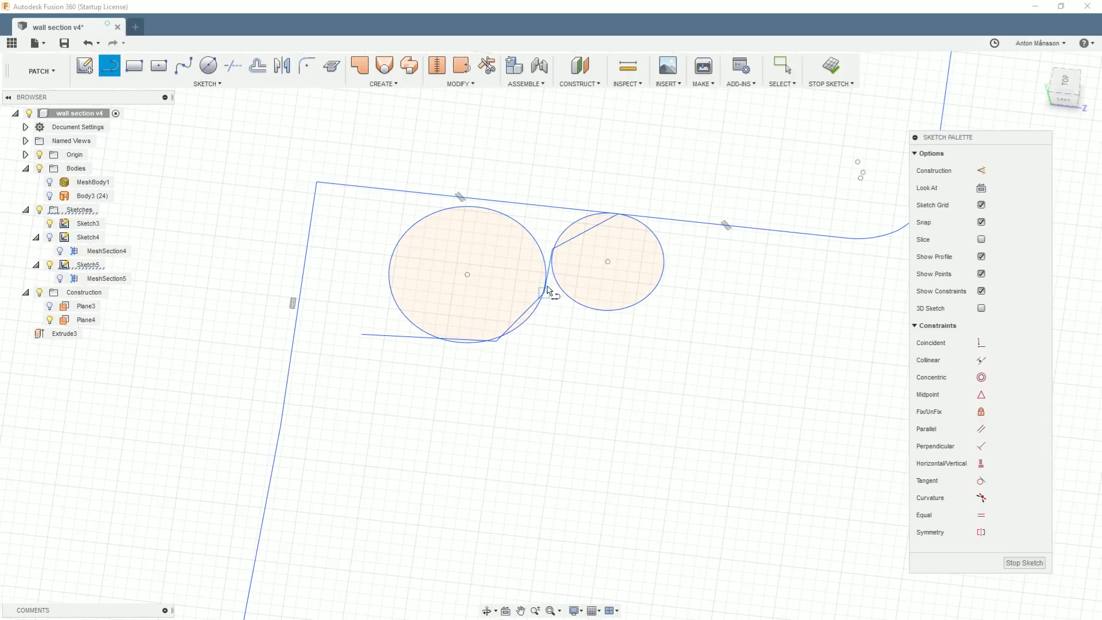
{"action": "key", "text": "Escape"}
{"action": "key", "text": "ctrl+z"}
{"action": "key", "text": "ctrl+z"}
{"action": "key", "text": "ctrl+z"}
{"action": "key", "text": "ctrl+z"}
{"action": "scroll", "coordinate": [549, 269], "scroll_direction": "up", "scroll_amount": 3}
{"action": "scroll", "coordinate": [449, 373], "scroll_direction": "down", "scroll_amount": 3}
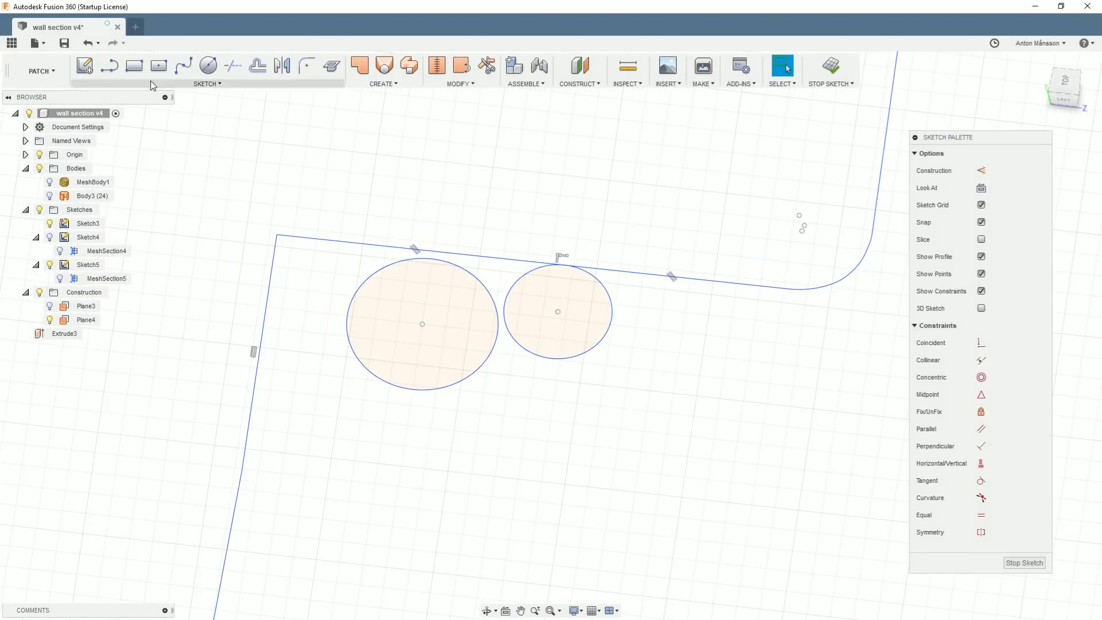
Step: Draw a short line joining the two circles and another from the larger circle's edge to the wall line
{"action": "left_click", "coordinate": [109, 66]}
{"action": "left_click", "coordinate": [492, 348]}
{"action": "left_click", "coordinate": [504, 304]}
{"action": "left_click", "coordinate": [414, 389]}
{"action": "left_click", "coordinate": [256, 379]}
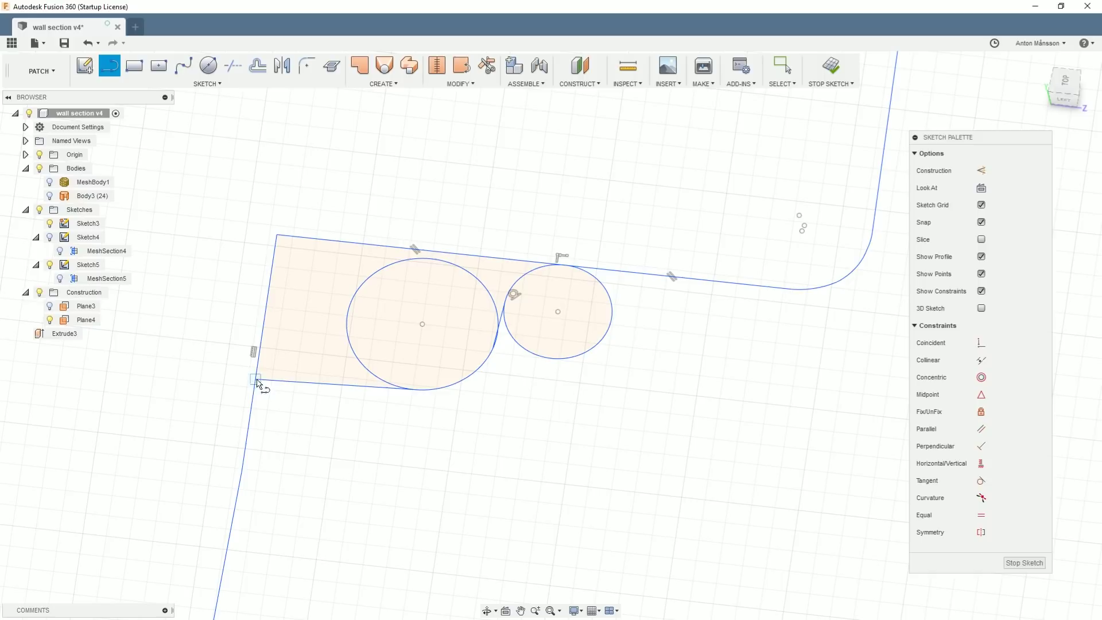
Step: Trim both circles down to the arcs that form the rounded moulding profile between the wall lines
{"action": "key", "text": "Escape"}
{"action": "left_click", "coordinate": [233, 65]}
{"action": "left_click", "coordinate": [574, 267]}
{"action": "scroll", "coordinate": [494, 336], "scroll_direction": "up", "scroll_amount": 3}
{"action": "left_click", "coordinate": [499, 308]}
{"action": "scroll", "coordinate": [498, 339], "scroll_direction": "up", "scroll_amount": 2}
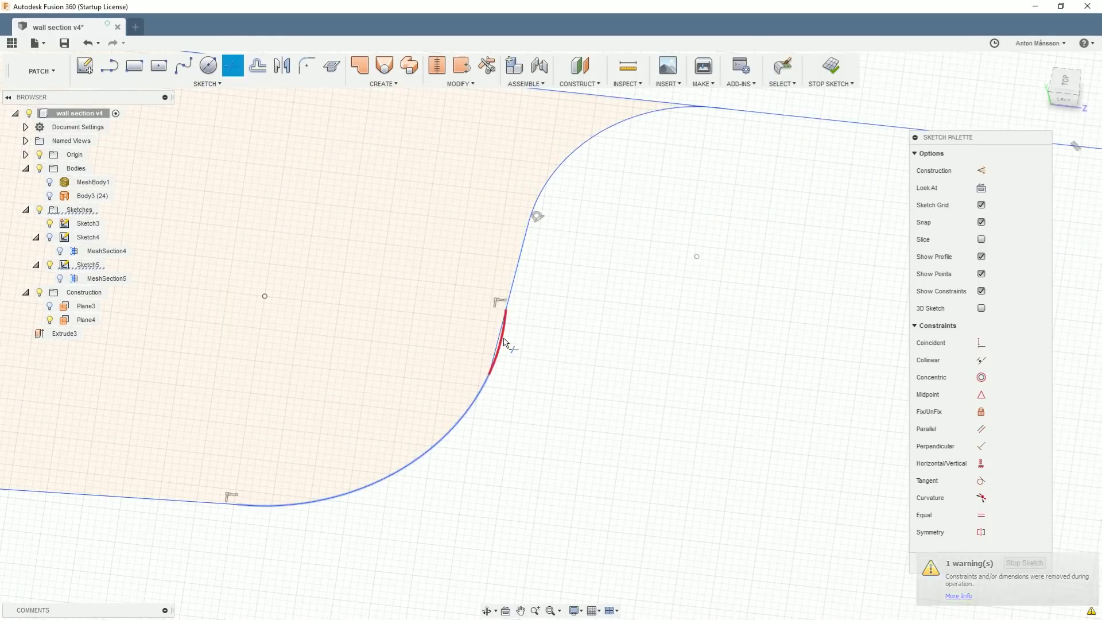
{"action": "scroll", "coordinate": [504, 343], "scroll_direction": "down", "scroll_amount": 5}
{"action": "scroll", "coordinate": [374, 388], "scroll_direction": "down", "scroll_amount": 2}
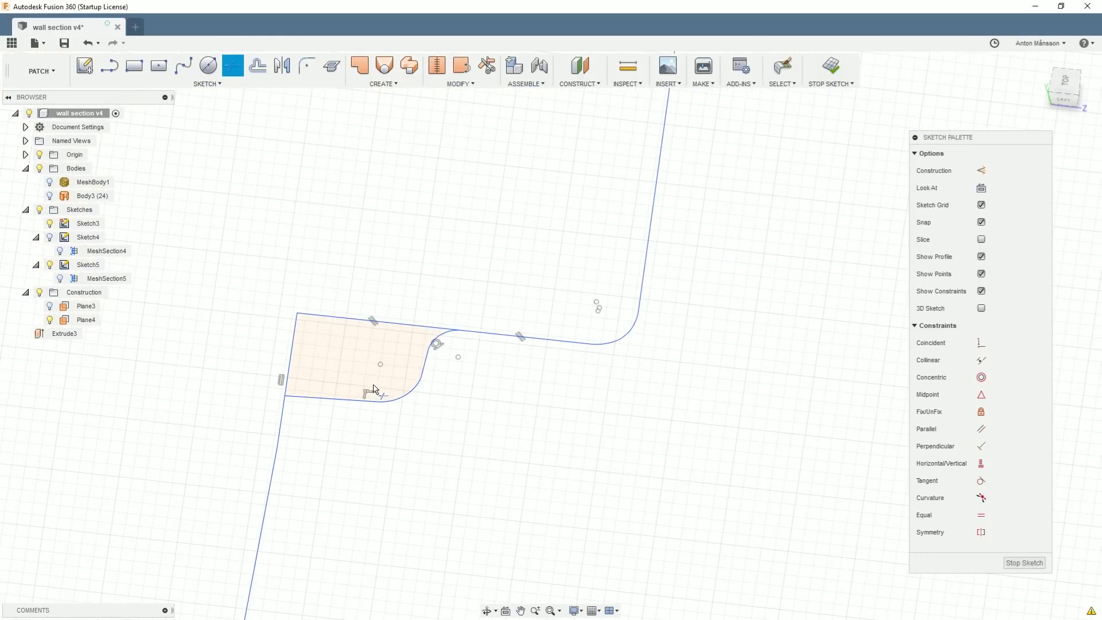
Step: Trim the leftover straight segments forming the corner behind the new moulding profile
{"action": "left_click", "coordinate": [331, 316]}
{"action": "left_click", "coordinate": [295, 334]}
{"action": "right_click", "coordinate": [349, 309]}
{"action": "left_click", "coordinate": [385, 307]}
{"action": "left_click", "coordinate": [184, 65]}
{"action": "scroll", "coordinate": [466, 359], "scroll_direction": "down", "scroll_amount": 8}
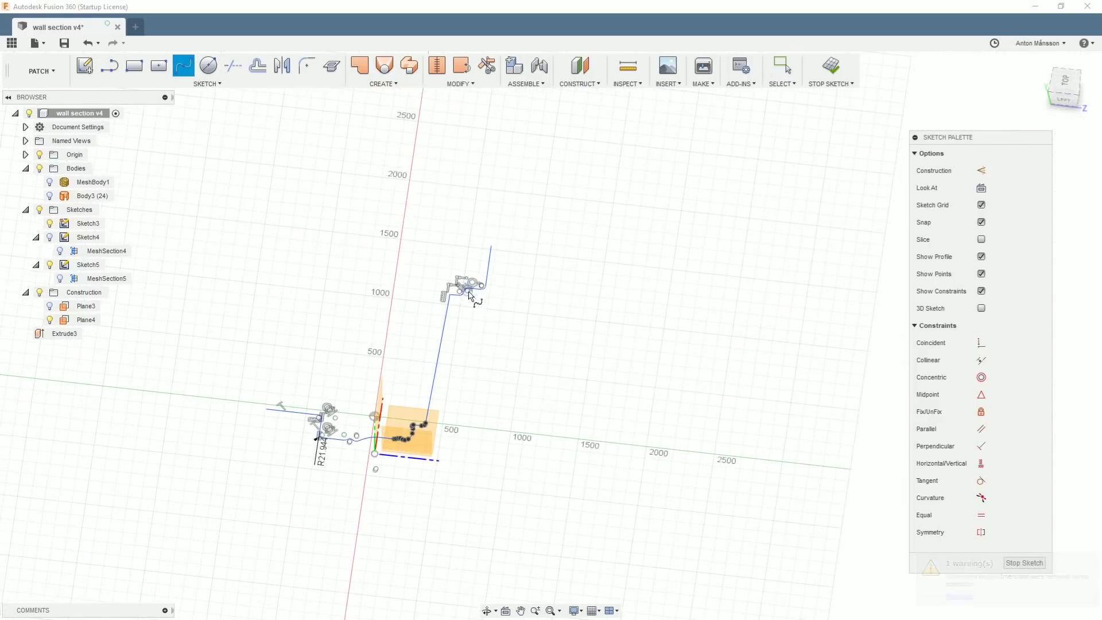
{"action": "scroll", "coordinate": [466, 359], "scroll_direction": "up", "scroll_amount": 2}
{"action": "right_click", "coordinate": [512, 333]}
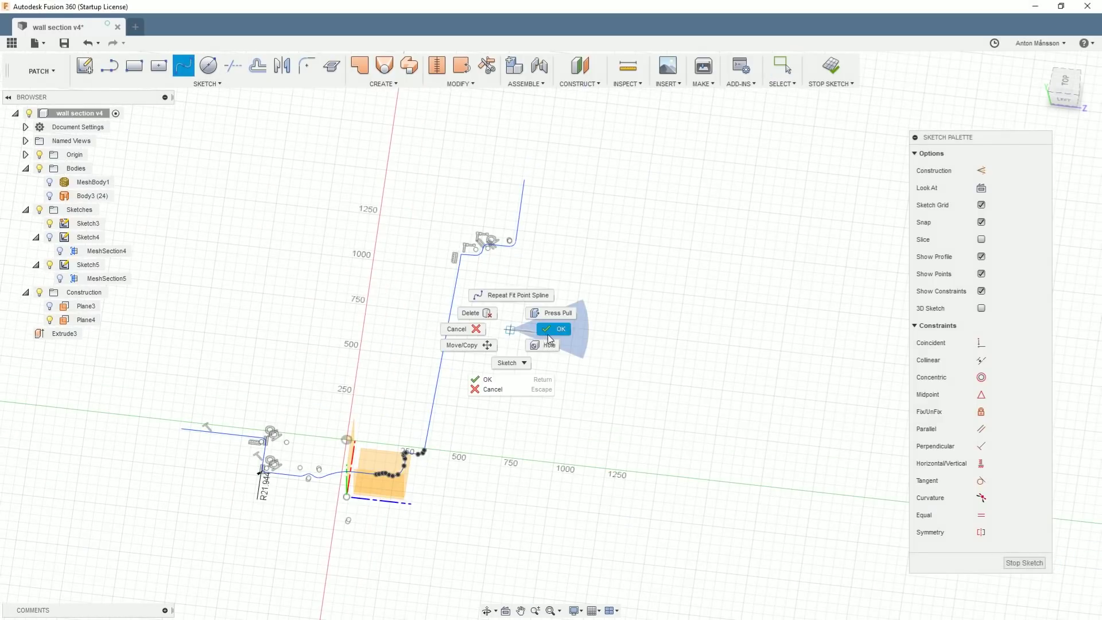
{"action": "left_click", "coordinate": [545, 339]}
Step: Extrude the two chains of the complete wall profile upward about 2302 mm as new bodies
{"action": "double_click", "coordinate": [449, 320]}
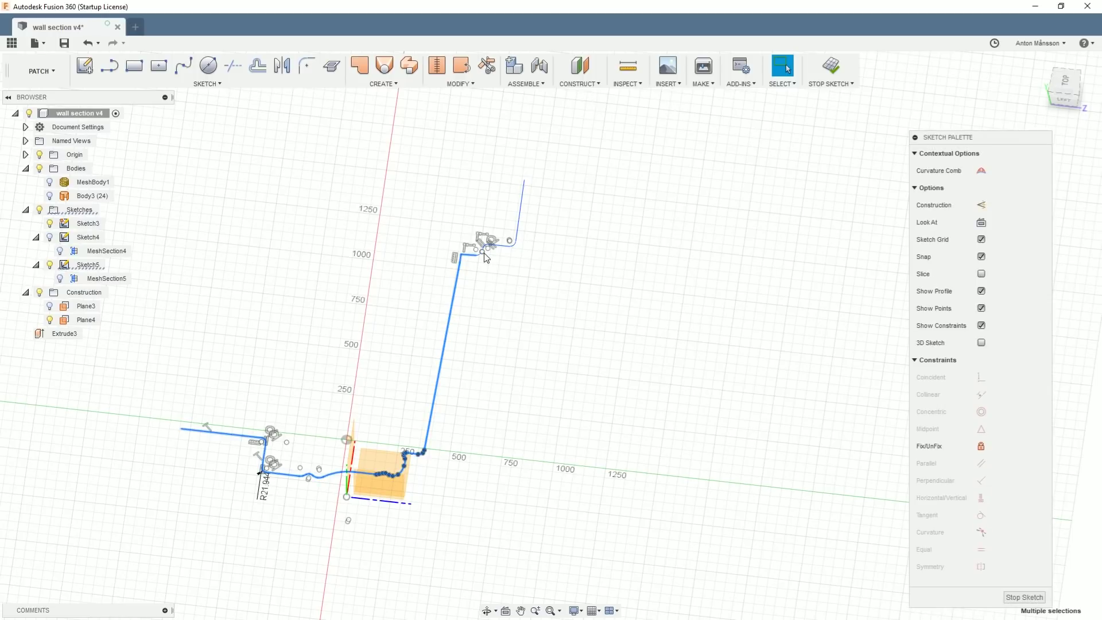
{"action": "scroll", "coordinate": [484, 257], "scroll_direction": "up", "scroll_amount": 4}
{"action": "right_click", "coordinate": [268, 279]}
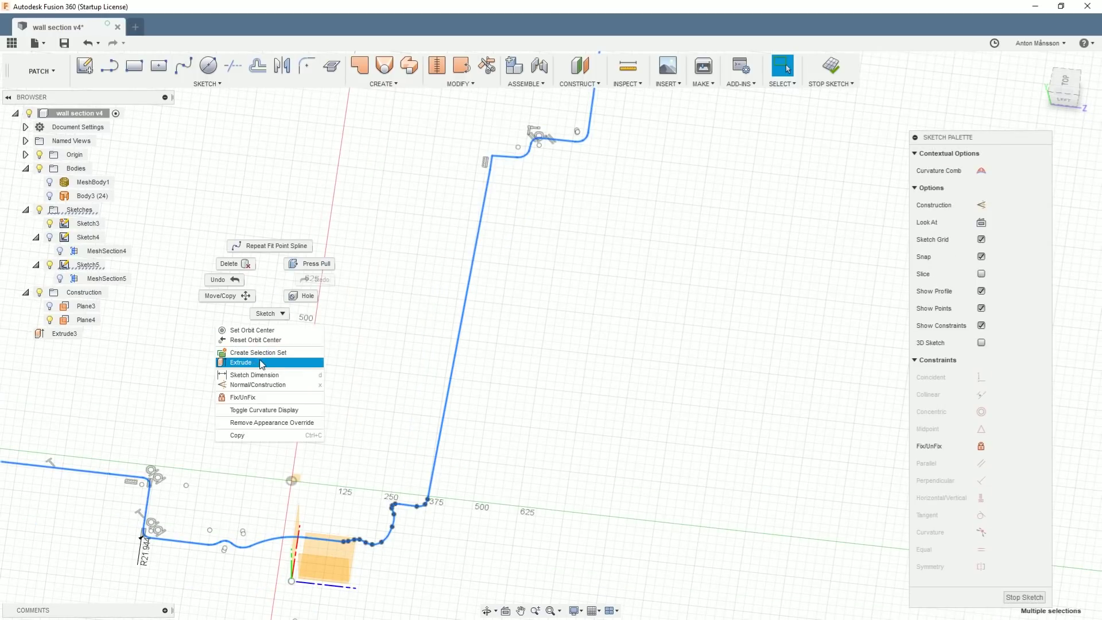
{"action": "left_click", "coordinate": [261, 363]}
{"action": "left_click_drag", "start_coordinate": [366, 374], "coordinate": [401, 157]}
{"action": "middle_click_drag", "start_coordinate": [416, 232], "coordinate": [454, 293], "text": "shift"}
{"action": "scroll", "coordinate": [454, 292], "scroll_direction": "up", "scroll_amount": 2}
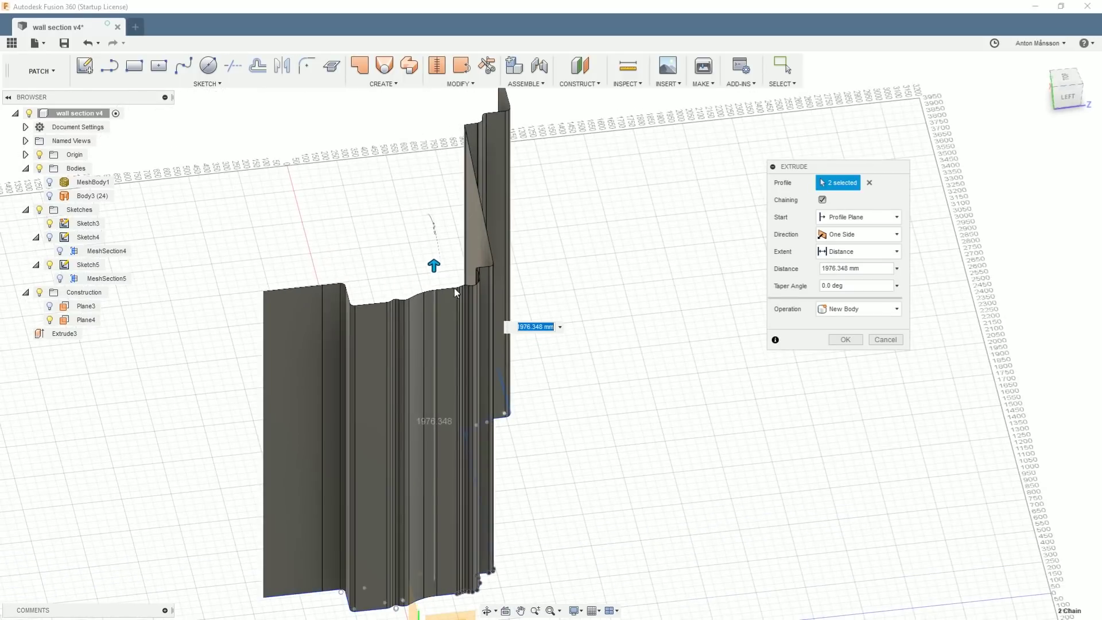
{"action": "left_click_drag", "start_coordinate": [434, 266], "coordinate": [435, 214]}
{"action": "scroll", "coordinate": [474, 290], "scroll_direction": "down", "scroll_amount": 2}
{"action": "middle_click_drag", "start_coordinate": [454, 302], "coordinate": [416, 256], "text": "shift"}
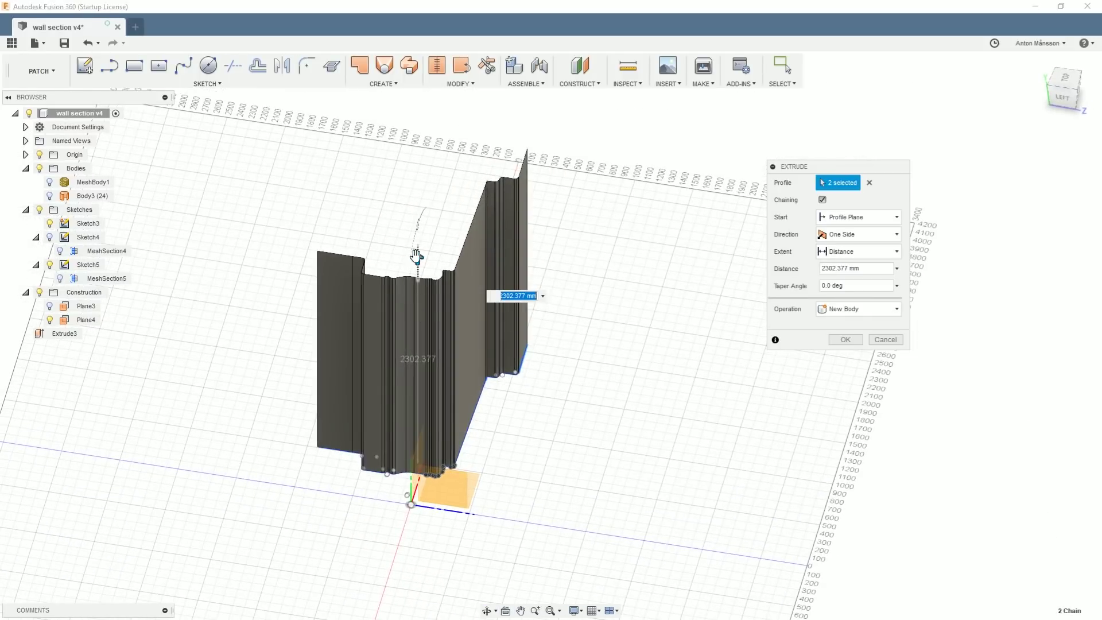
Step: Show the scan mesh and make the wall extrusion two-sided, with the second side reaching about 565 mm down to the floor
{"action": "left_click", "coordinate": [49, 183]}
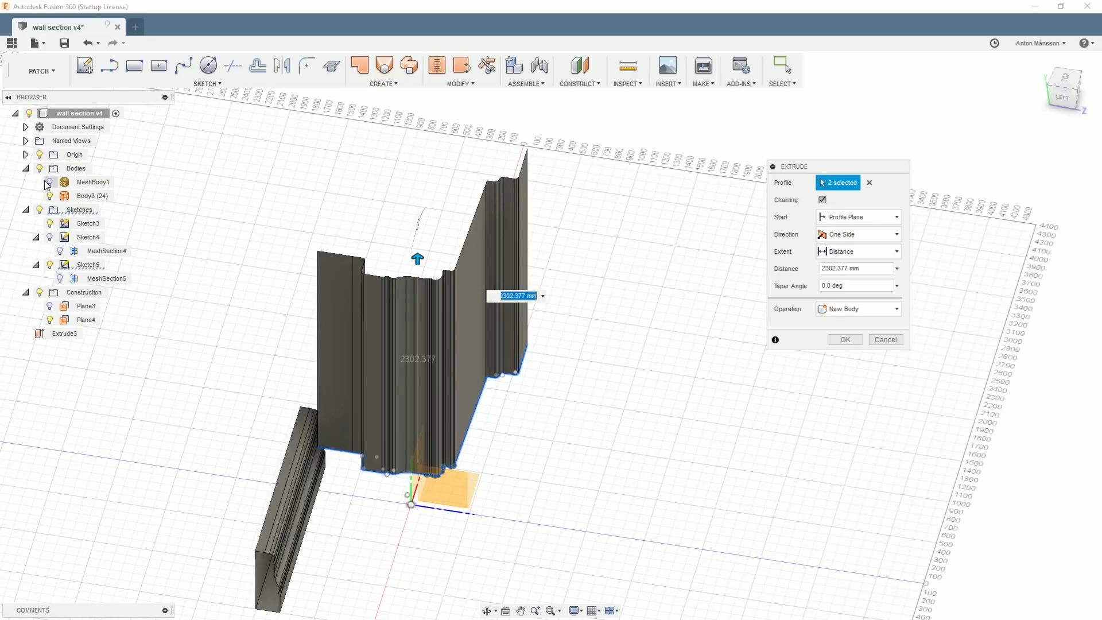
{"action": "middle_click_drag", "start_coordinate": [487, 505], "coordinate": [443, 445], "text": "shift"}
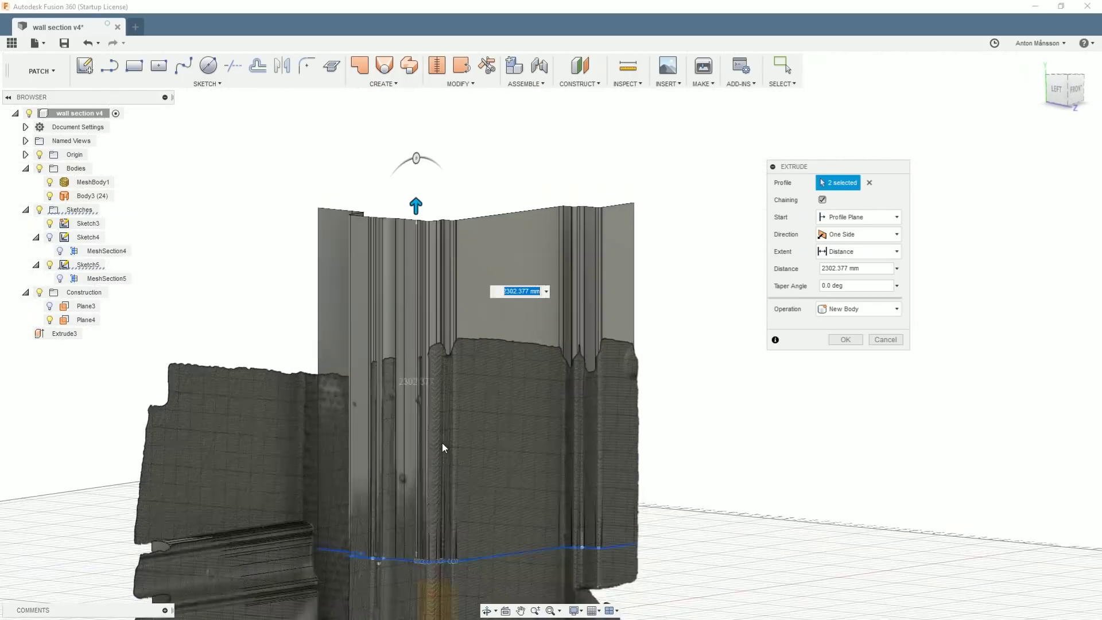
{"action": "scroll", "coordinate": [442, 445], "scroll_direction": "up", "scroll_amount": 1}
{"action": "left_click", "coordinate": [865, 234]}
{"action": "left_click", "coordinate": [851, 268]}
{"action": "middle_click_drag", "start_coordinate": [415, 586], "coordinate": [412, 341]}
{"action": "left_click_drag", "start_coordinate": [415, 381], "coordinate": [428, 429]}
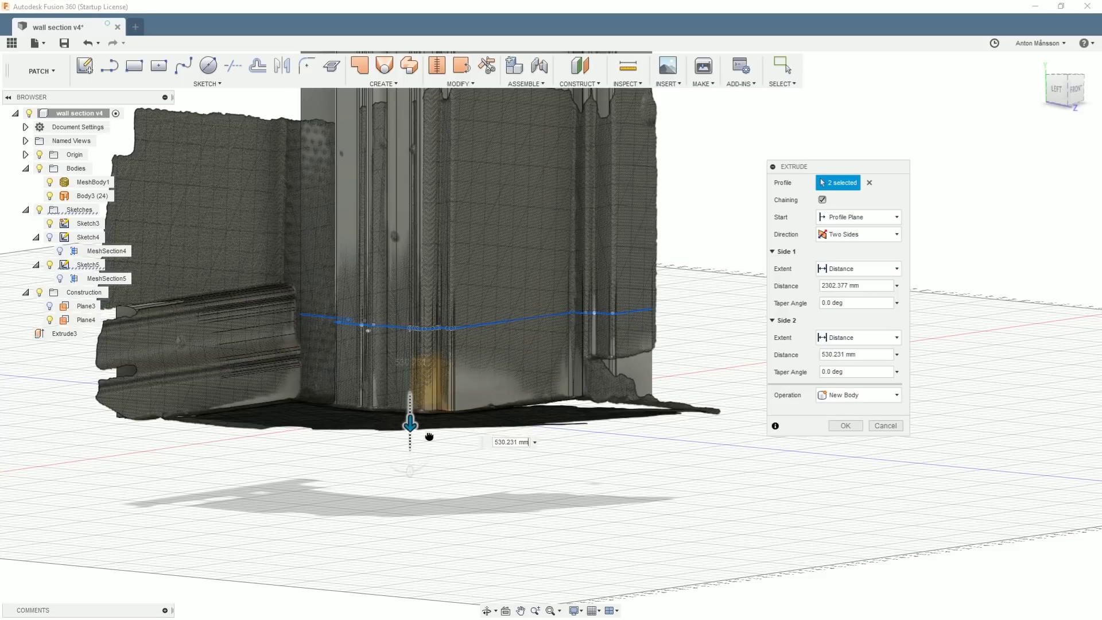
{"action": "middle_click_drag", "start_coordinate": [838, 241], "coordinate": [728, 396], "text": "shift"}
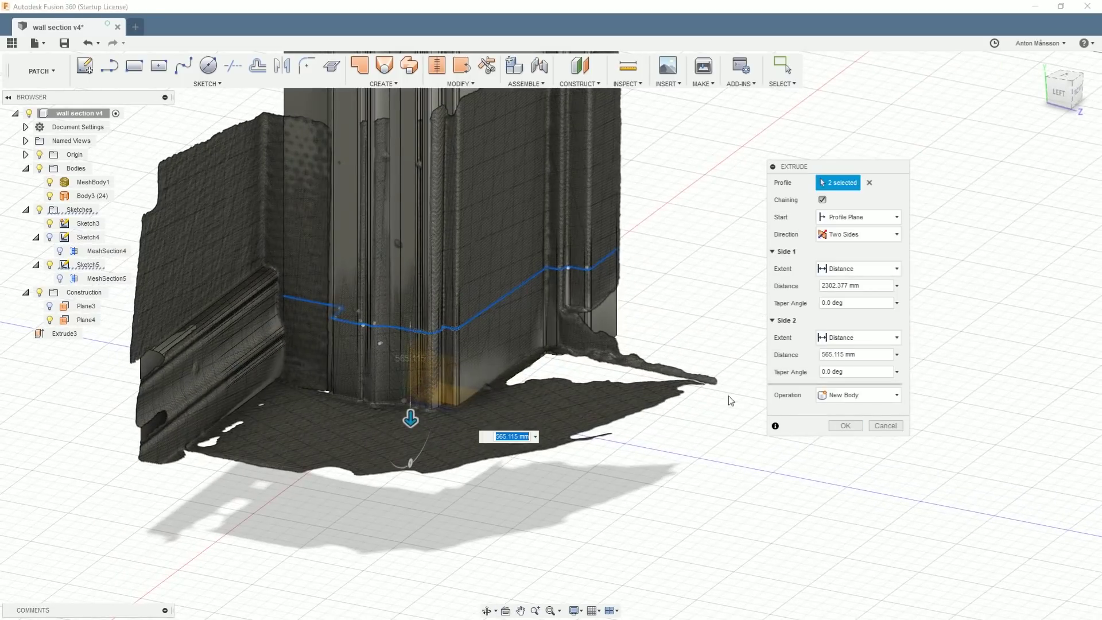
{"action": "left_click", "coordinate": [845, 426]}
Step: Examine how closely the extruded wall surfaces follow the scan mesh, both from the front and from above
{"action": "middle_click_drag", "start_coordinate": [437, 229], "coordinate": [566, 307]}
{"action": "scroll", "coordinate": [479, 234], "scroll_direction": "up", "scroll_amount": 3}
{"action": "middle_click_drag", "start_coordinate": [479, 234], "coordinate": [414, 221], "text": "shift"}
{"action": "scroll", "coordinate": [543, 266], "scroll_direction": "down", "scroll_amount": 2}
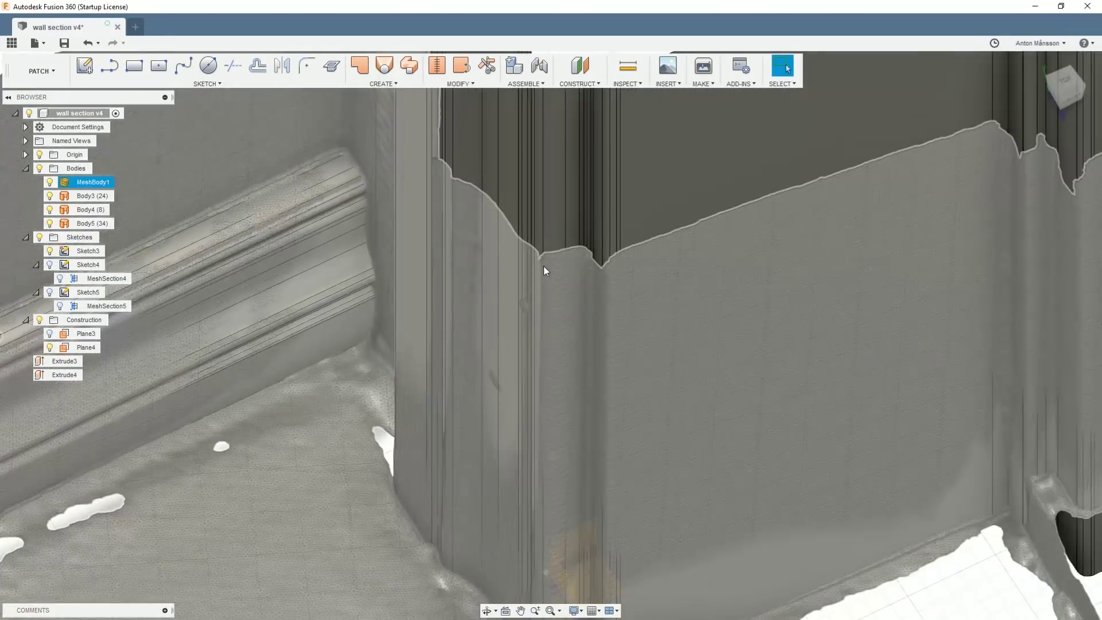
{"action": "middle_click_drag", "start_coordinate": [542, 266], "coordinate": [603, 373], "text": "shift"}
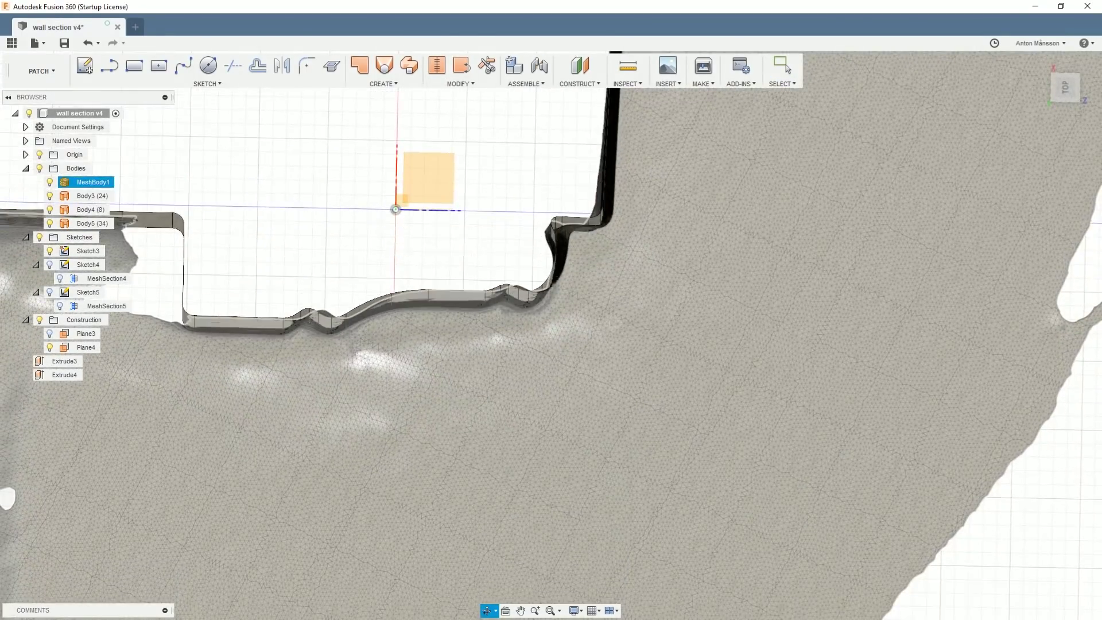
{"action": "scroll", "coordinate": [553, 245], "scroll_direction": "up", "scroll_amount": 1}
{"action": "scroll", "coordinate": [565, 245], "scroll_direction": "up", "scroll_amount": 3}
{"action": "scroll", "coordinate": [563, 245], "scroll_direction": "down", "scroll_amount": 3}
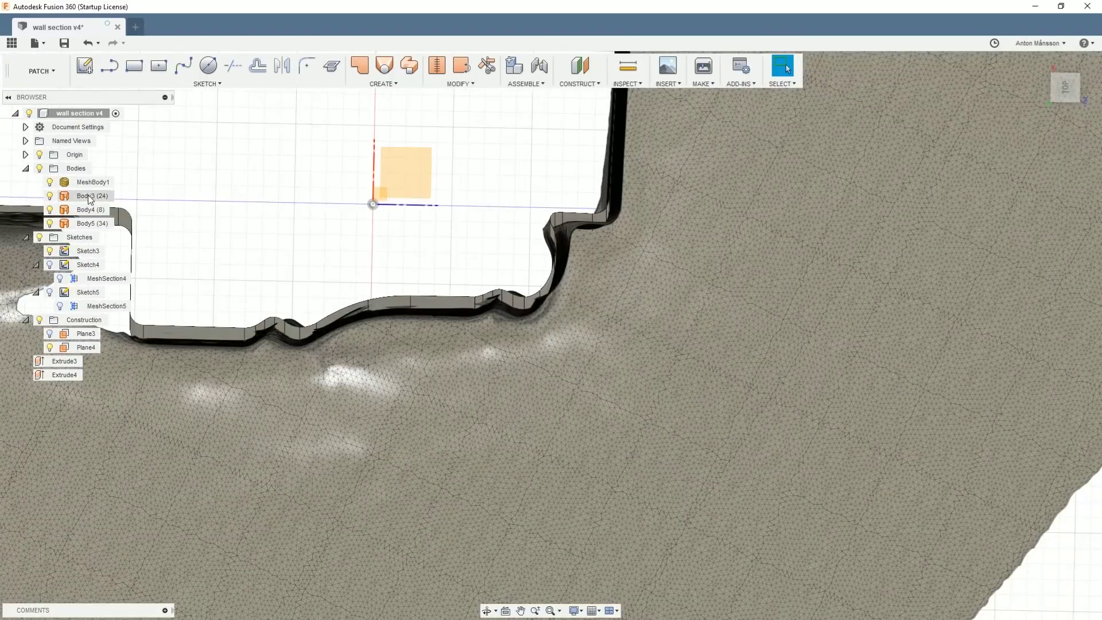
Step: Hide the scan mesh to inspect the wall and baseboard surfaces, and show it again to compare them
{"action": "left_click", "coordinate": [50, 181]}
{"action": "scroll", "coordinate": [538, 326], "scroll_direction": "down", "scroll_amount": 3}
{"action": "middle_click_drag", "start_coordinate": [538, 331], "coordinate": [415, 239], "text": "shift"}
{"action": "scroll", "coordinate": [486, 311], "scroll_direction": "down", "scroll_amount": 2}
{"action": "scroll", "coordinate": [486, 311], "scroll_direction": "down", "scroll_amount": 2}
{"action": "scroll", "coordinate": [291, 370], "scroll_direction": "up", "scroll_amount": 3}
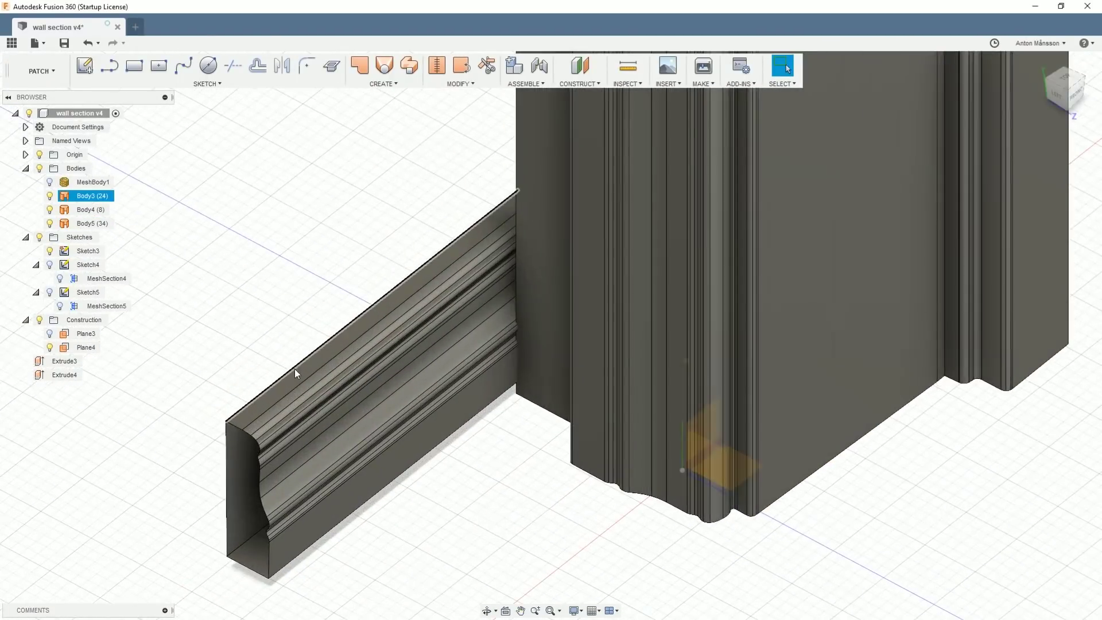
{"action": "left_click", "coordinate": [50, 182]}
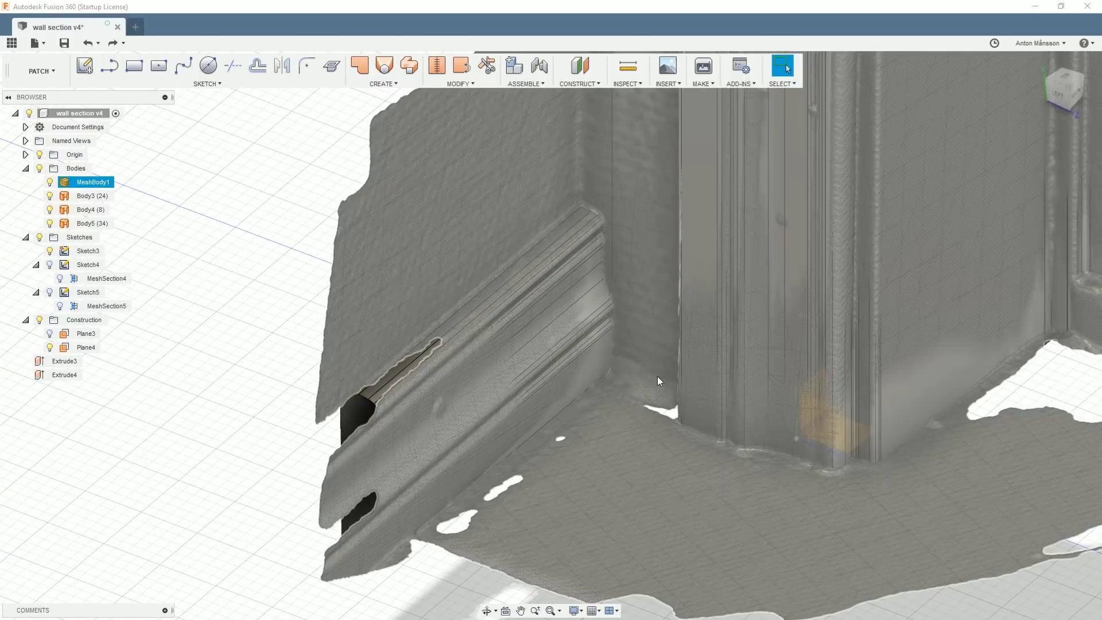
{"action": "scroll", "coordinate": [639, 372], "scroll_direction": "down", "scroll_amount": 3}
{"action": "middle_click_drag", "start_coordinate": [689, 350], "coordinate": [516, 367]}
{"action": "middle_click_drag", "start_coordinate": [744, 361], "coordinate": [744, 385], "text": "shift"}
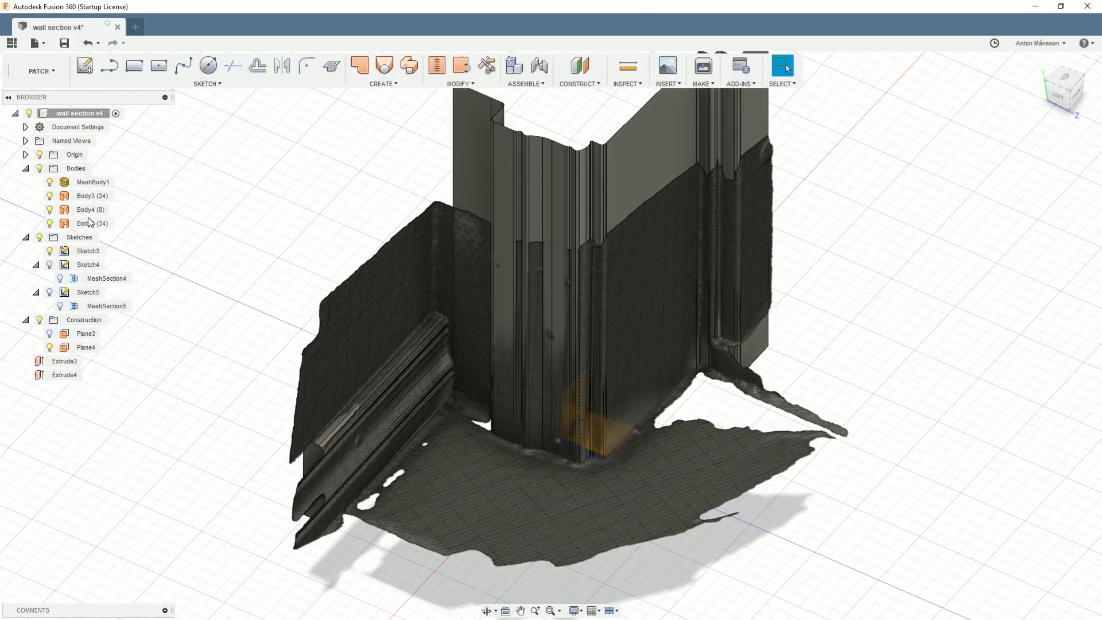
Step: Hide the scan mesh and extend the wall's free vertical edge by the baseboard about 534 mm with Natural extend type
{"action": "left_click", "coordinate": [51, 183]}
{"action": "middle_click_drag", "start_coordinate": [476, 379], "coordinate": [600, 345], "text": "shift"}
{"action": "scroll", "coordinate": [406, 418], "scroll_direction": "up", "scroll_amount": 4}
{"action": "middle_click_drag", "start_coordinate": [516, 416], "coordinate": [411, 415], "text": "shift"}
{"action": "scroll", "coordinate": [430, 413], "scroll_direction": "down", "scroll_amount": 3}
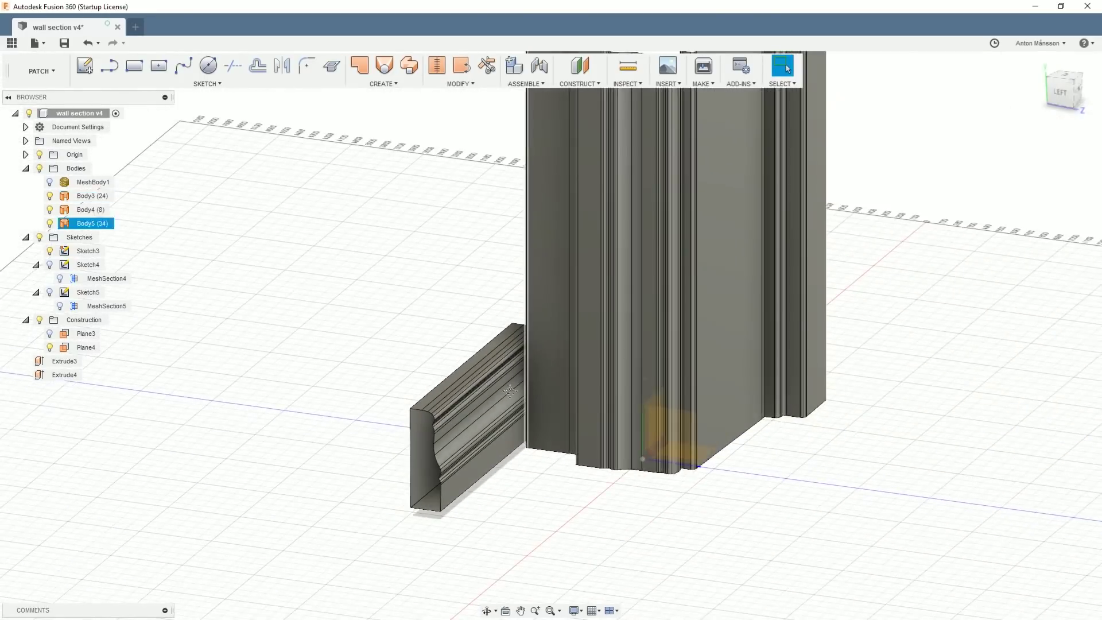
{"action": "middle_click_drag", "start_coordinate": [413, 356], "coordinate": [488, 434], "text": "shift"}
{"action": "right_click", "coordinate": [465, 360]}
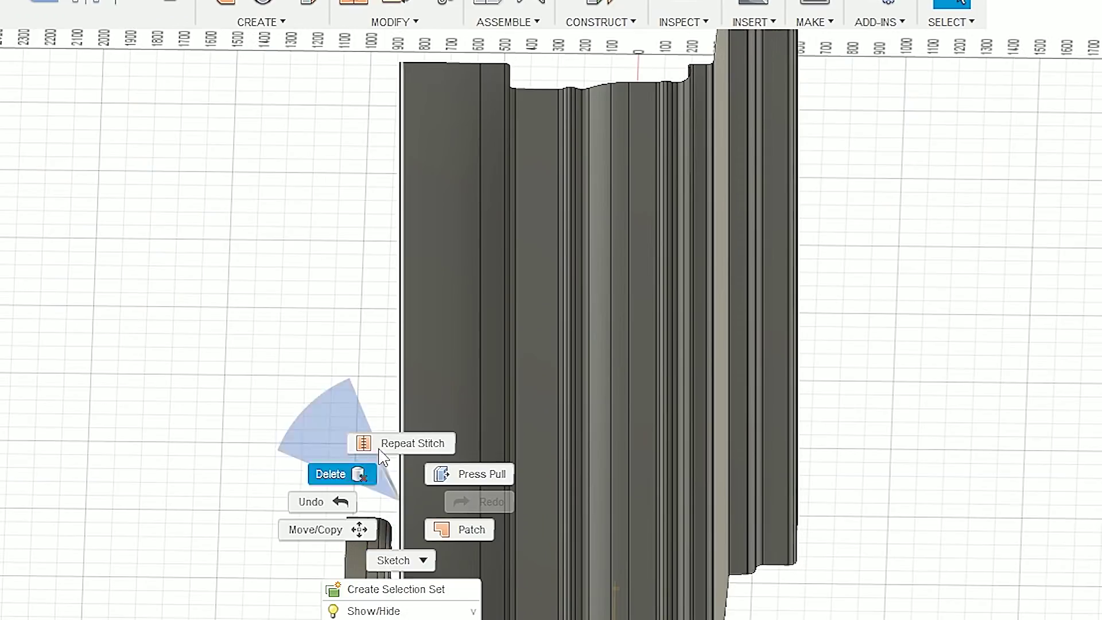
{"action": "left_click", "coordinate": [383, 24]}
{"action": "left_click", "coordinate": [390, 21]}
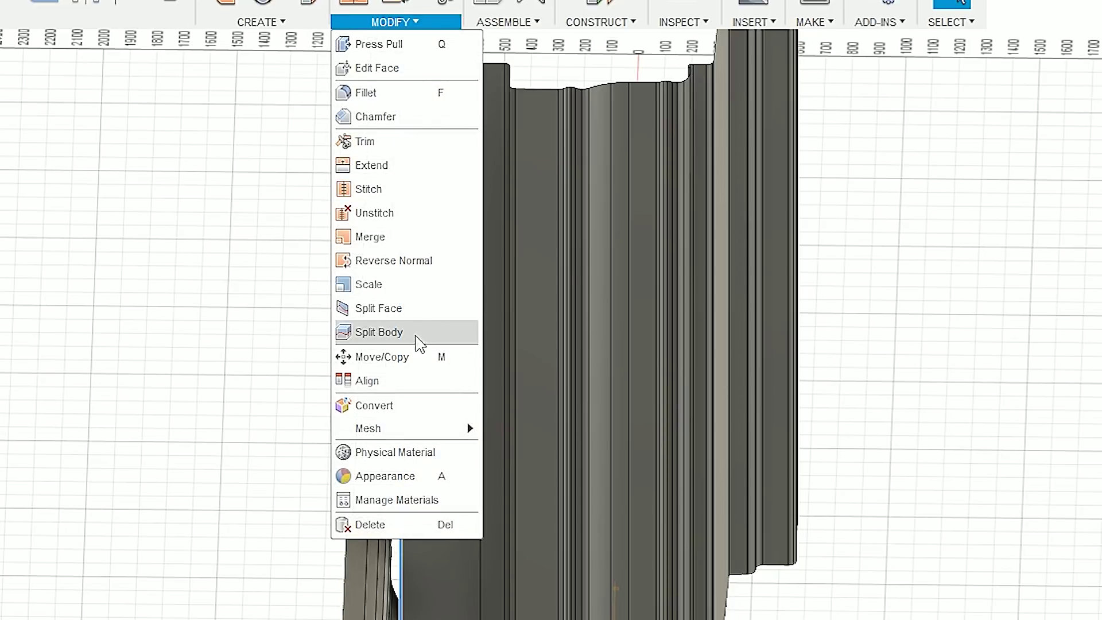
{"action": "left_click", "coordinate": [378, 165]}
{"action": "left_click_drag", "start_coordinate": [378, 496], "coordinate": [237, 498]}
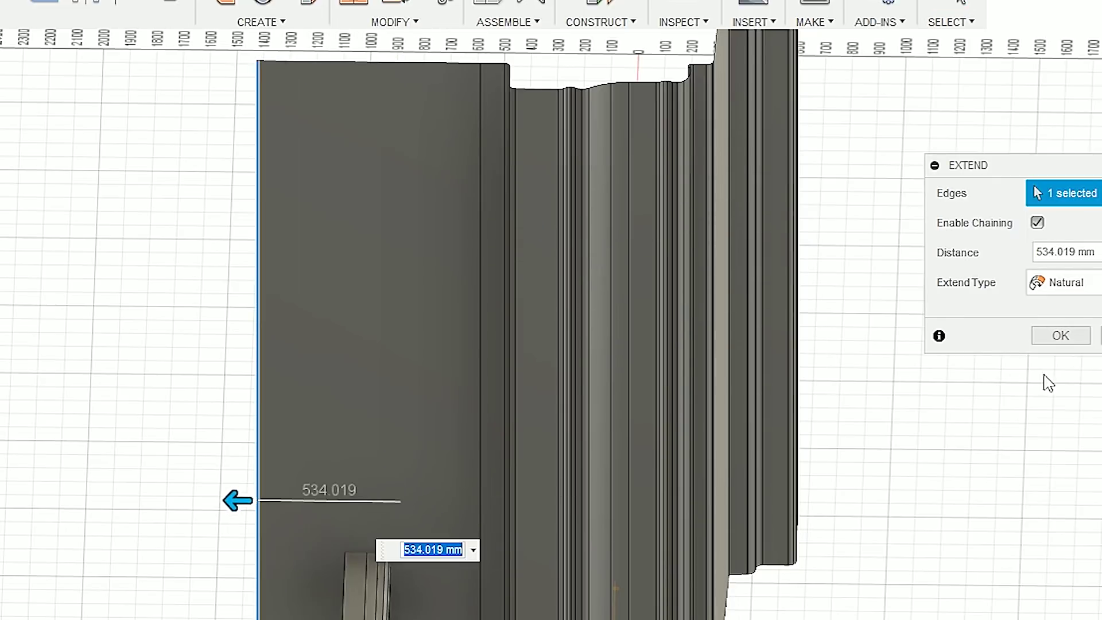
{"action": "left_click", "coordinate": [1061, 335]}
Step: Inspect where the baseboard meets the extended wall and show the scan mesh for comparison
{"action": "scroll", "coordinate": [389, 564], "scroll_direction": "up", "scroll_amount": 3}
{"action": "middle_click_drag", "start_coordinate": [390, 565], "coordinate": [293, 574], "text": "shift"}
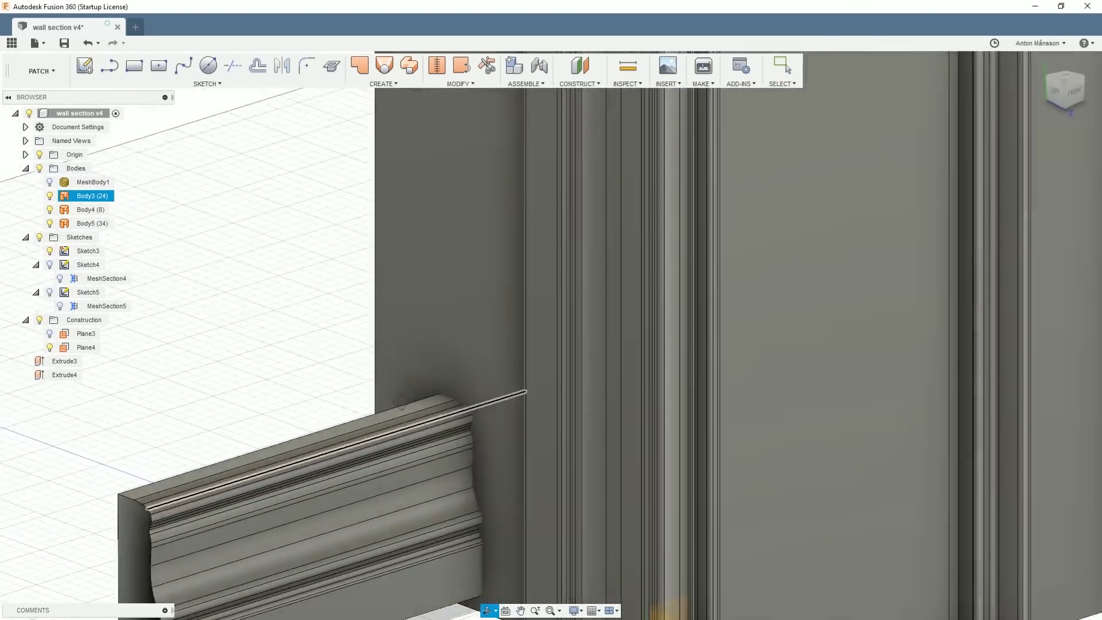
{"action": "scroll", "coordinate": [488, 430], "scroll_direction": "down", "scroll_amount": 3}
{"action": "middle_click_drag", "start_coordinate": [487, 544], "coordinate": [522, 431]}
{"action": "middle_click_drag", "start_coordinate": [522, 430], "coordinate": [538, 435], "text": "shift"}
{"action": "left_click", "coordinate": [63, 184]}
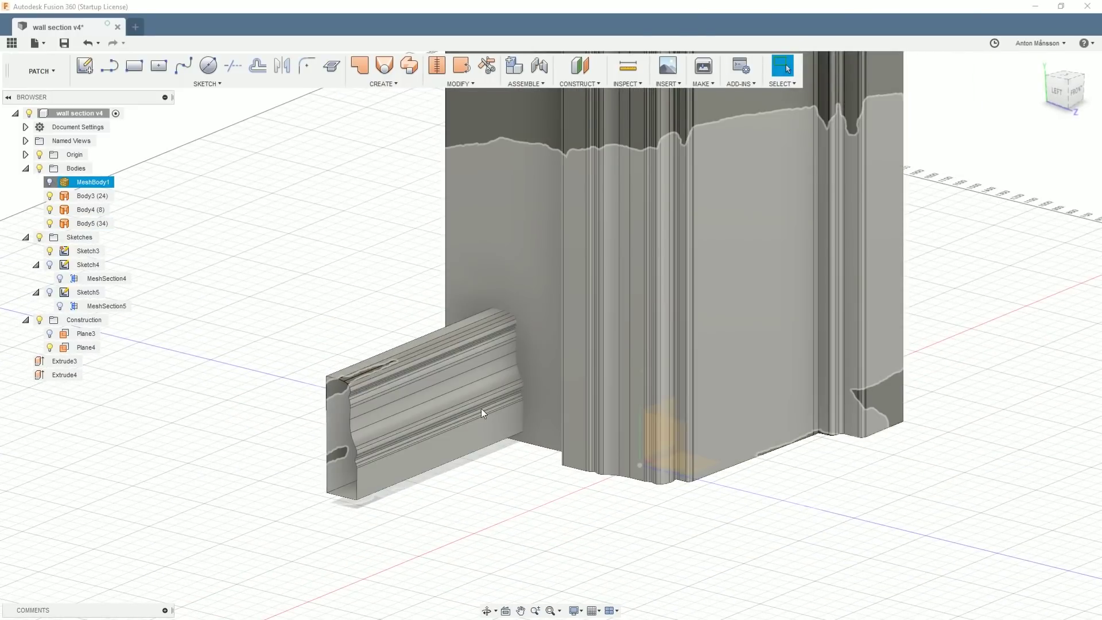
{"action": "left_click", "coordinate": [614, 494]}
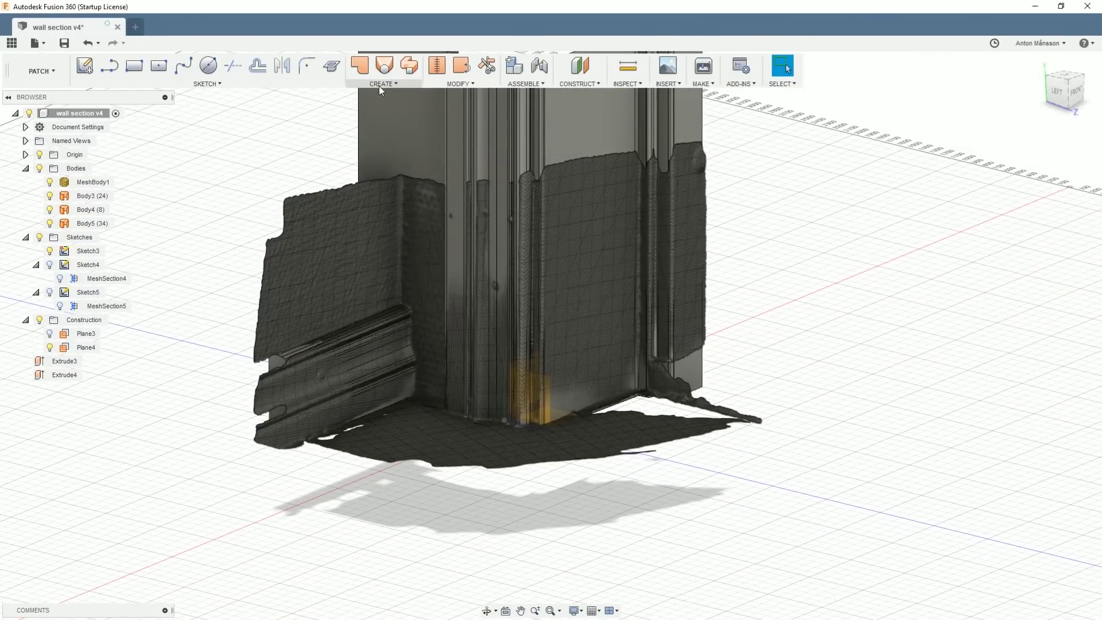
Step: Start a sketch on the horizontal origin plane and draw a large centre rectangle covering the scanned floor area
{"action": "left_click", "coordinate": [381, 83]}
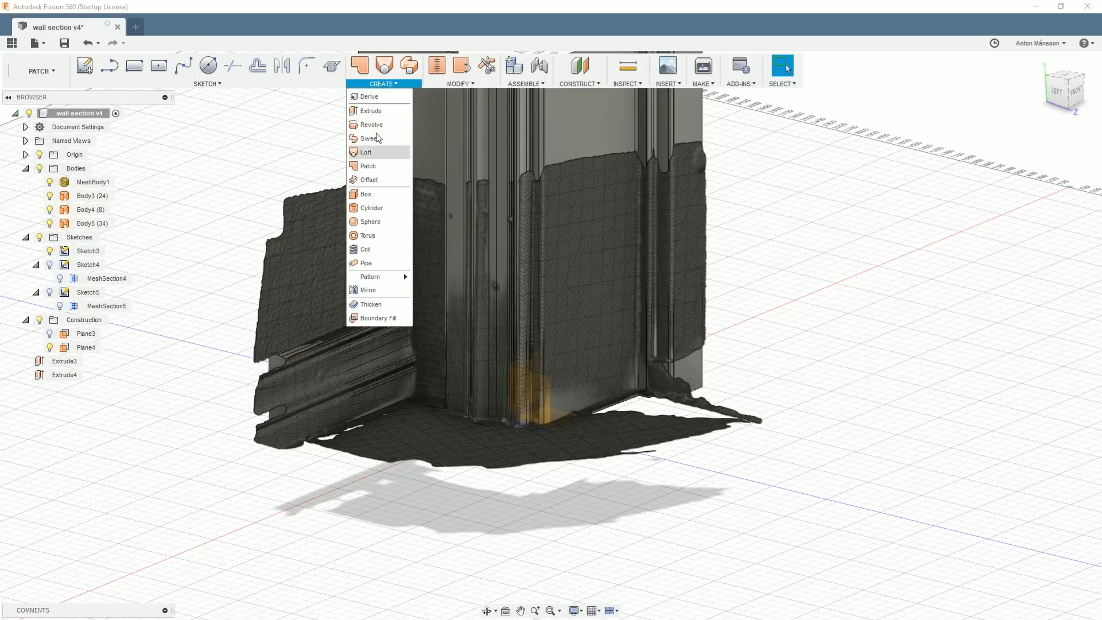
{"action": "left_click", "coordinate": [207, 84]}
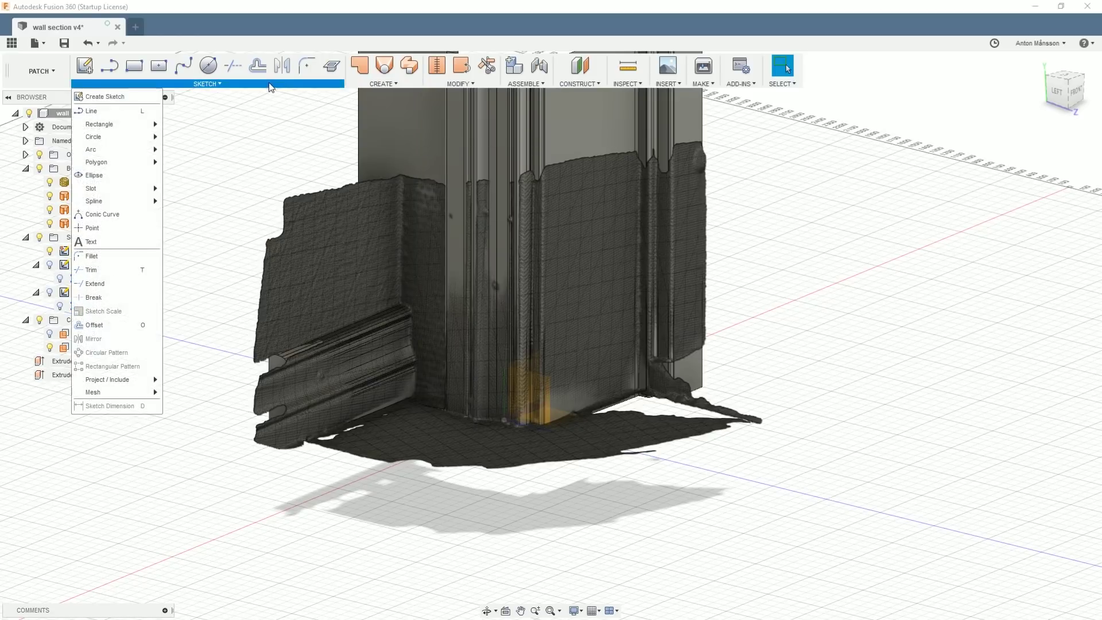
{"action": "left_click", "coordinate": [127, 98]}
{"action": "scroll", "coordinate": [698, 399], "scroll_direction": "down", "scroll_amount": 3}
{"action": "middle_click_drag", "start_coordinate": [699, 400], "coordinate": [764, 470], "text": "shift"}
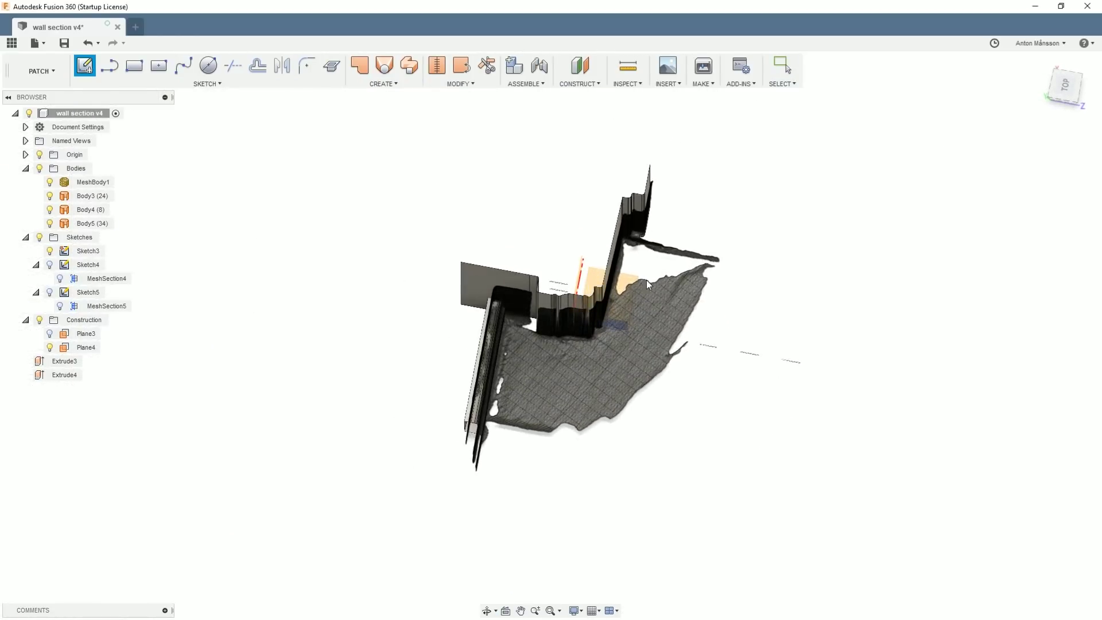
{"action": "left_click", "coordinate": [626, 280]}
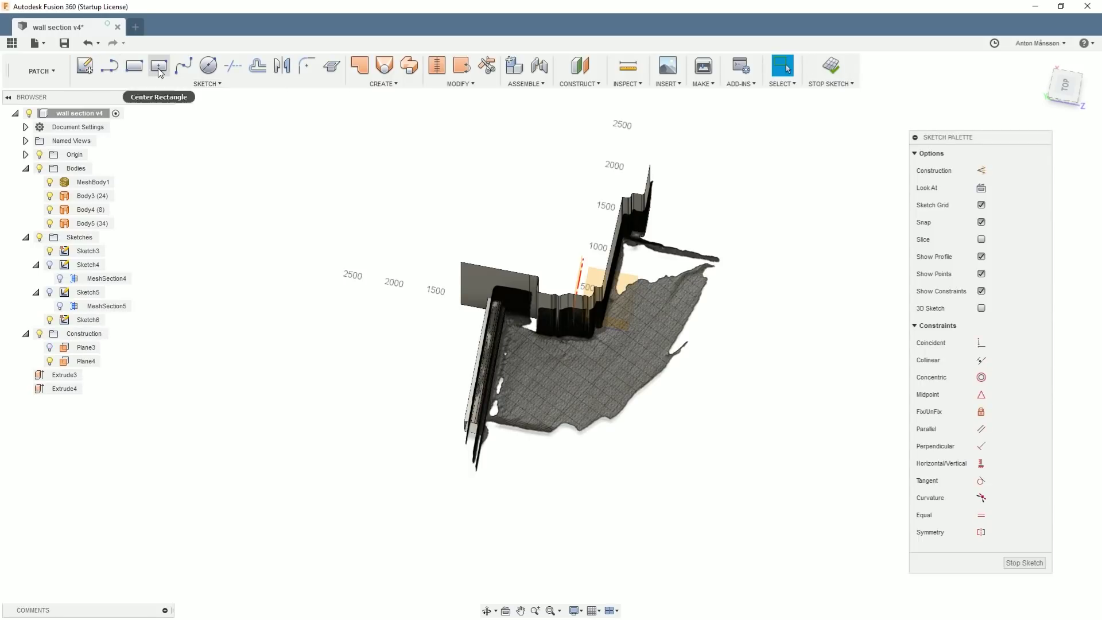
{"action": "left_click", "coordinate": [158, 66]}
{"action": "left_click", "coordinate": [676, 442]}
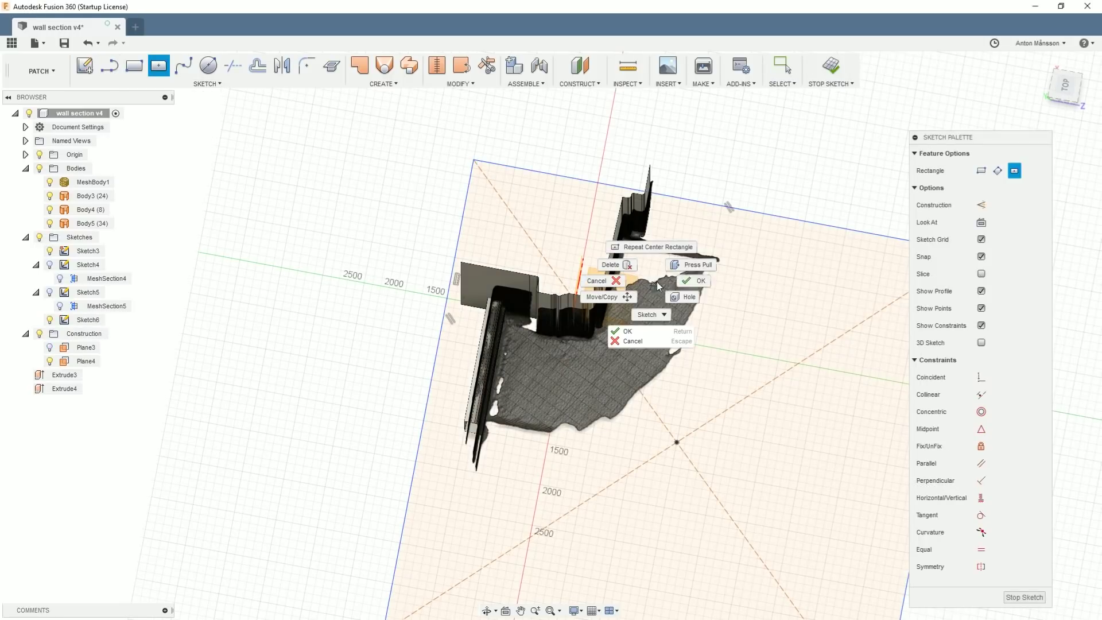
{"action": "left_click", "coordinate": [693, 281]}
Step: Patch the floor rectangle into a surface as a new body and hide the scan mesh
{"action": "left_click", "coordinate": [696, 246]}
{"action": "left_click", "coordinate": [359, 66]}
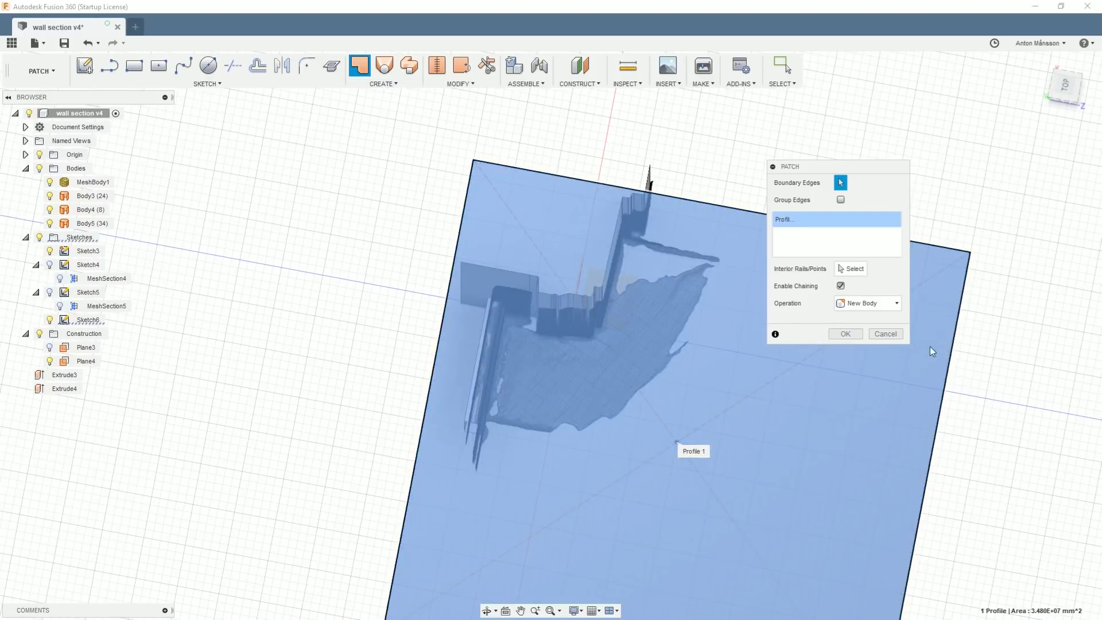
{"action": "left_click", "coordinate": [845, 333]}
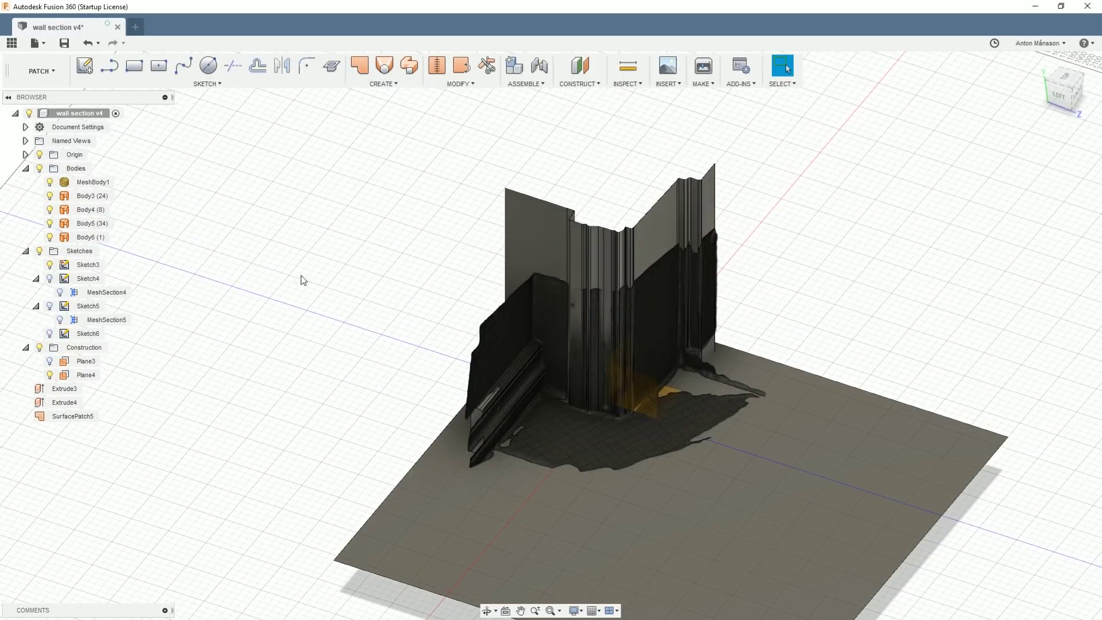
{"action": "left_click", "coordinate": [50, 182]}
{"action": "scroll", "coordinate": [725, 453], "scroll_direction": "up", "scroll_amount": 3}
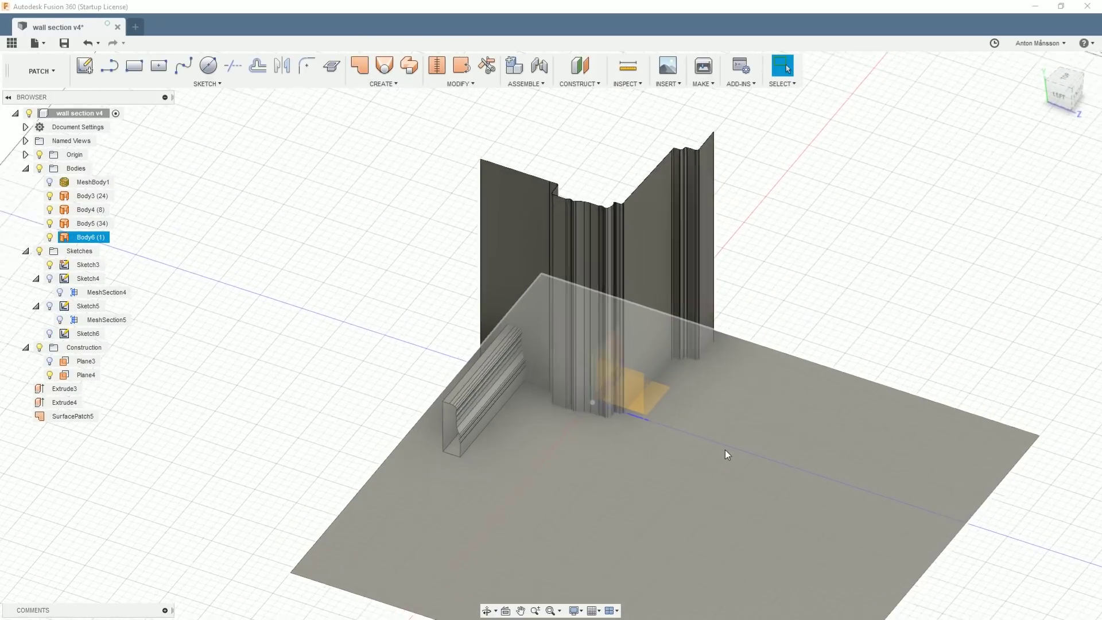
Step: Examine the finished floor, baseboard and wall surfaces together from several angles
{"action": "middle_click_drag", "start_coordinate": [515, 383], "coordinate": [459, 345], "text": "shift"}
{"action": "scroll", "coordinate": [339, 272], "scroll_direction": "up", "scroll_amount": 3}
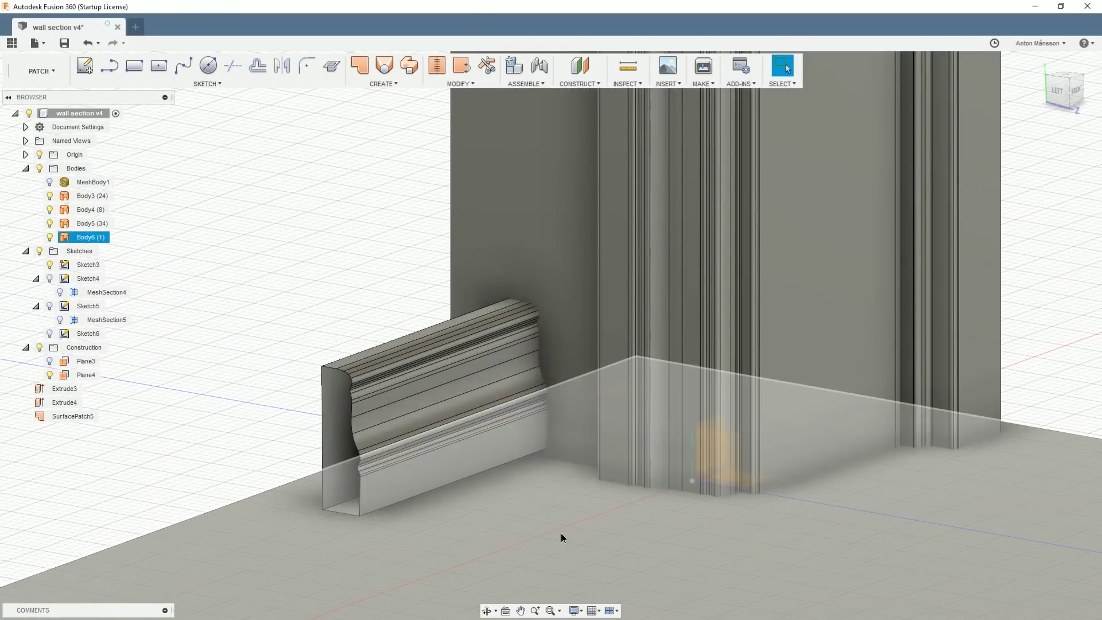
{"action": "left_click", "coordinate": [562, 537]}
{"action": "left_click", "coordinate": [1030, 365]}
{"action": "scroll", "coordinate": [1025, 390], "scroll_direction": "down", "scroll_amount": 3}
{"action": "middle_click_drag", "start_coordinate": [942, 388], "coordinate": [637, 391]}
{"action": "scroll", "coordinate": [445, 310], "scroll_direction": "up", "scroll_amount": 2}
{"action": "scroll", "coordinate": [439, 320], "scroll_direction": "up", "scroll_amount": 1}
{"action": "middle_click_drag", "start_coordinate": [440, 320], "coordinate": [541, 395]}
{"action": "scroll", "coordinate": [507, 334], "scroll_direction": "down", "scroll_amount": 2}
{"action": "middle_click_drag", "start_coordinate": [540, 394], "coordinate": [535, 419], "text": "shift"}
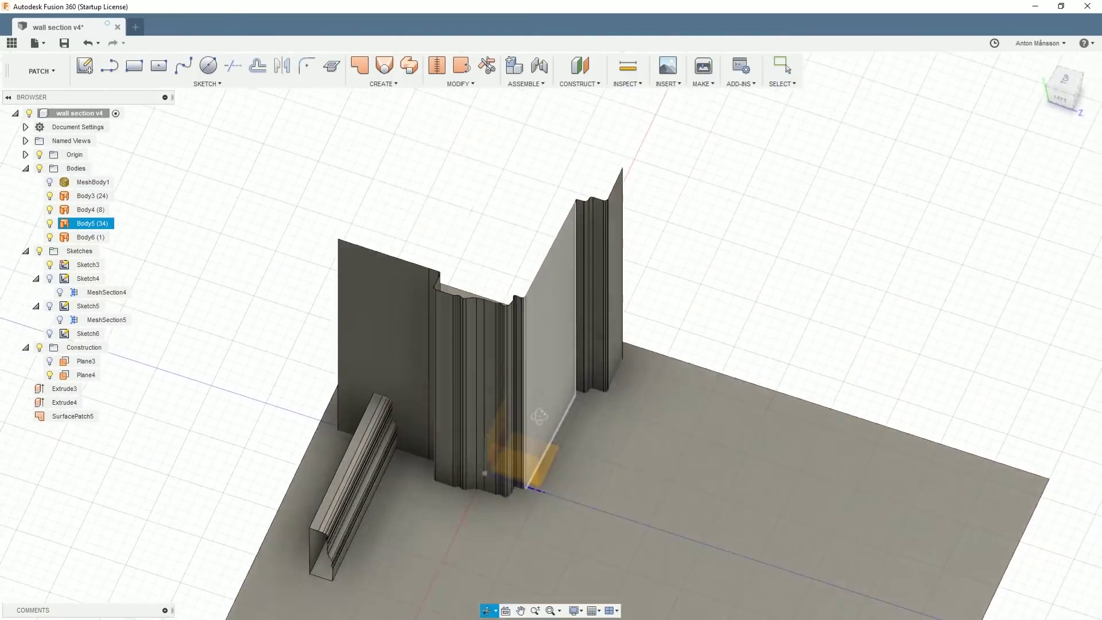
{"action": "scroll", "coordinate": [469, 305], "scroll_direction": "up", "scroll_amount": 3}
{"action": "scroll", "coordinate": [475, 307], "scroll_direction": "down", "scroll_amount": 2}
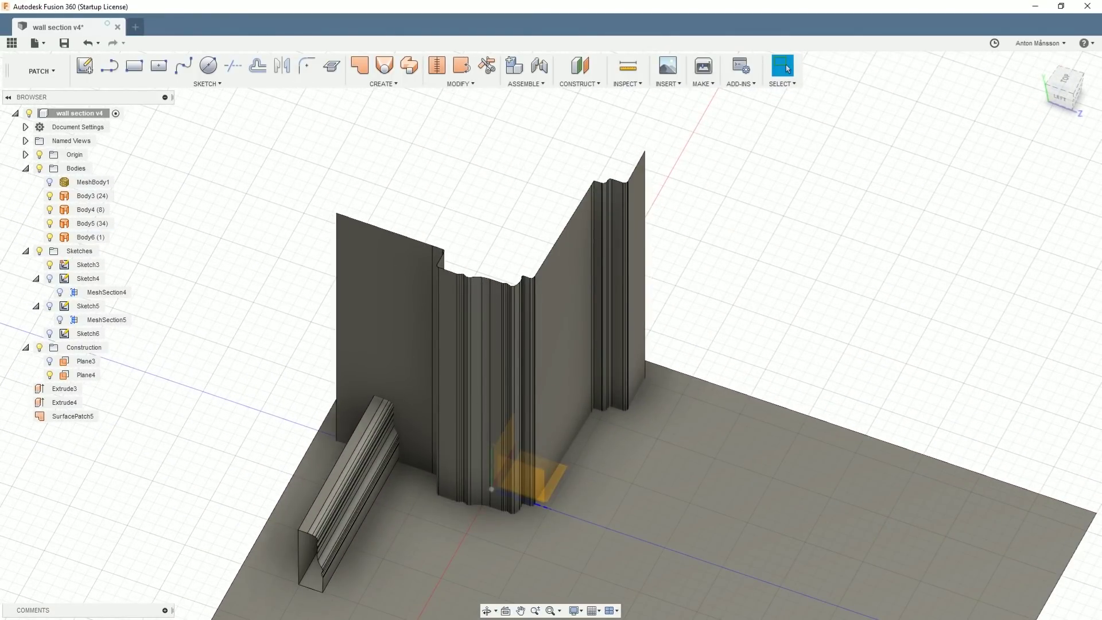
{"action": "middle_click_drag", "start_coordinate": [485, 364], "coordinate": [489, 329], "text": "shift"}
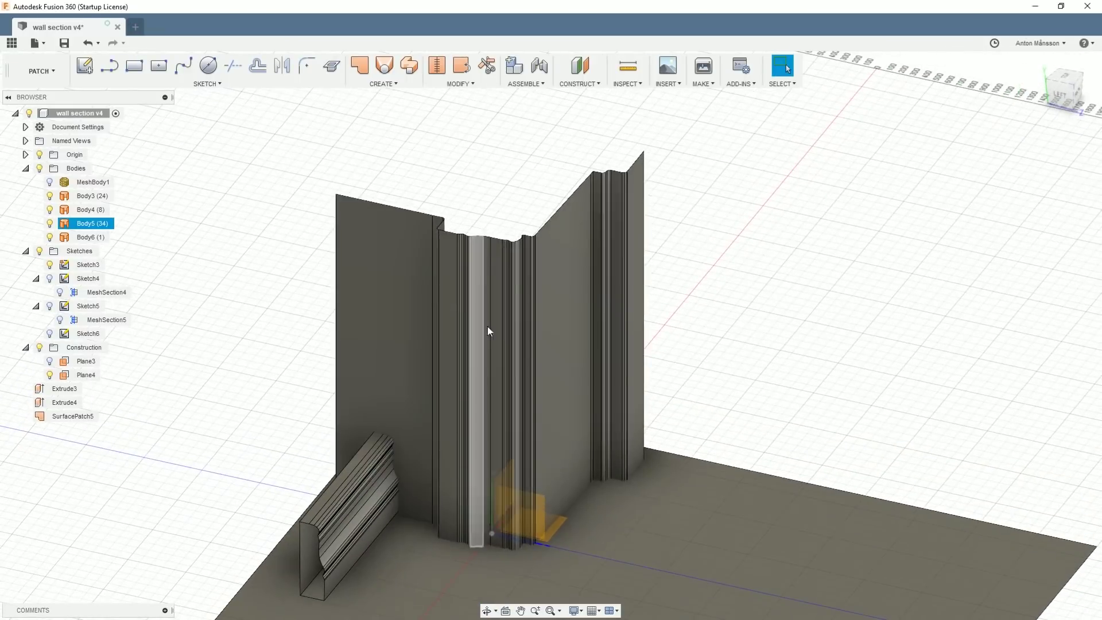